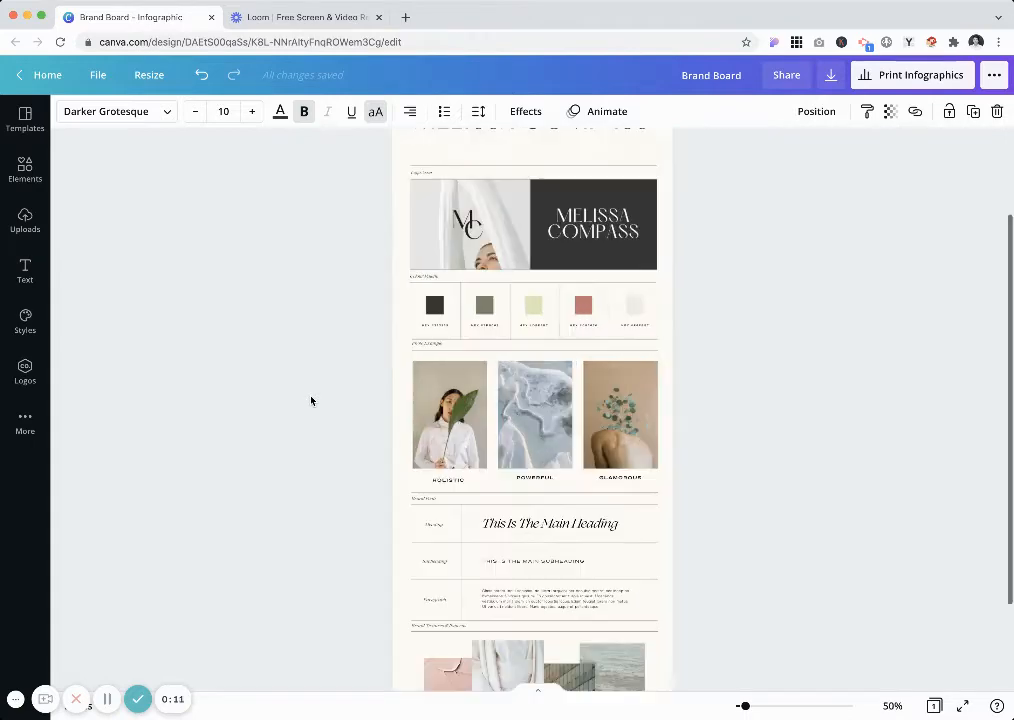
- Duplicate the brand board page to keep a second copy of the template
scroll(356, 207, "up", 5)
left_click(772, 407)
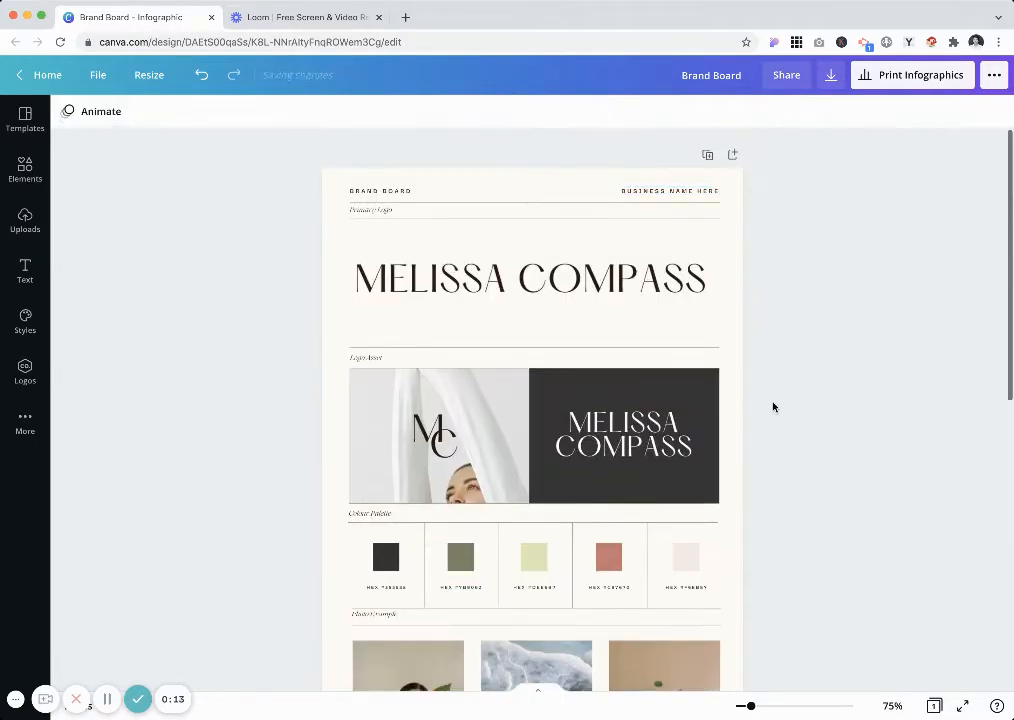
scroll(828, 477, "down", 10)
scroll(828, 479, "up", 10)
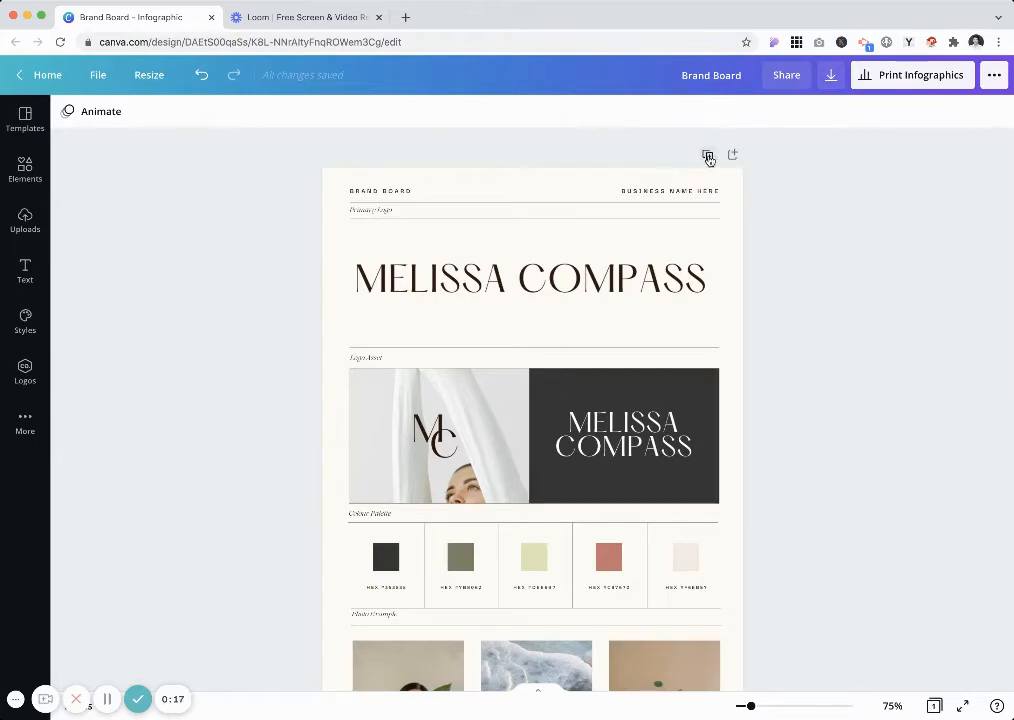
left_click(708, 156)
scroll(860, 484, "down", 2)
scroll(873, 480, "up", 12)
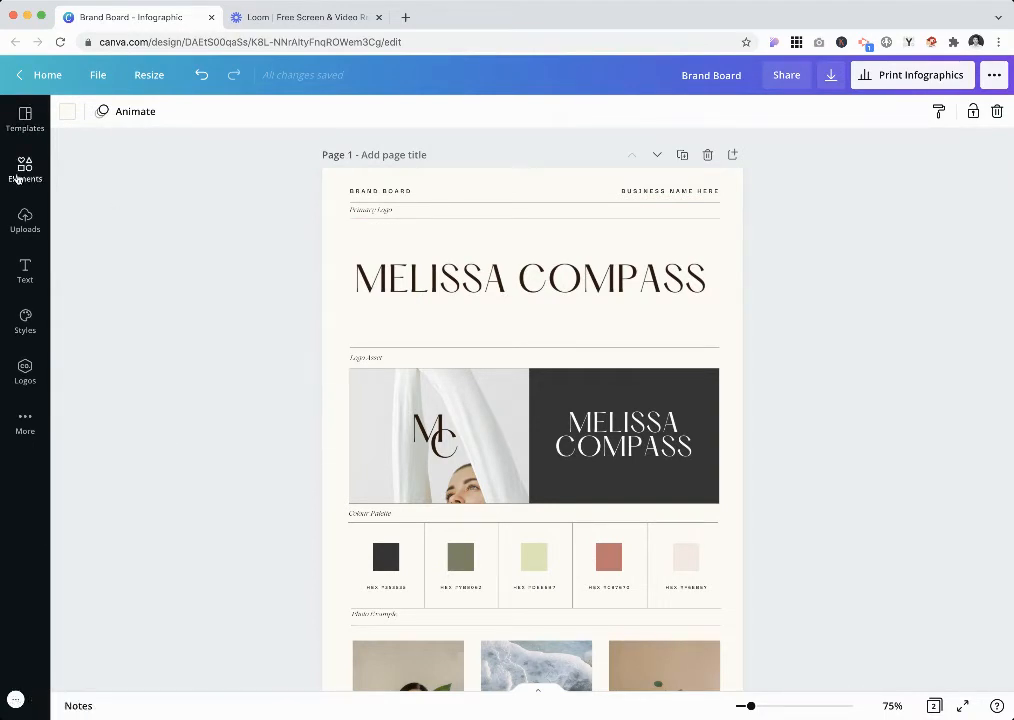
- Replace the primary logo placeholder with the uploaded dark green and teal Radiance logo and extend its crop downward to show the whole tooth
left_click(17, 158)
left_click(25, 220)
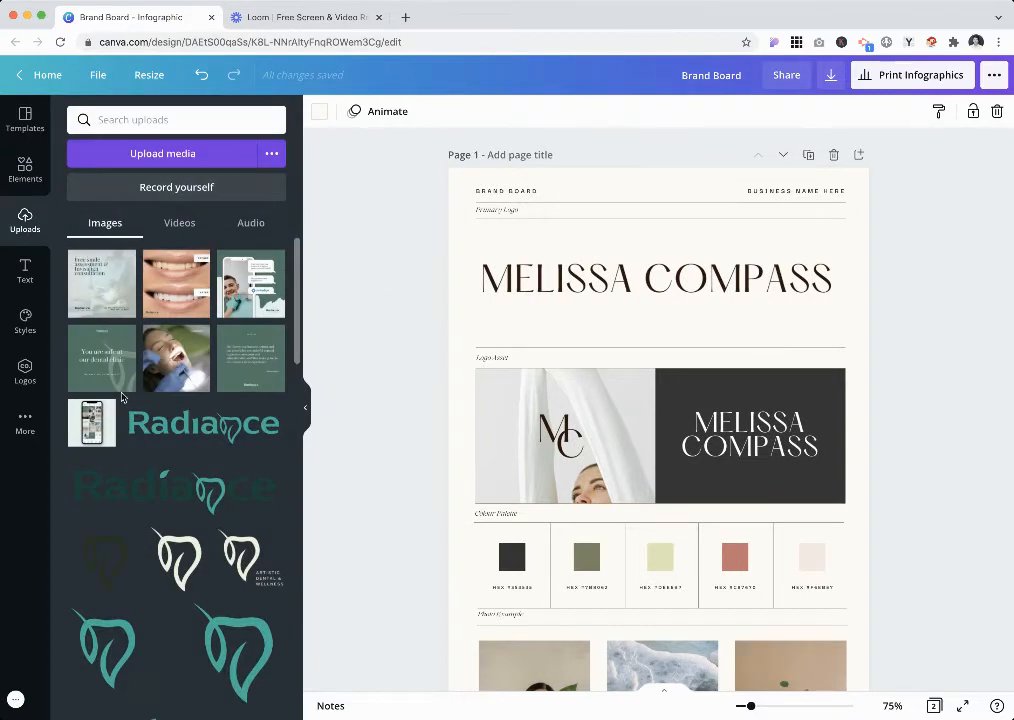
scroll(222, 476, "down", 1)
scroll(222, 476, "down", 3)
scroll(190, 440, "up", 3)
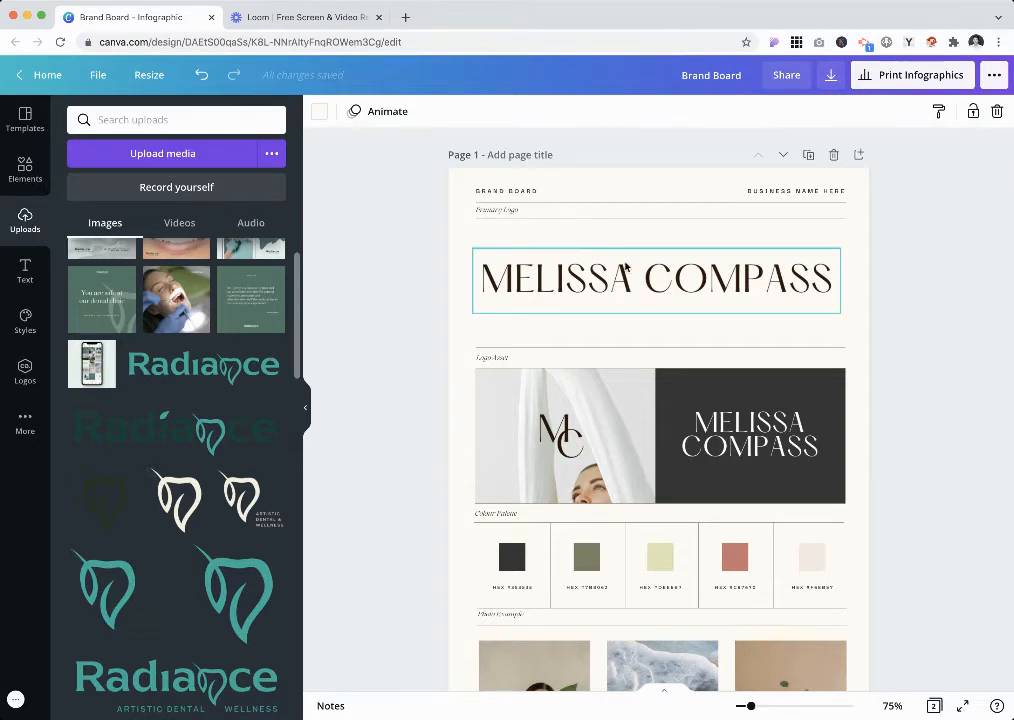
left_click_drag(120, 431, 634, 276)
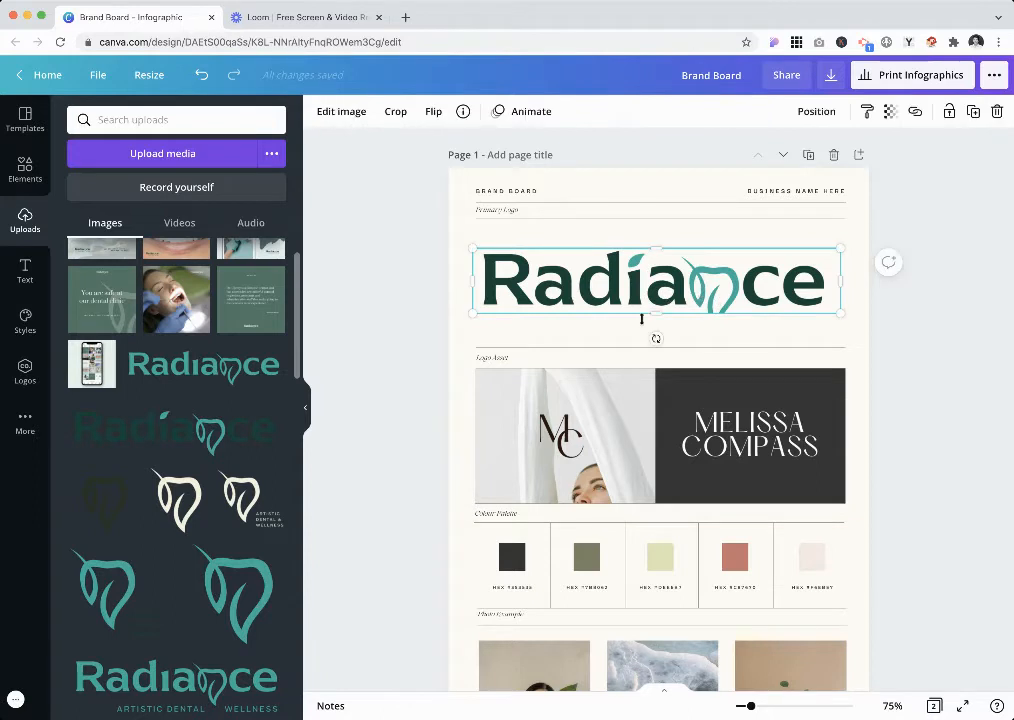
left_click_drag(656, 316, 656, 336)
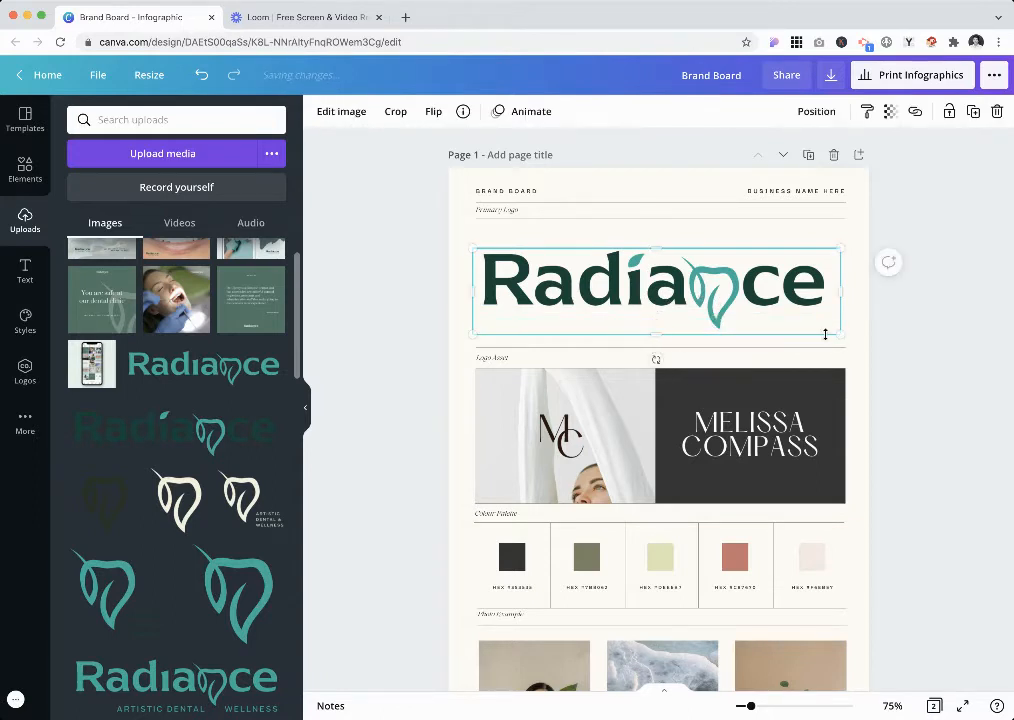
- Shrink the Radiance primary logo and centre it in the Primary Logo section
left_click(826, 333)
left_click(752, 296)
left_click_drag(841, 249, 773, 259)
left_click_drag(641, 298, 666, 264)
left_click(909, 331)
left_click(871, 324)
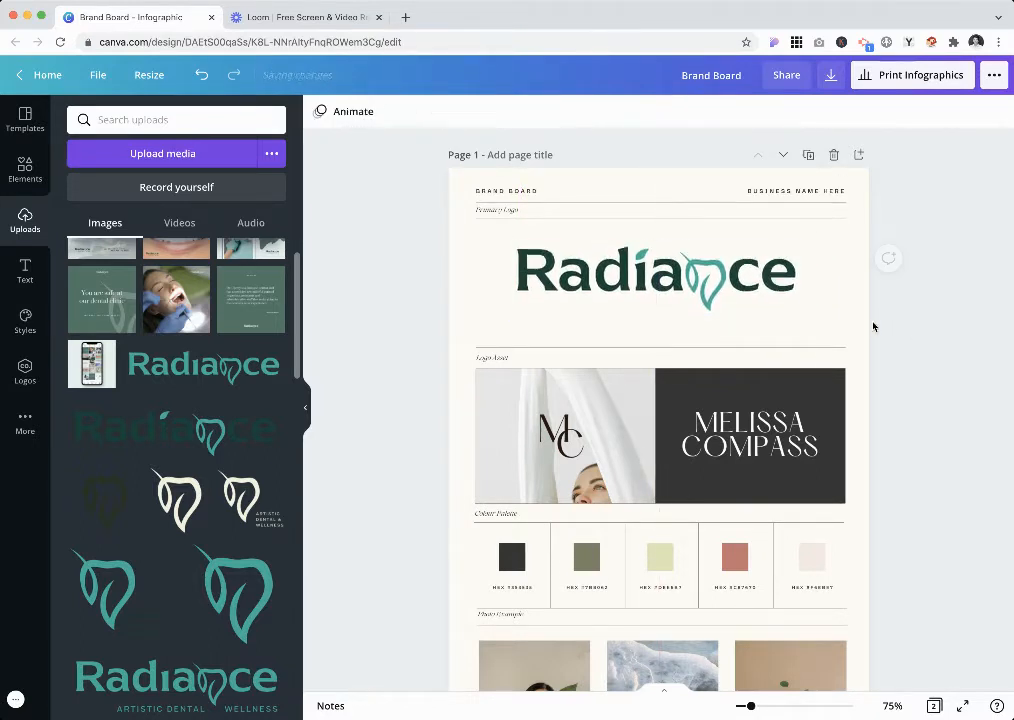
- Fill the Logo Asset photo with the uploaded dental treatment image and replace its MC monogram with the cream tooth icon including the tagline
scroll(876, 302, "down", 1)
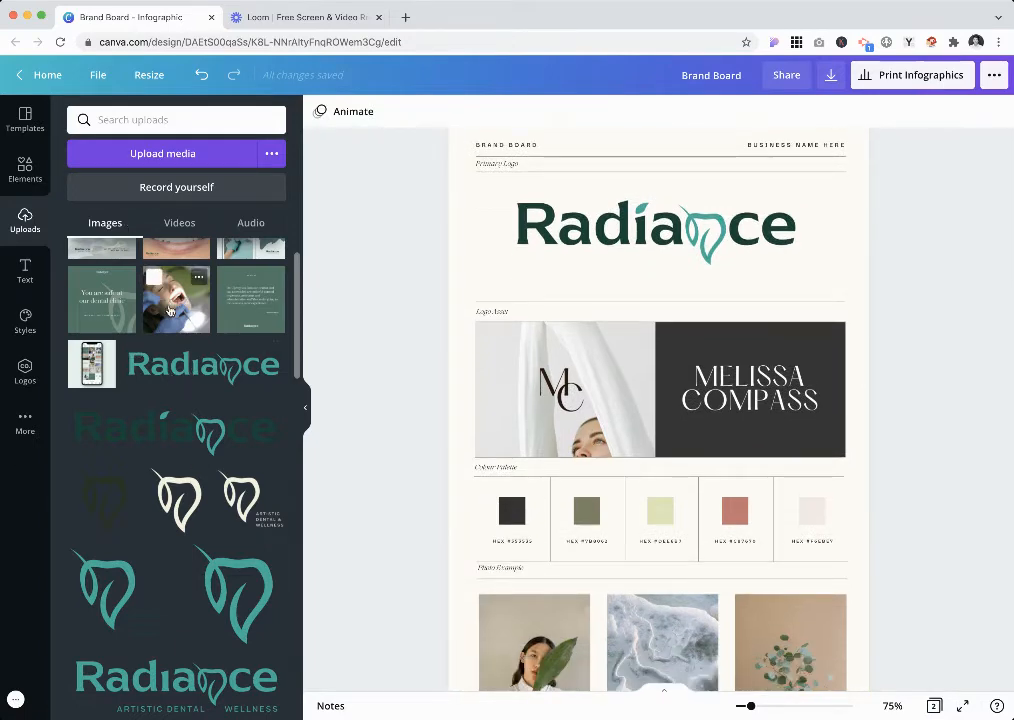
left_click_drag(163, 303, 485, 358)
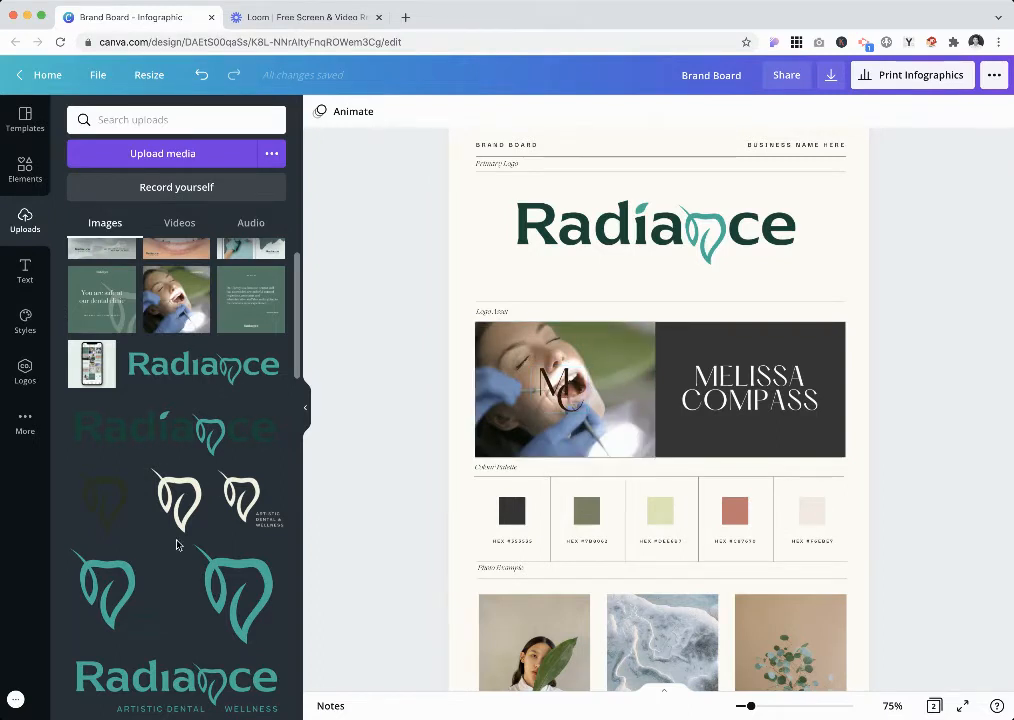
scroll(181, 539, "down", 1)
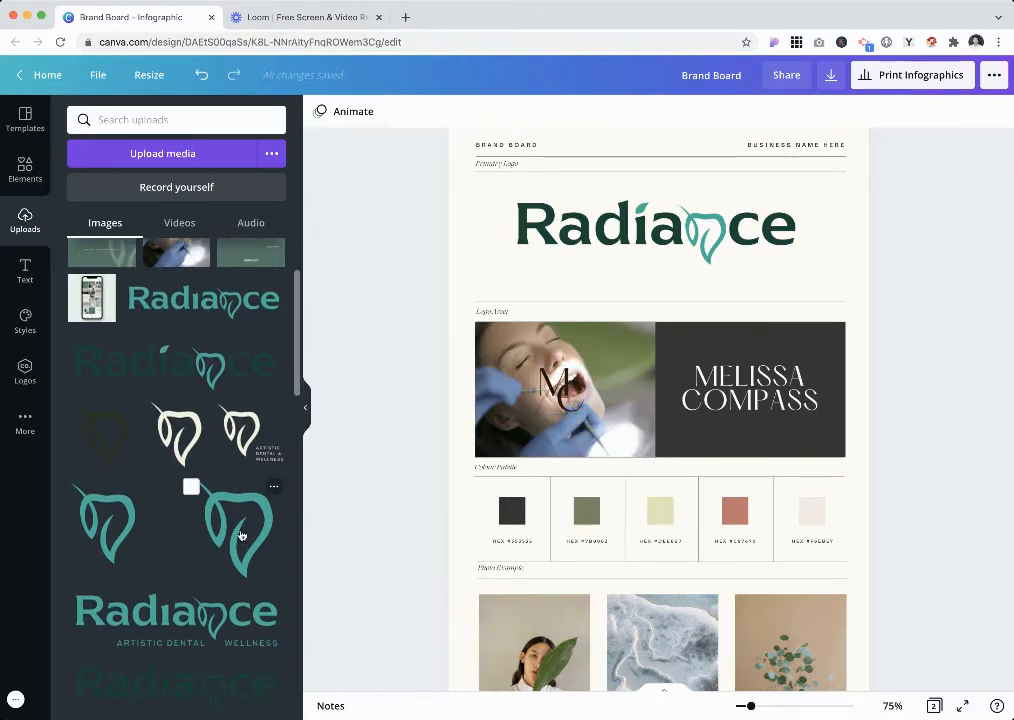
left_click_drag(240, 536, 563, 392)
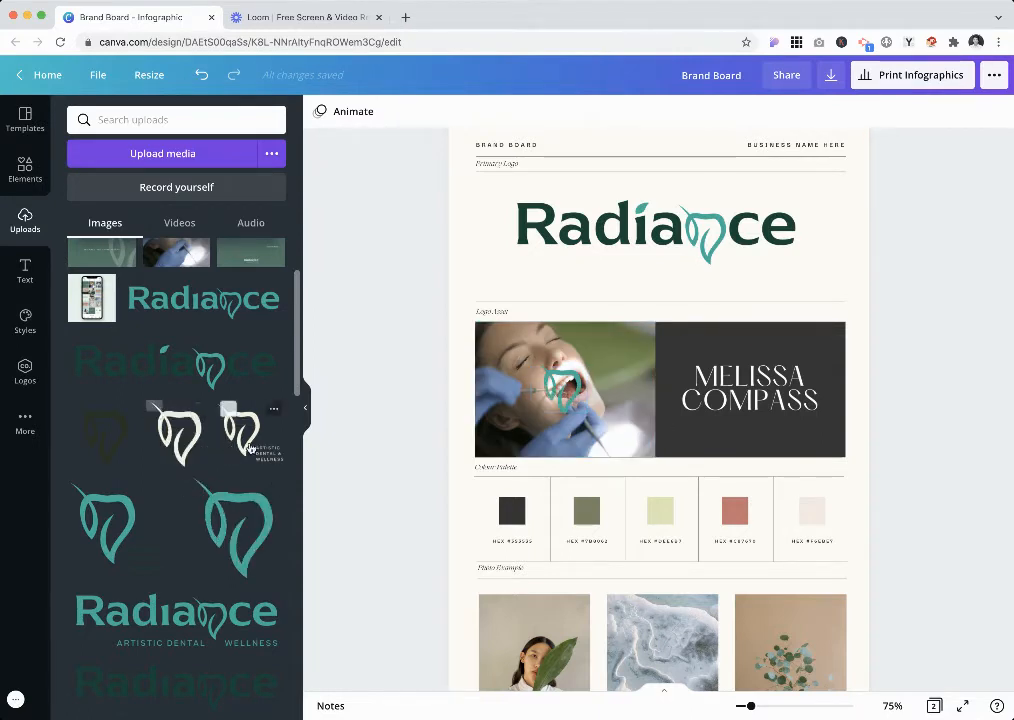
left_click_drag(250, 447, 570, 390)
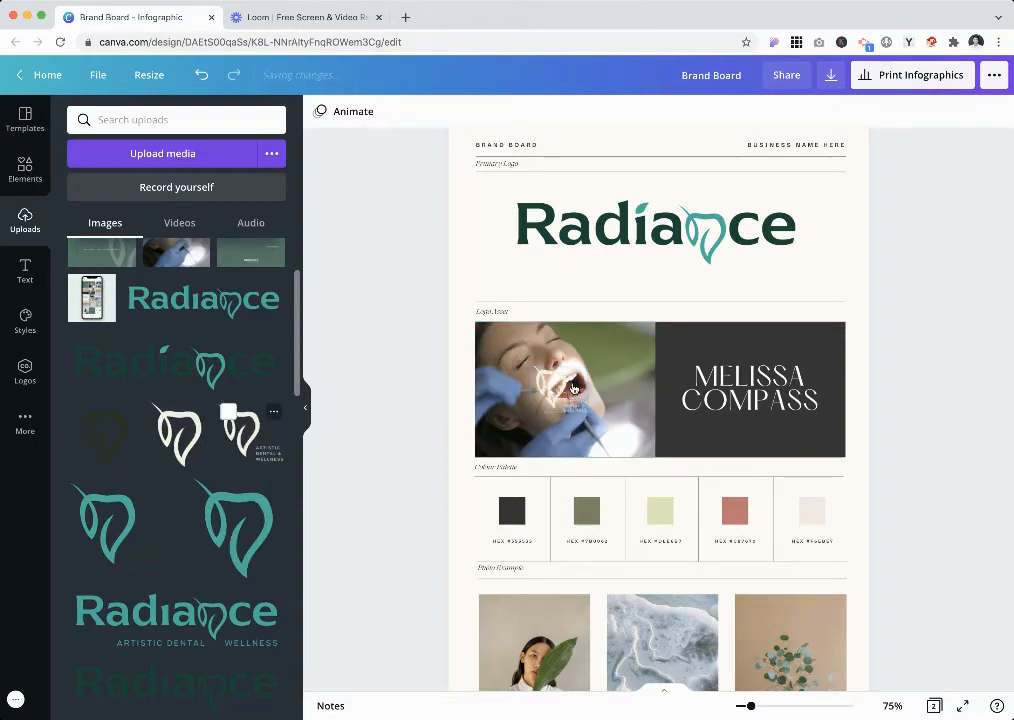
- Replace the white wordmark on the dark Logo Asset panel with the uploaded teal Radiance logo with the Artistic Dental Wellness tagline
scroll(120, 478, "up", 1)
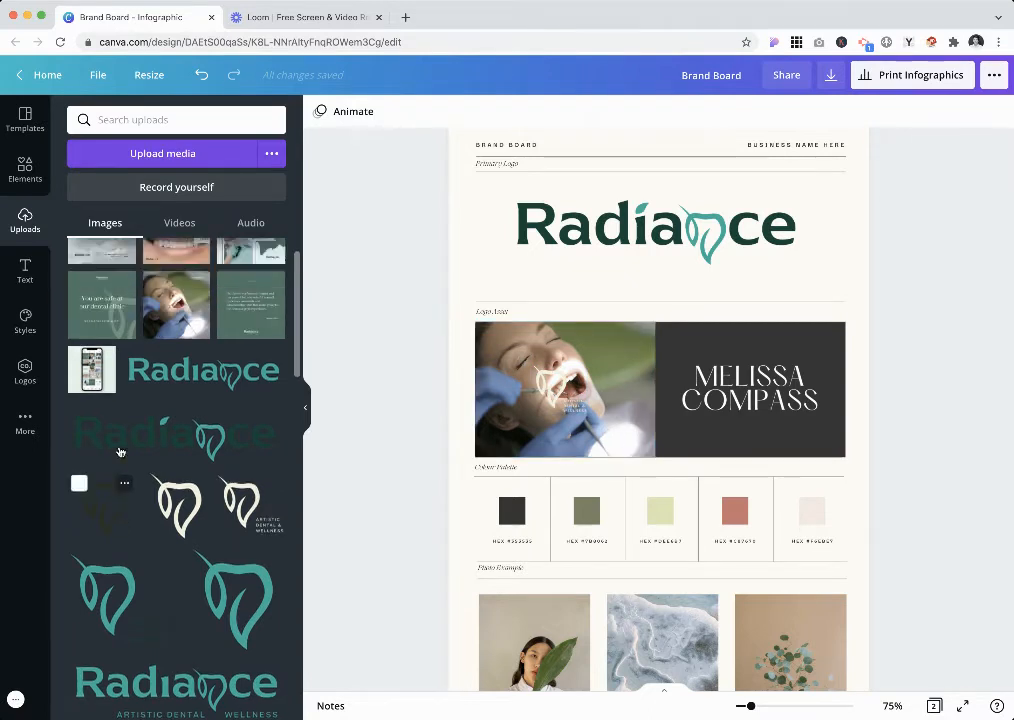
scroll(150, 470, "down", 2)
scroll(150, 480, "down", 3)
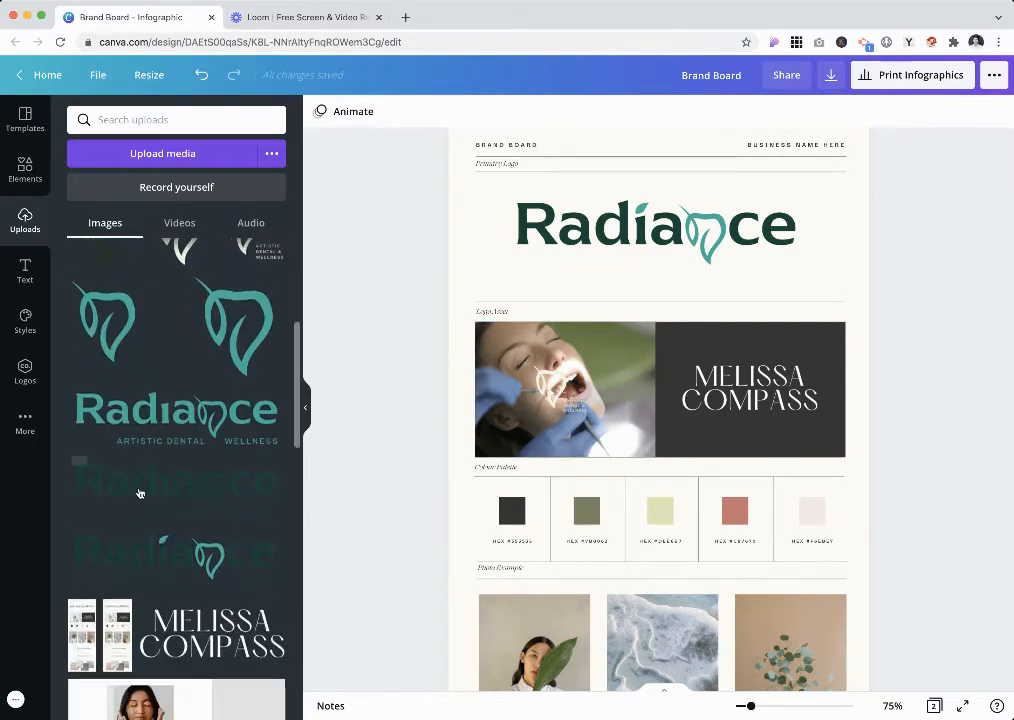
scroll(170, 480, "up", 3)
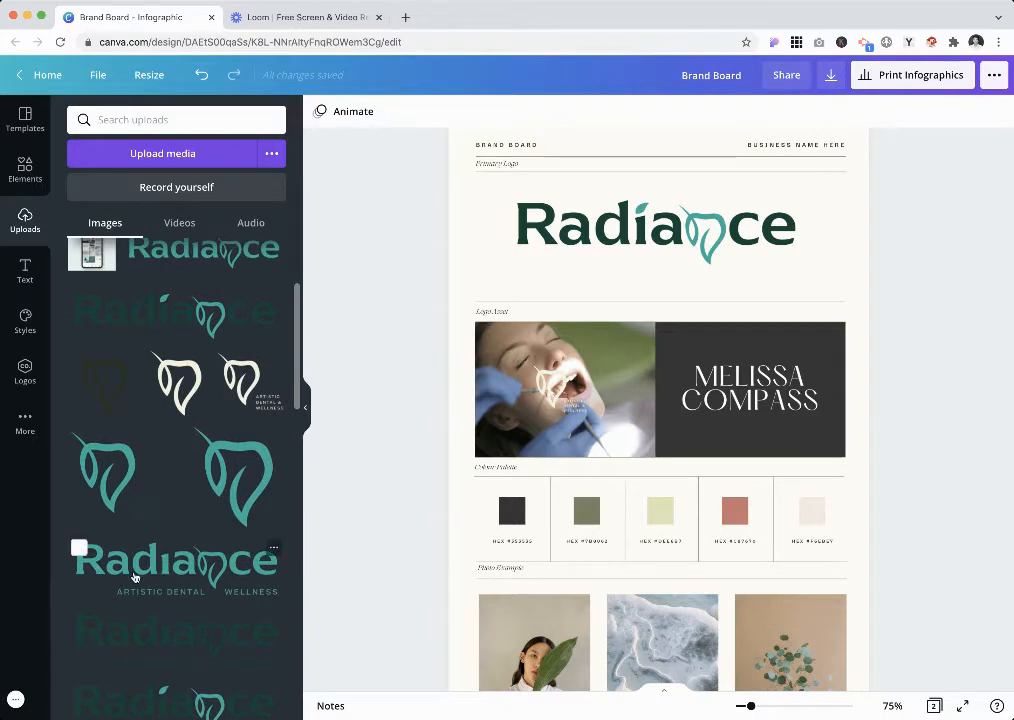
left_click_drag(274, 570, 756, 387)
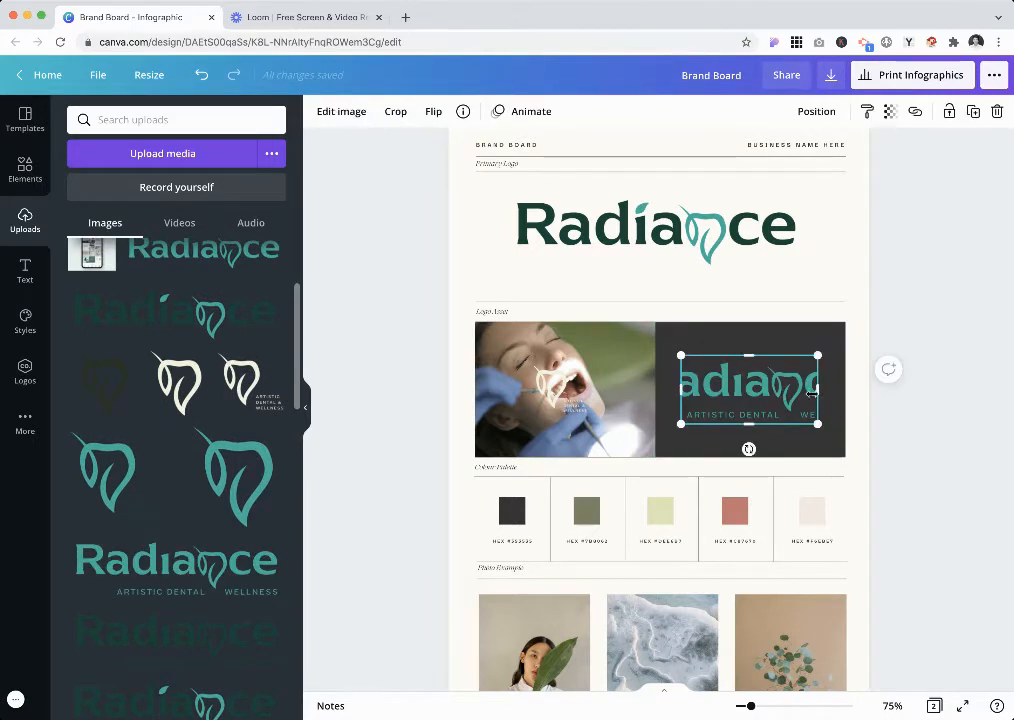
- Widen the teal logo's crop on both sides, then scale it down and centre it on the dark panel
left_click_drag(842, 392, 868, 393)
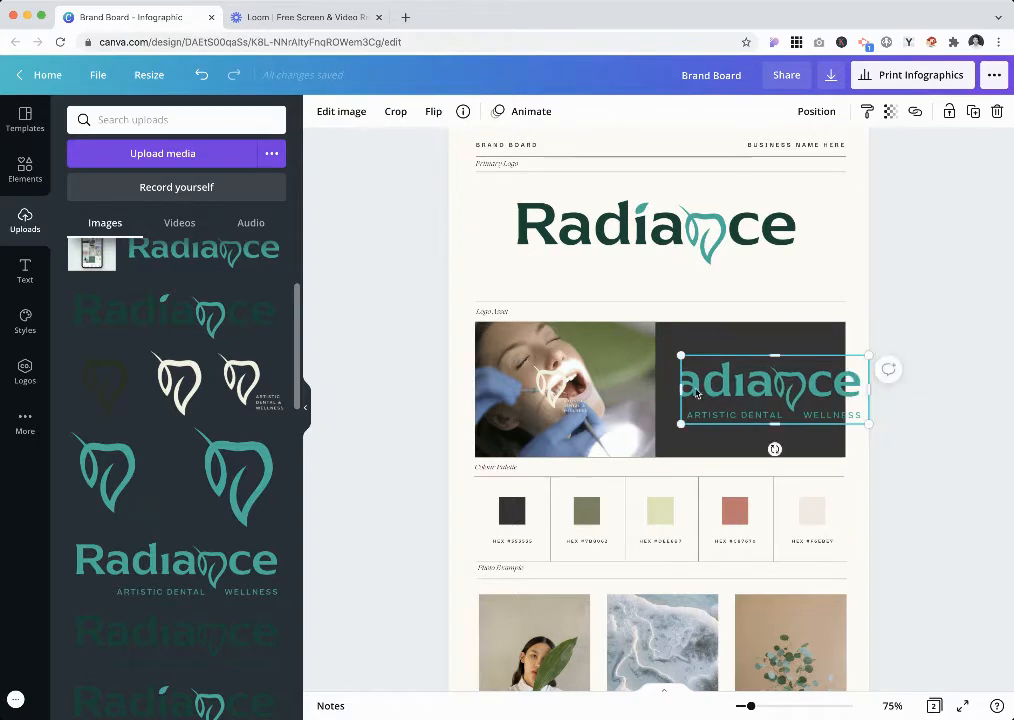
left_click_drag(661, 388, 638, 389)
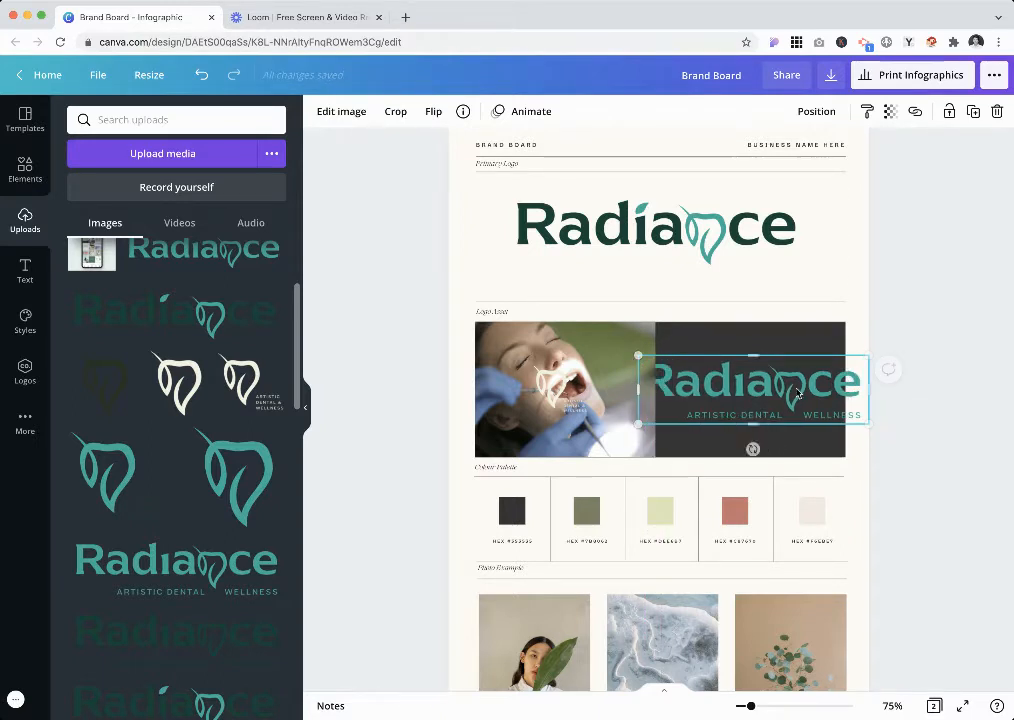
left_click_drag(869, 355, 785, 378)
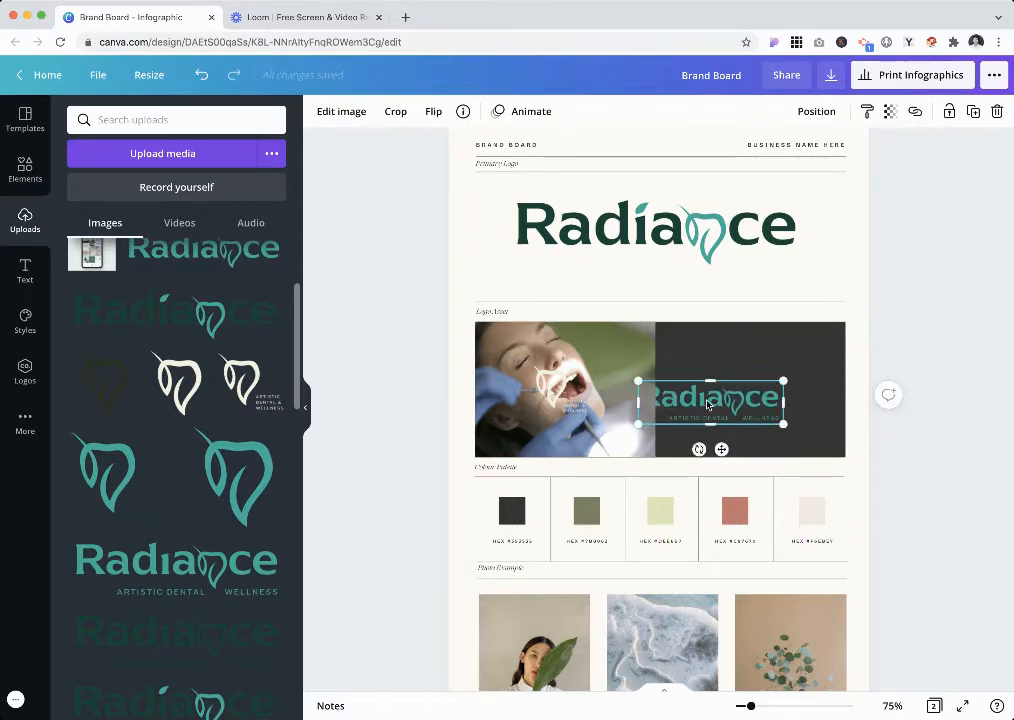
left_click_drag(706, 397, 745, 389)
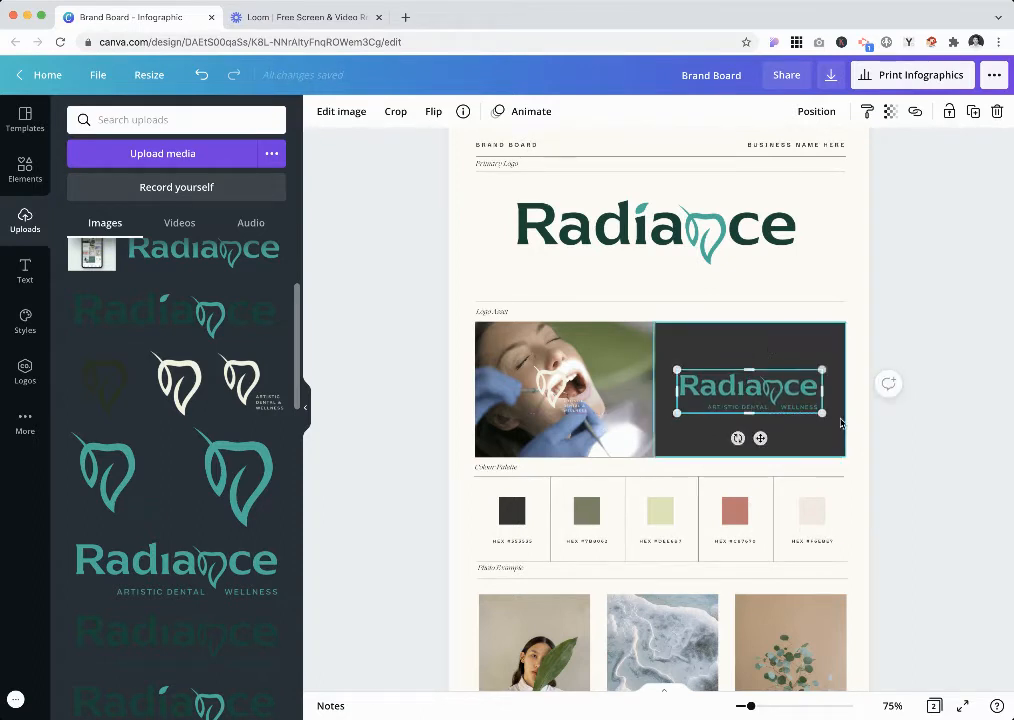
- Recolour the dark Logo Asset panel with the pale cream photo colour taken from the tooth icon
left_click(767, 351)
left_click(319, 111)
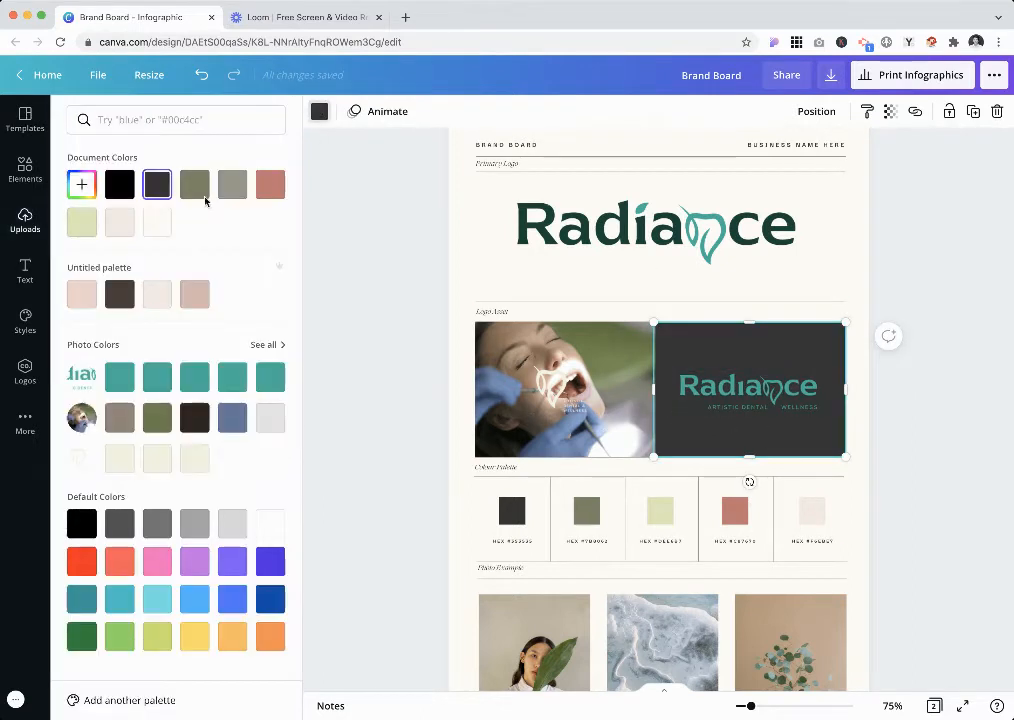
left_click(268, 377)
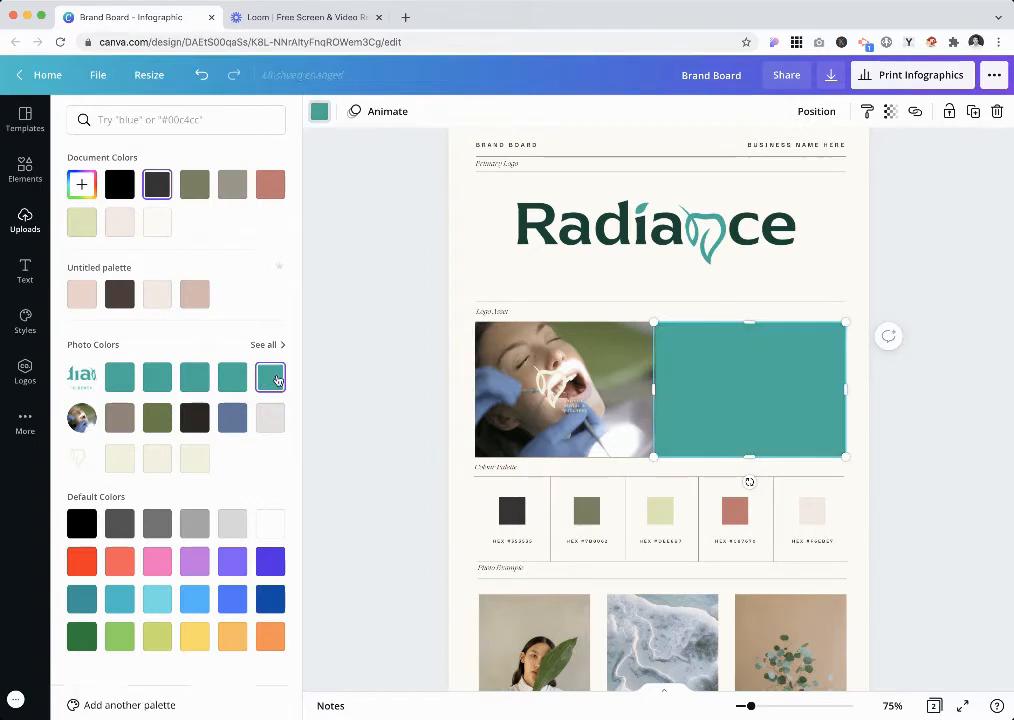
left_click(119, 458)
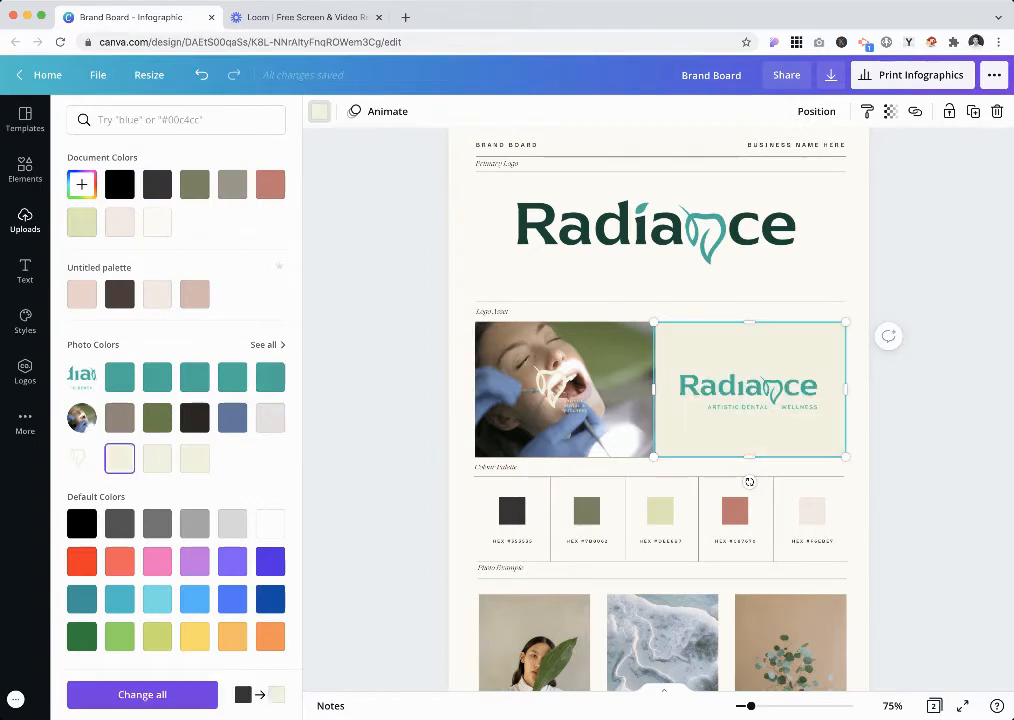
left_click(975, 425)
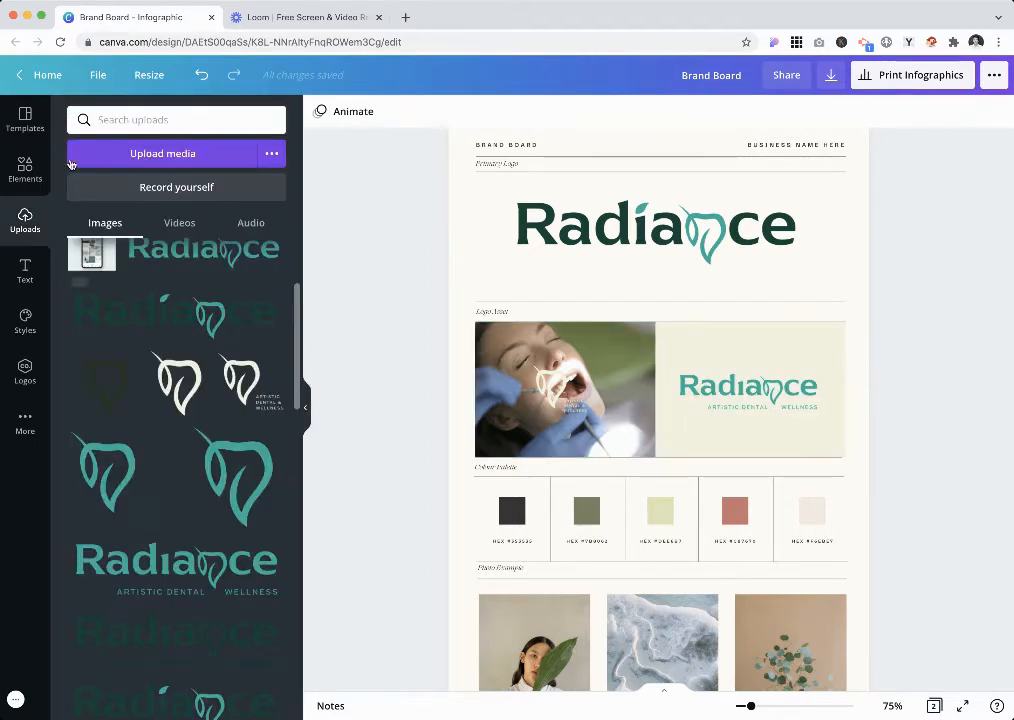
- Search the elements library for "dentist" and show only photos
left_click(25, 167)
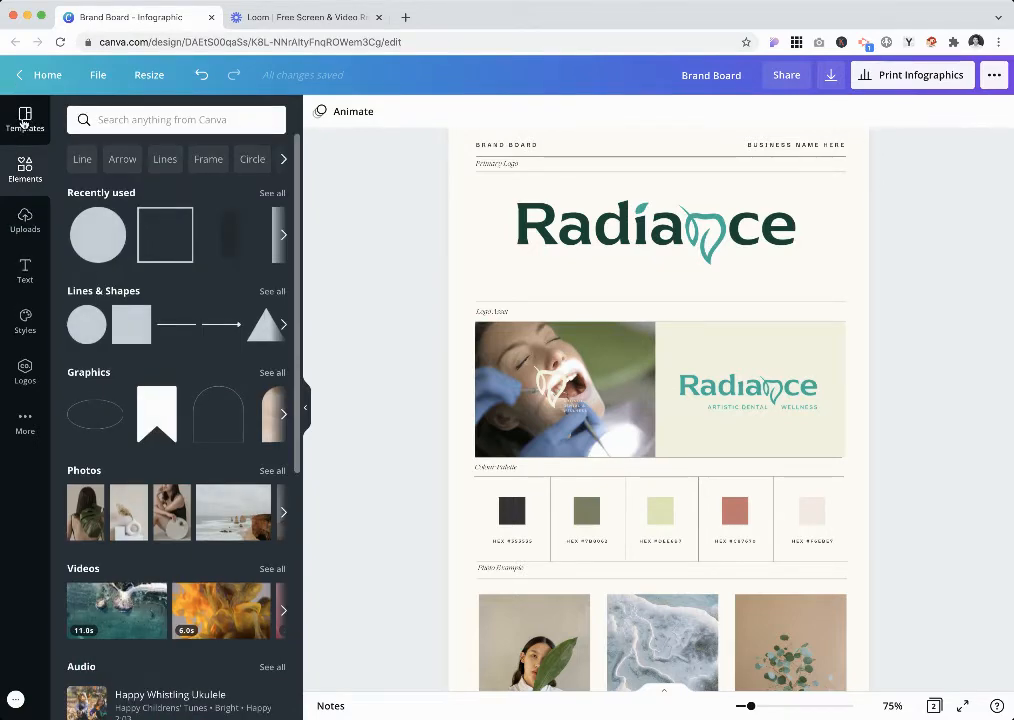
left_click(25, 120)
left_click(32, 171)
left_click(118, 119)
type("de")
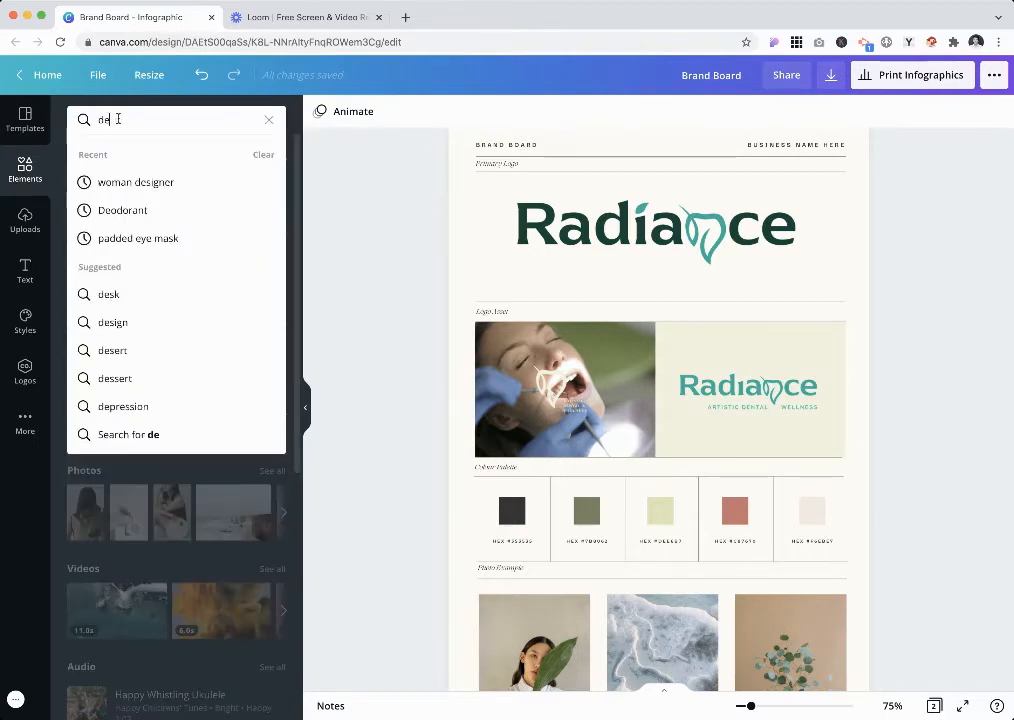
type("ntist")
left_click(155, 185)
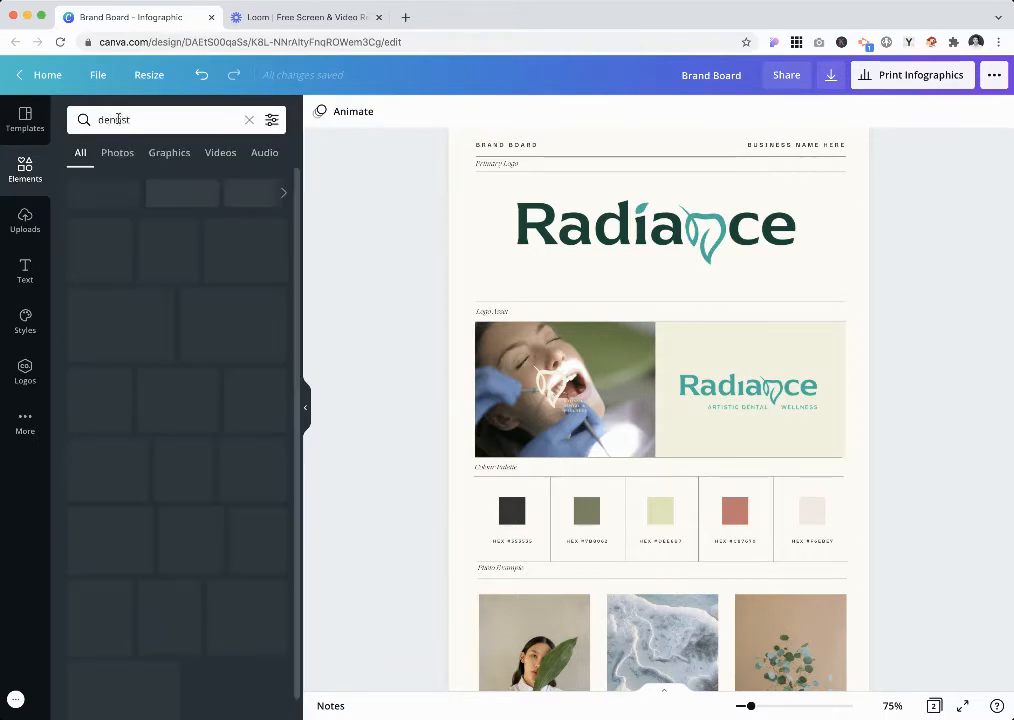
left_click(116, 153)
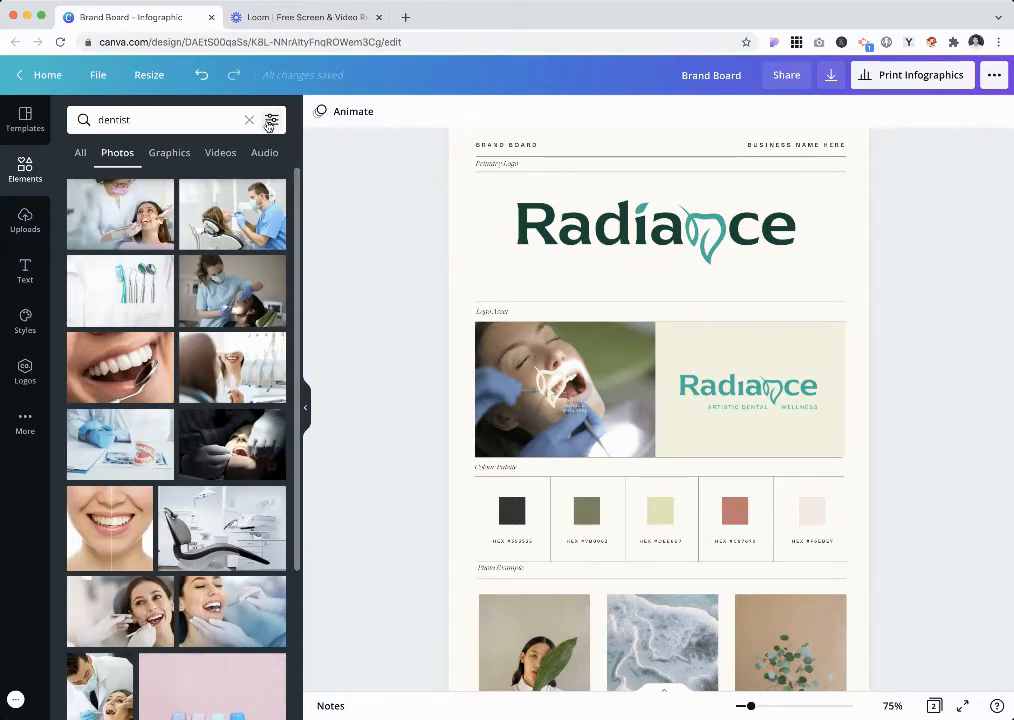
- Filter the dentist photo results to free images
left_click(269, 121)
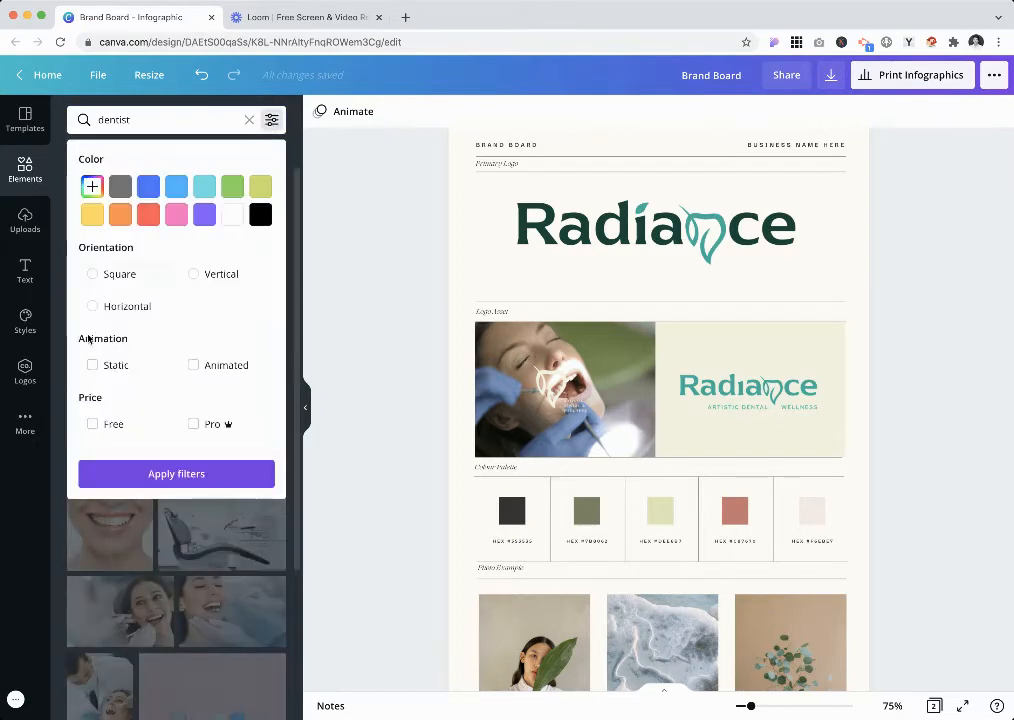
left_click(92, 422)
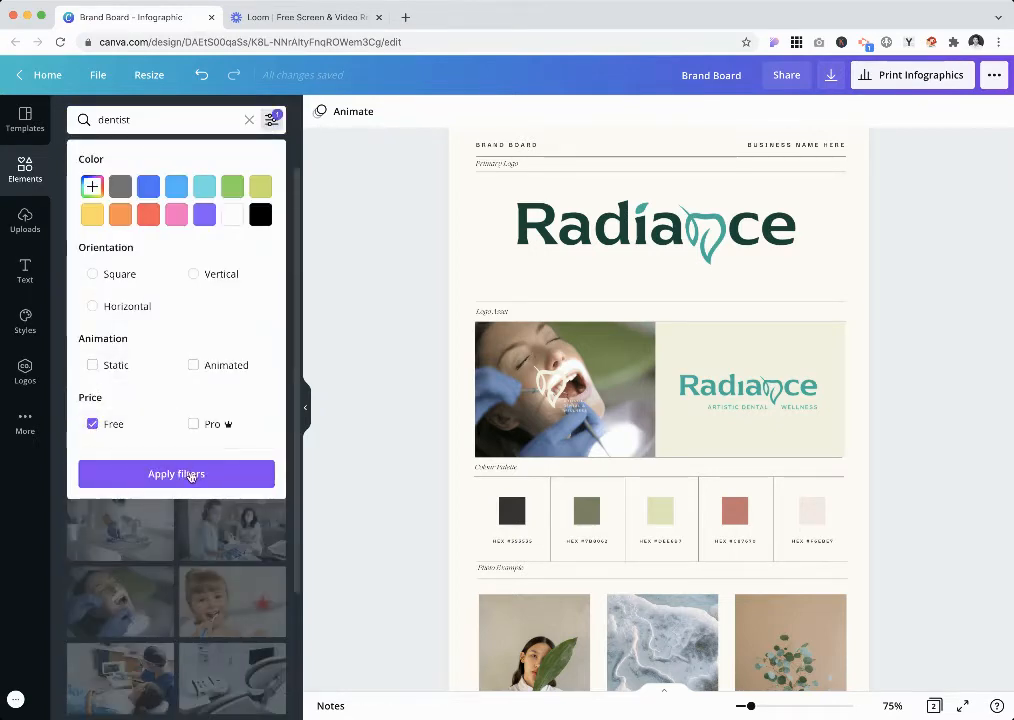
left_click(190, 475)
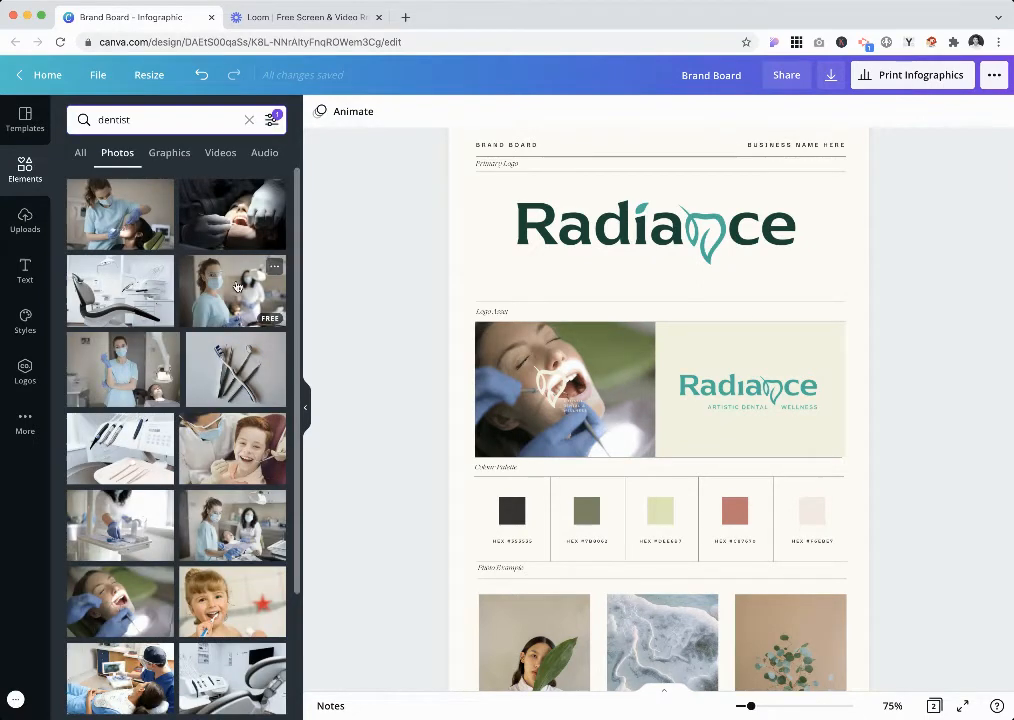
- Replace the photo behind the cream tooth icon with the free image of a dentist in dark scrubs treating a patient
scroll(237, 287, "down", 3)
left_click_drag(120, 357, 621, 393)
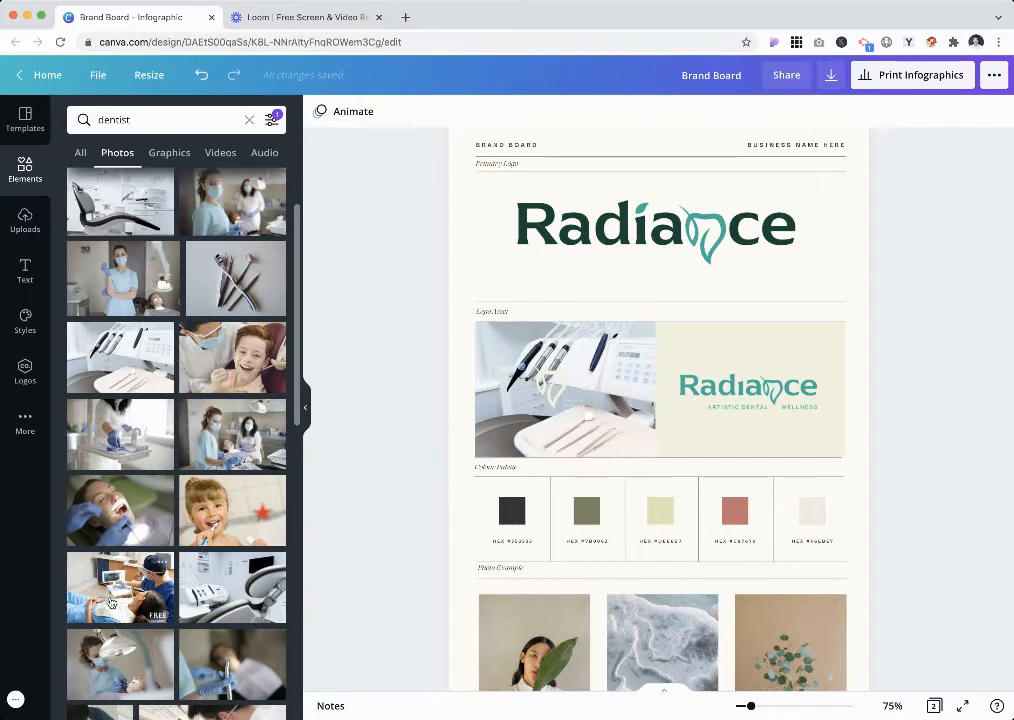
scroll(111, 600, "down", 5)
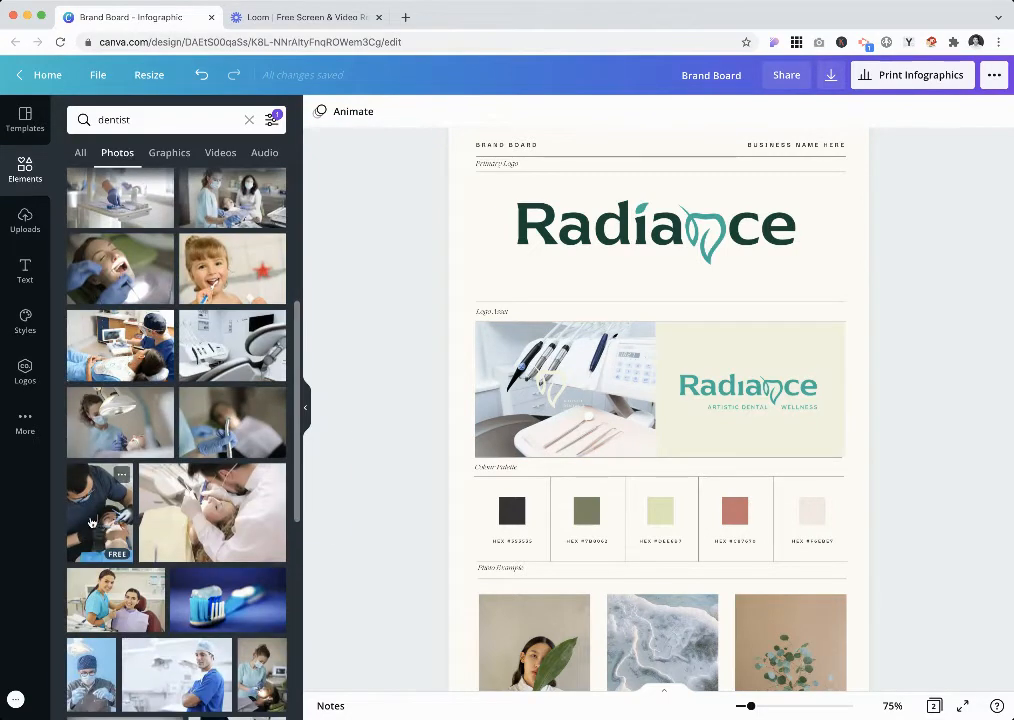
left_click_drag(91, 523, 479, 345)
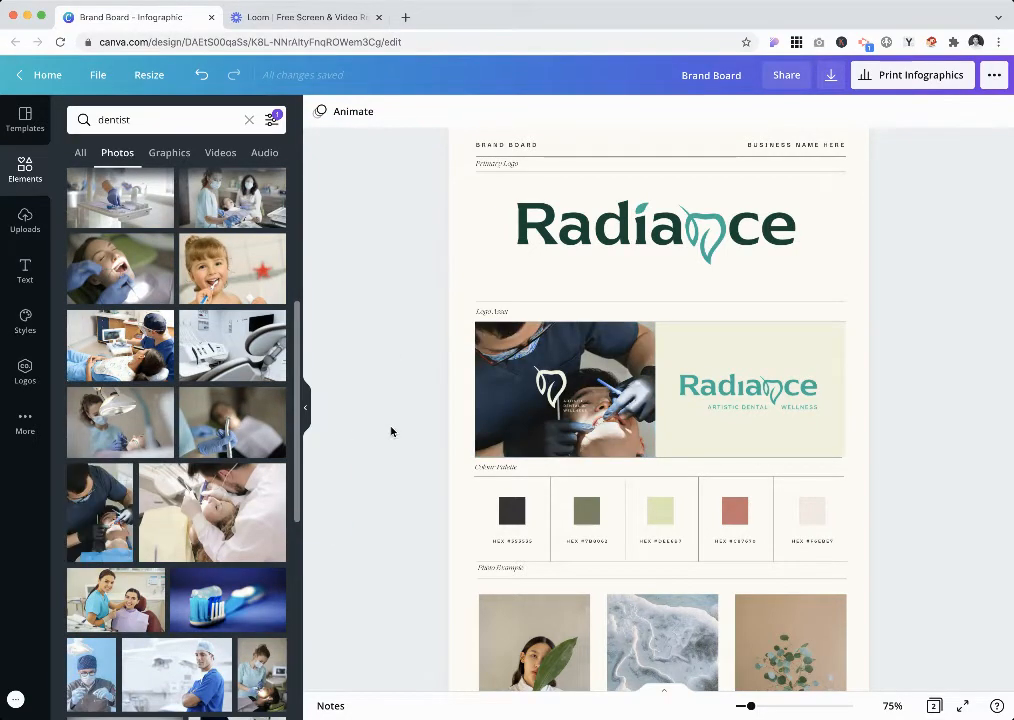
- Enlarge the dentist photo inside its Logo Asset frame and shift the cream tooth icon to the centre of the photo
double_click(598, 372)
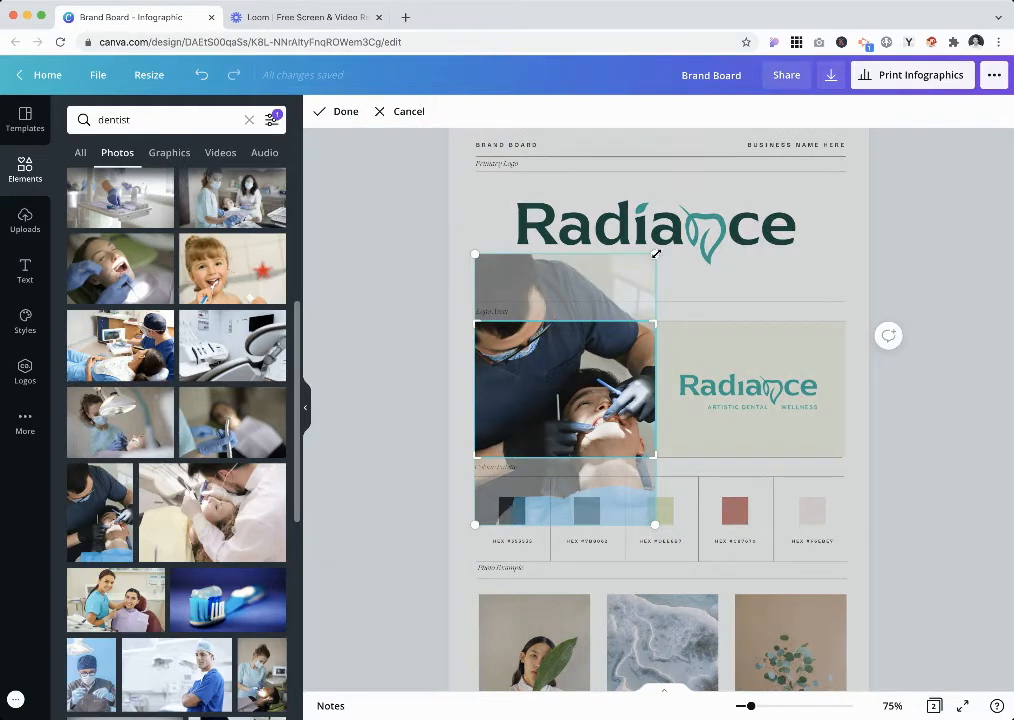
left_click_drag(656, 254, 749, 197)
left_click(403, 394)
left_click(403, 394)
left_click(573, 398)
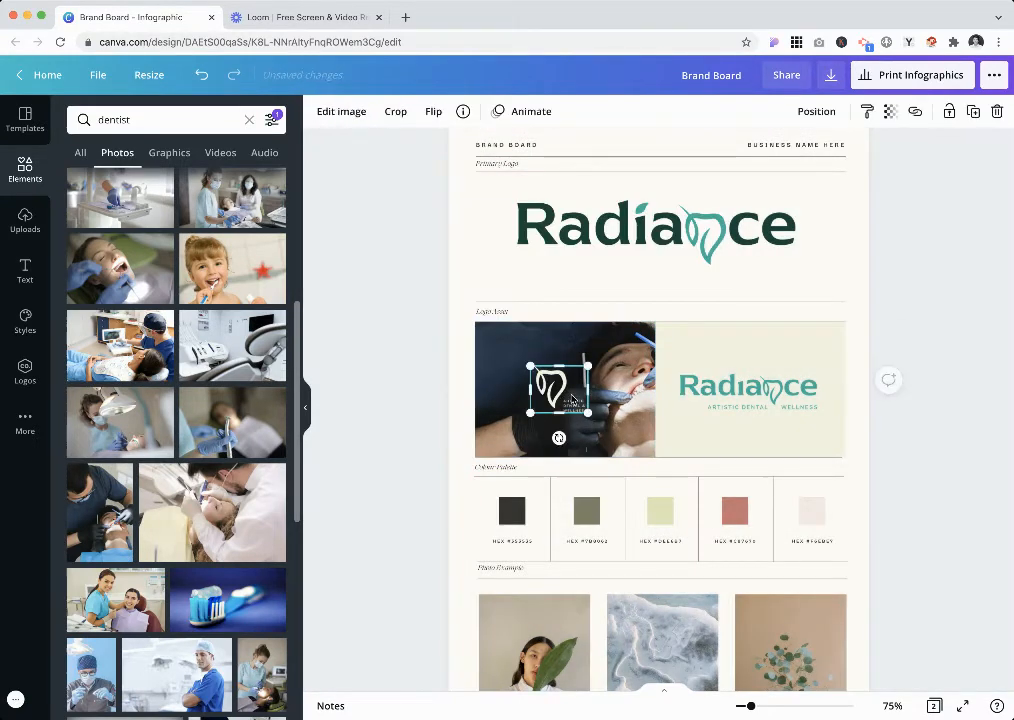
left_click(411, 386)
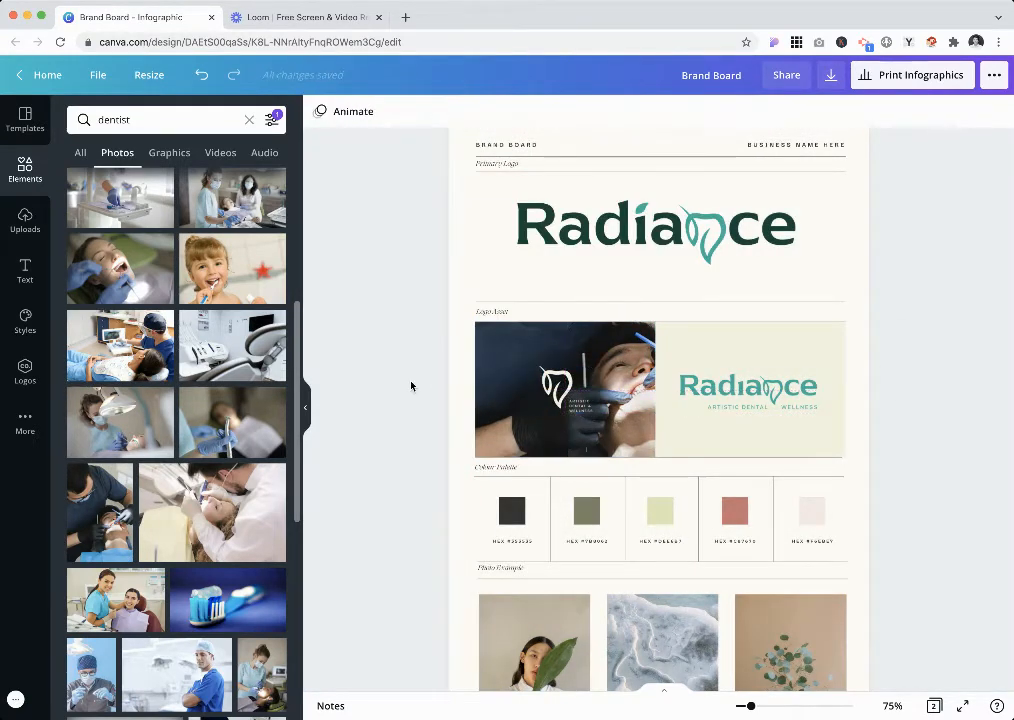
- Recolour the first Colour Palette swatch to #2B3323 and change its label to HEX #2B3323
scroll(411, 386, "down", 2)
scroll(411, 386, "up", 3)
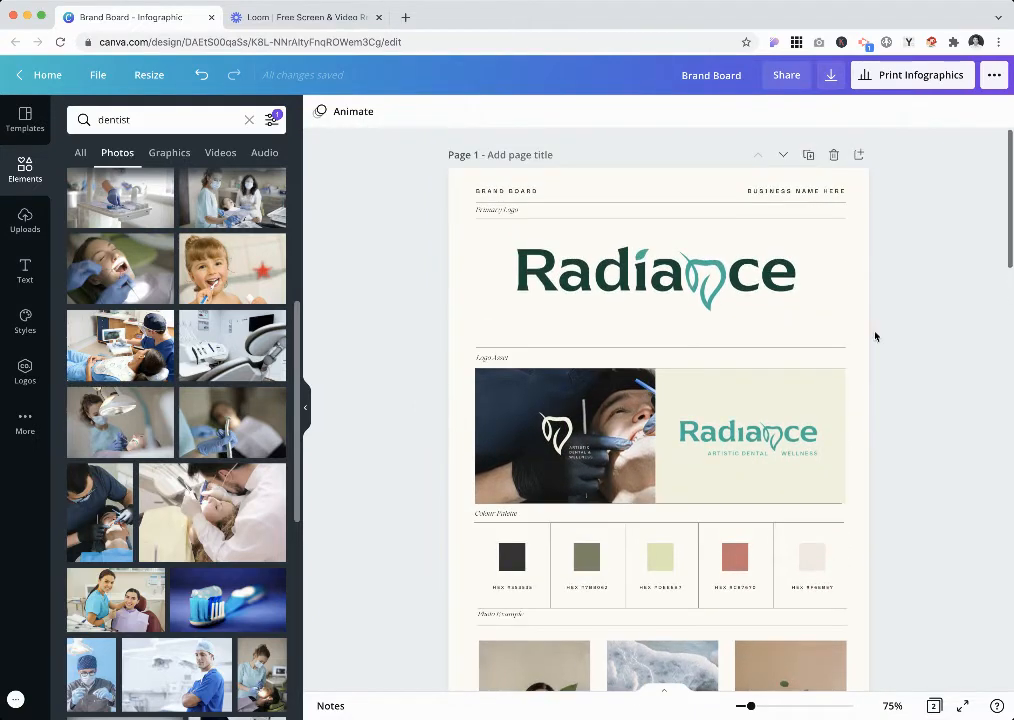
scroll(875, 337, "down", 4)
left_click(513, 372)
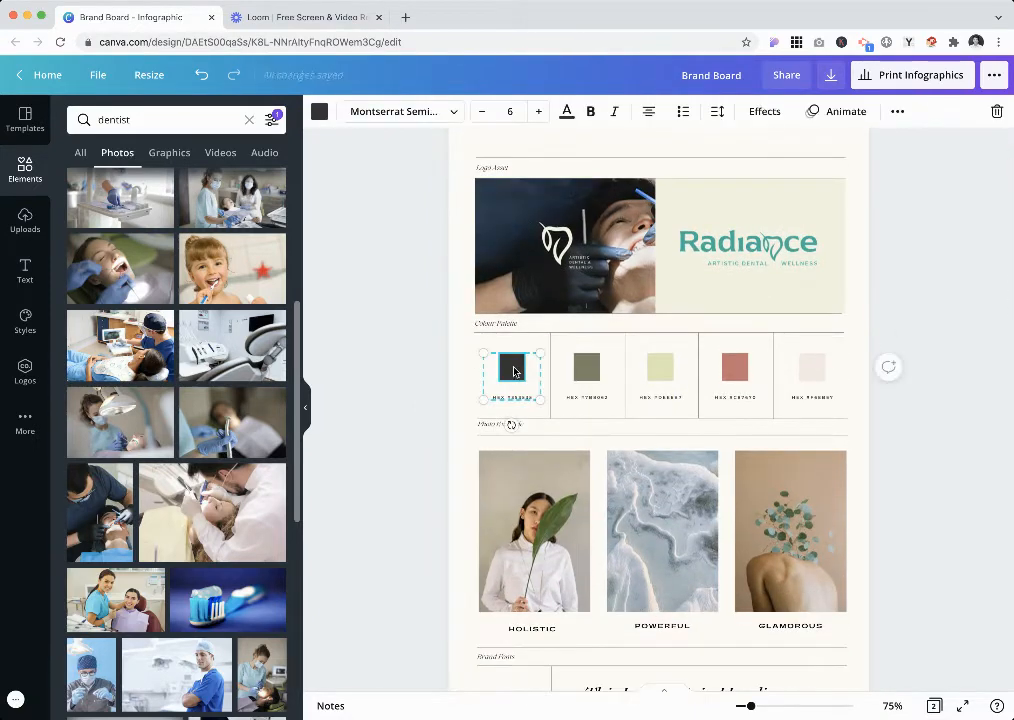
left_click(319, 111)
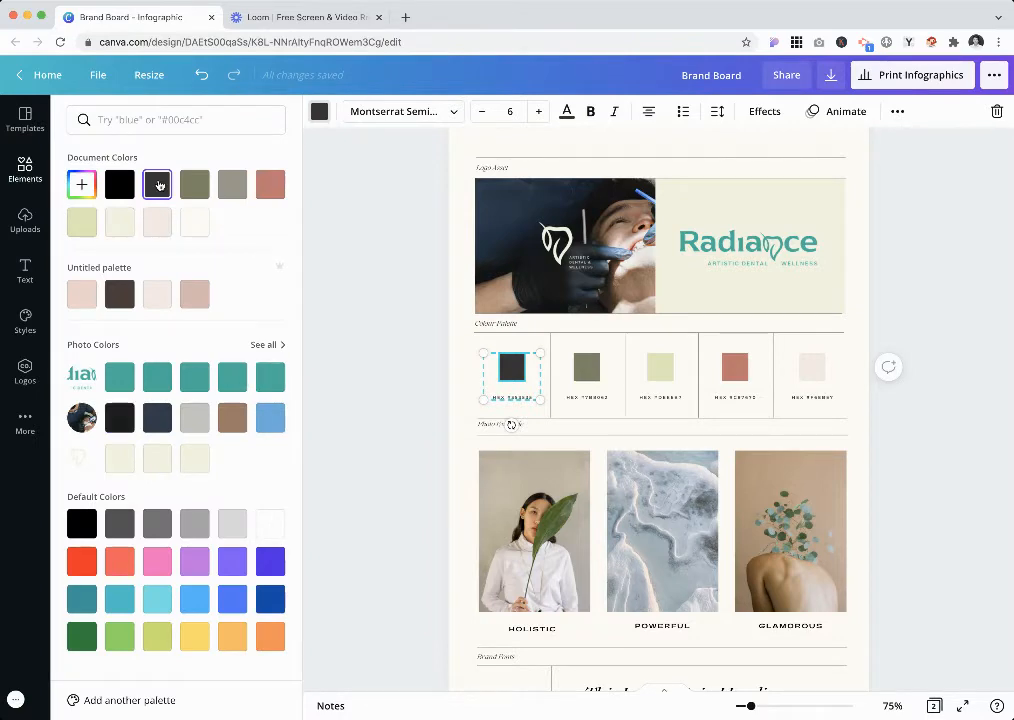
key("Escape")
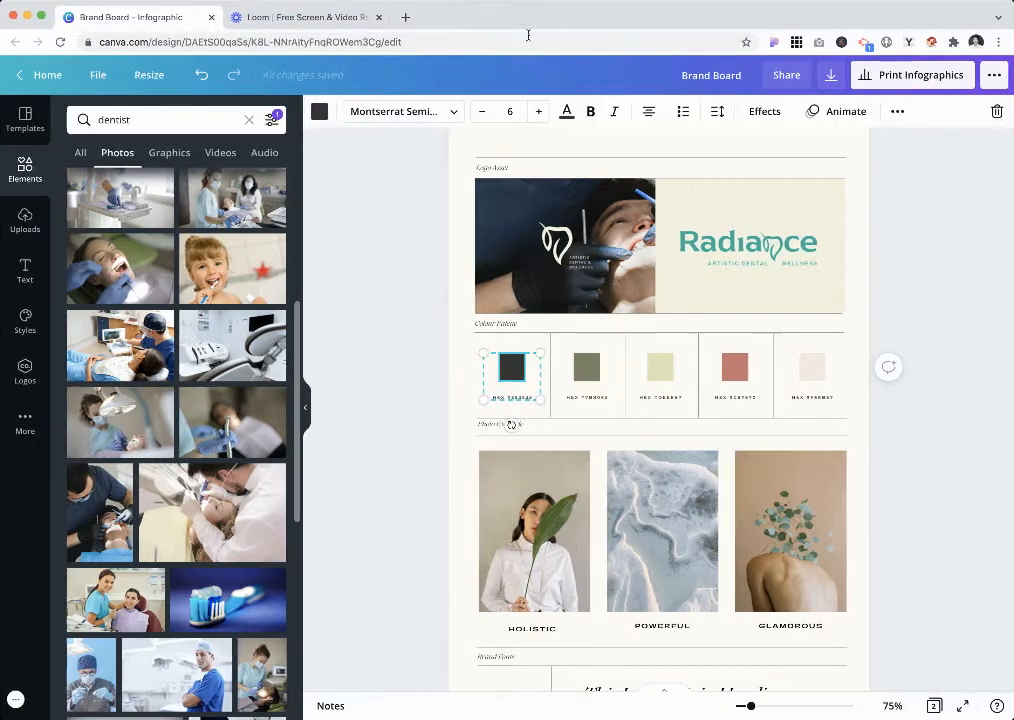
left_click(318, 112)
left_click(82, 183)
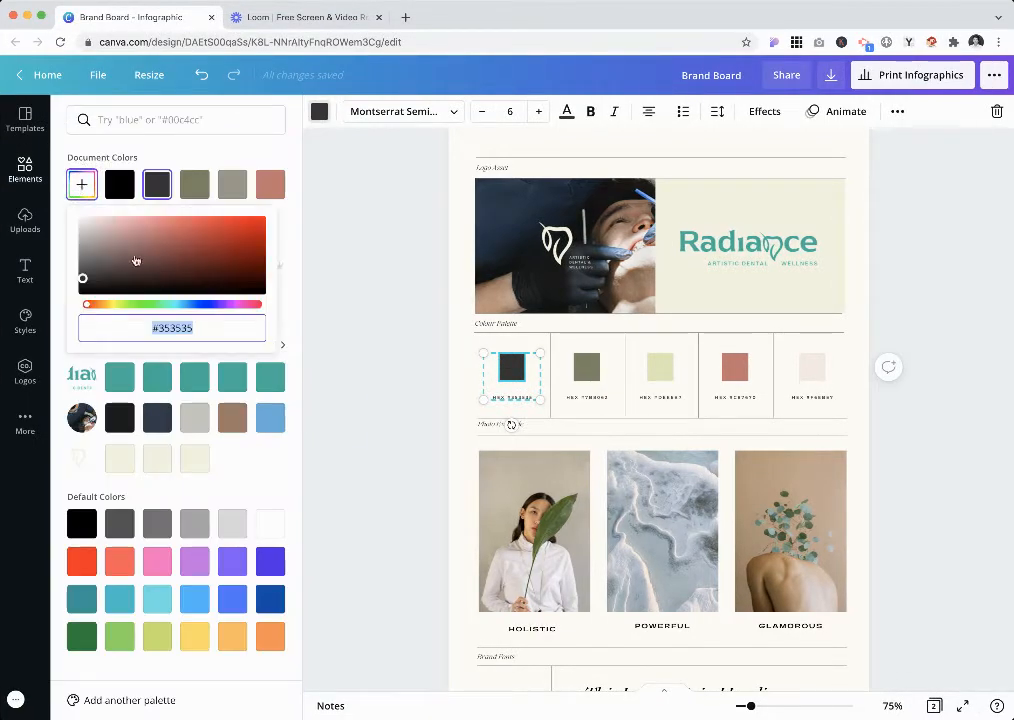
type("#2B3323")
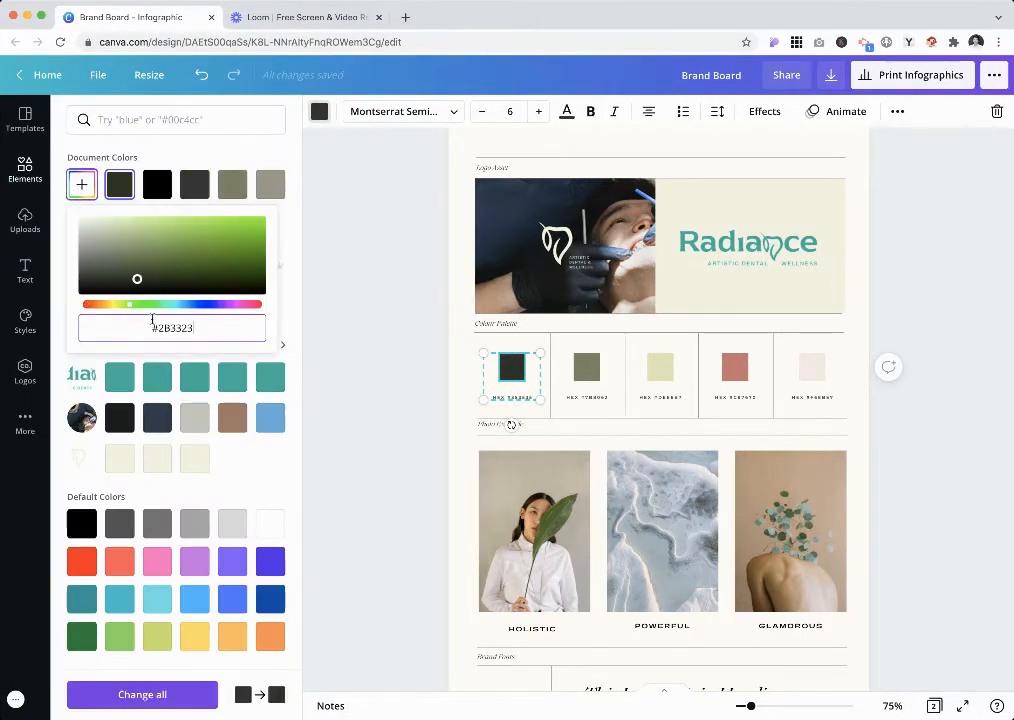
double_click(510, 396)
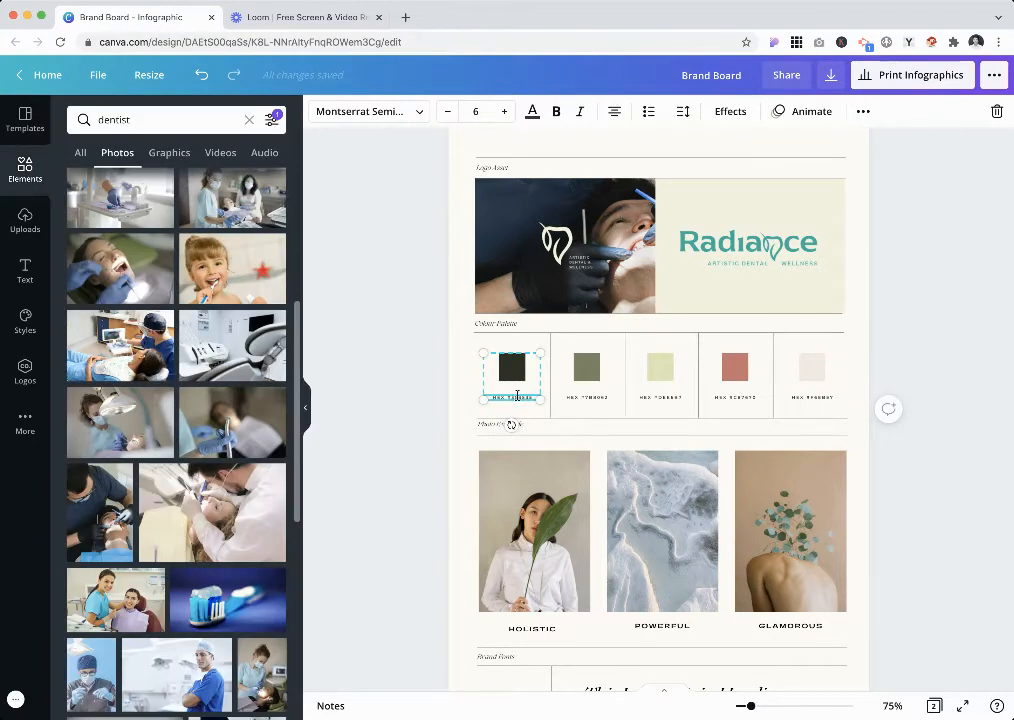
scroll(517, 396, "up", 3)
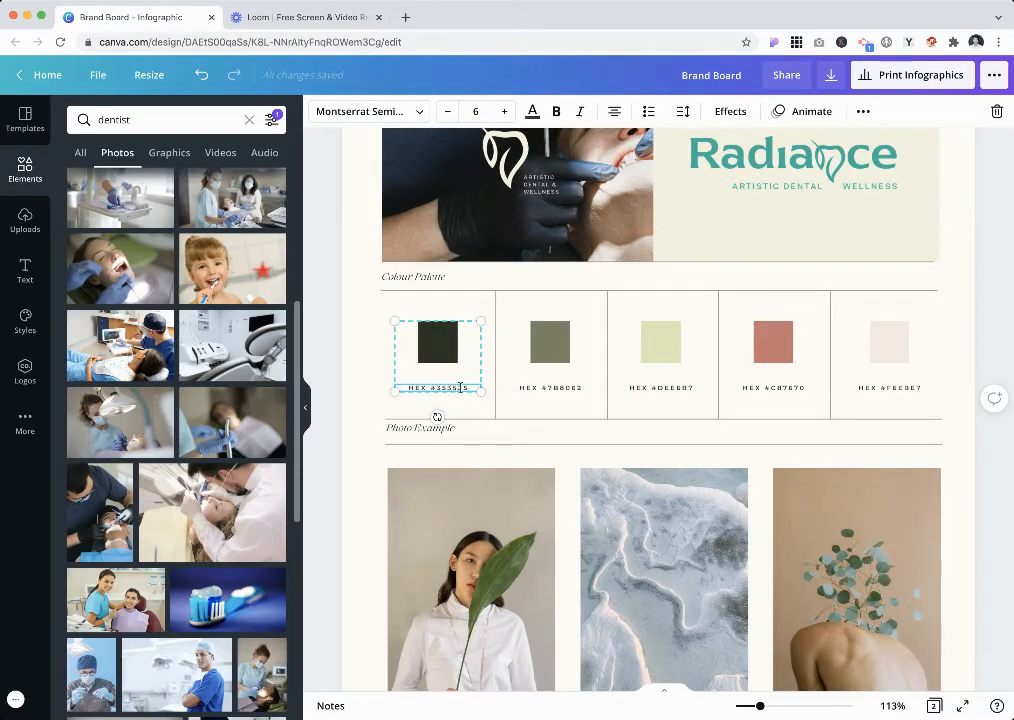
type("#2B3323")
- Recolour the second Colour Palette swatch to #BABEA7 and change its label to HEX #BABEA7
left_click(541, 344)
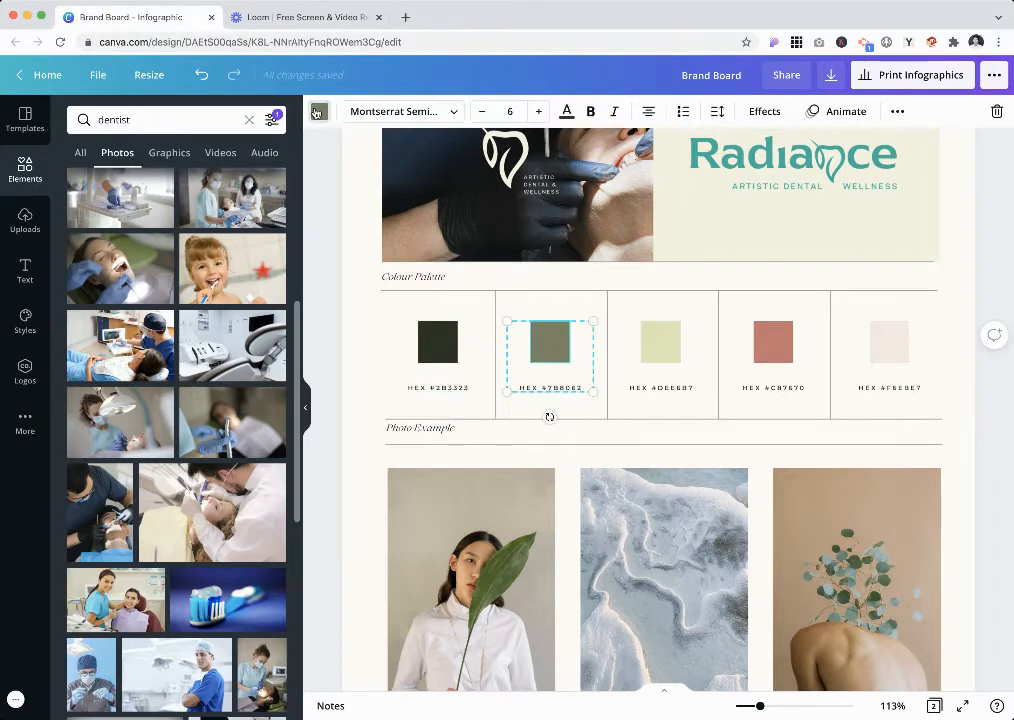
left_click(316, 112)
left_click(82, 184)
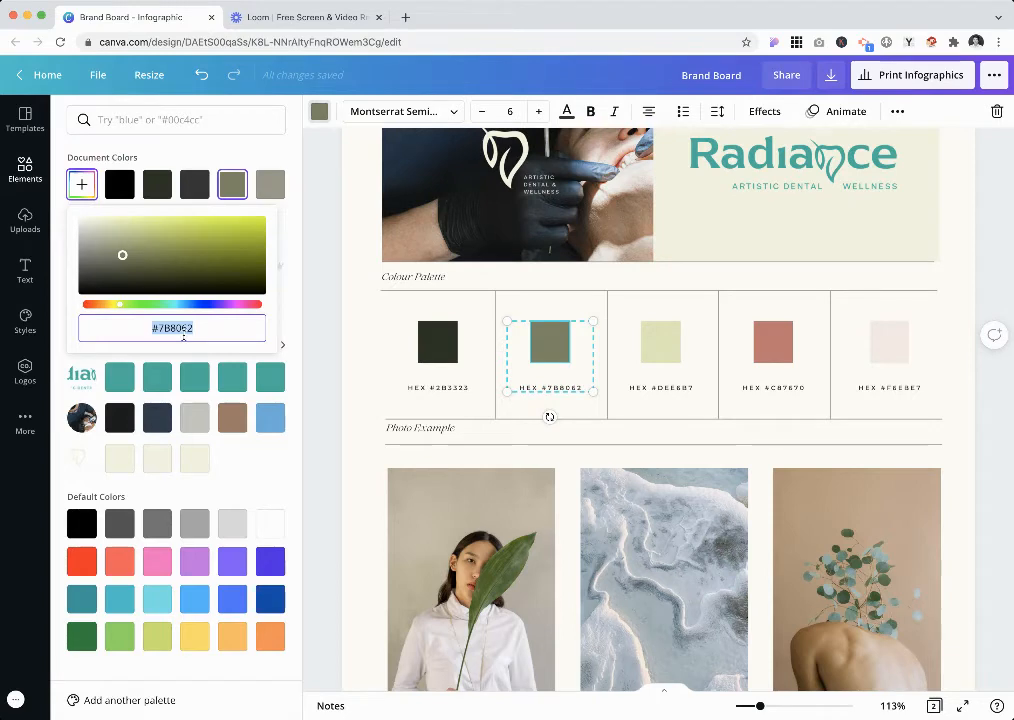
type("#B4BEA7")
left_click(557, 389)
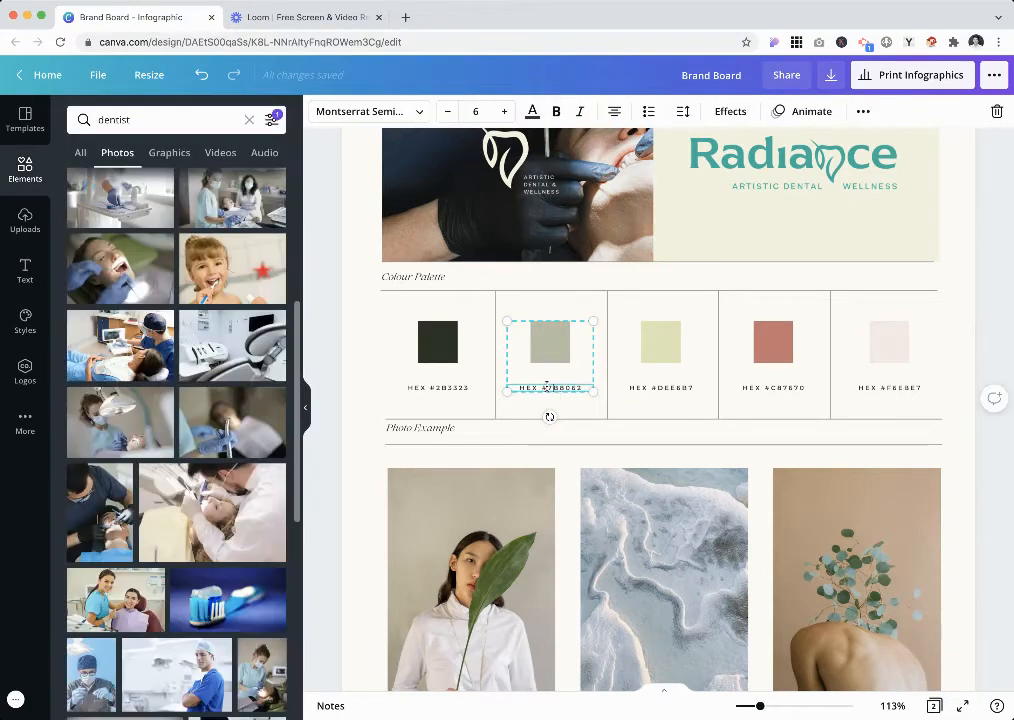
left_click_drag(543, 387, 582, 387)
type("#B4BEA7")
- Recolour the third Colour Palette swatch to #2D5A49 and change its label to HEX #2D5A49
left_click(663, 338)
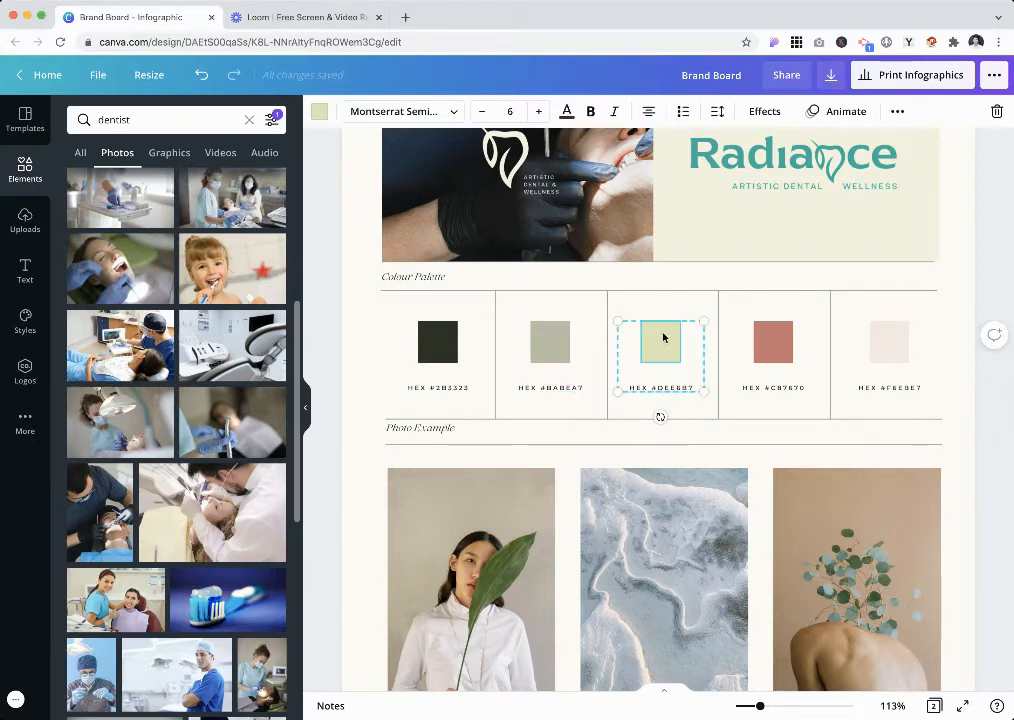
left_click(317, 110)
left_click(82, 186)
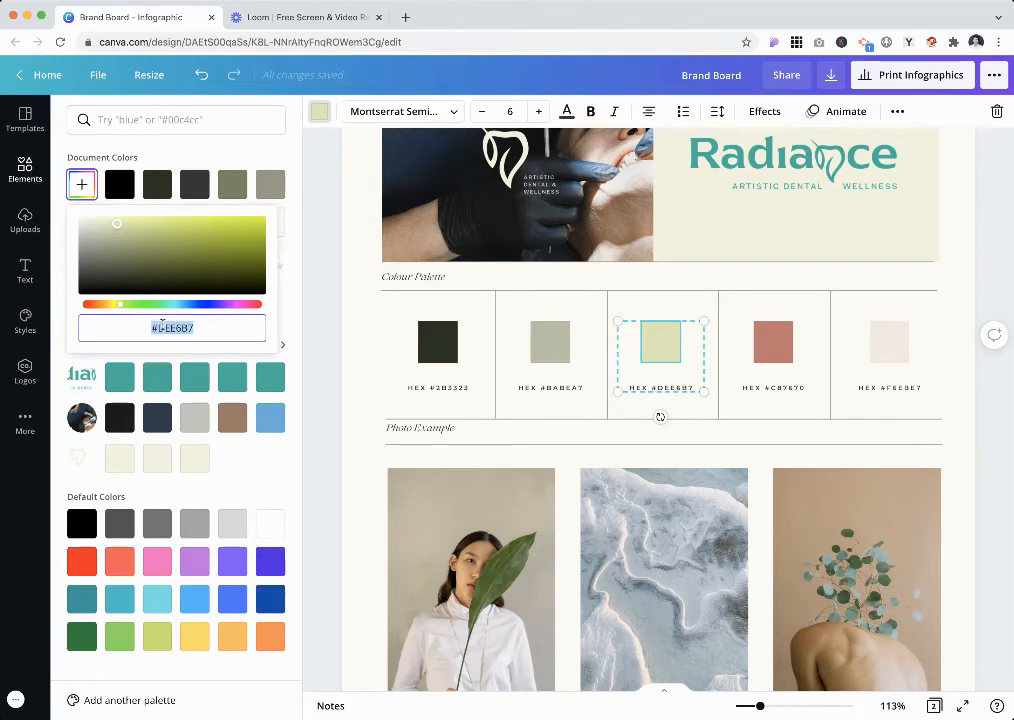
type("#2D5A49")
left_click(657, 389)
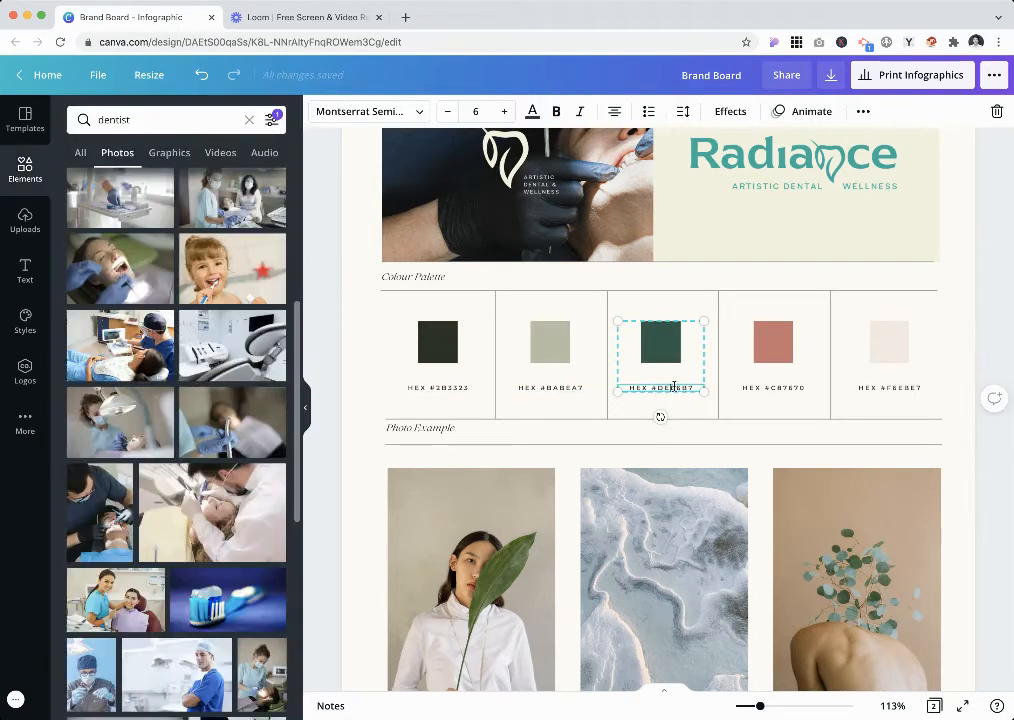
type("2D5A49")
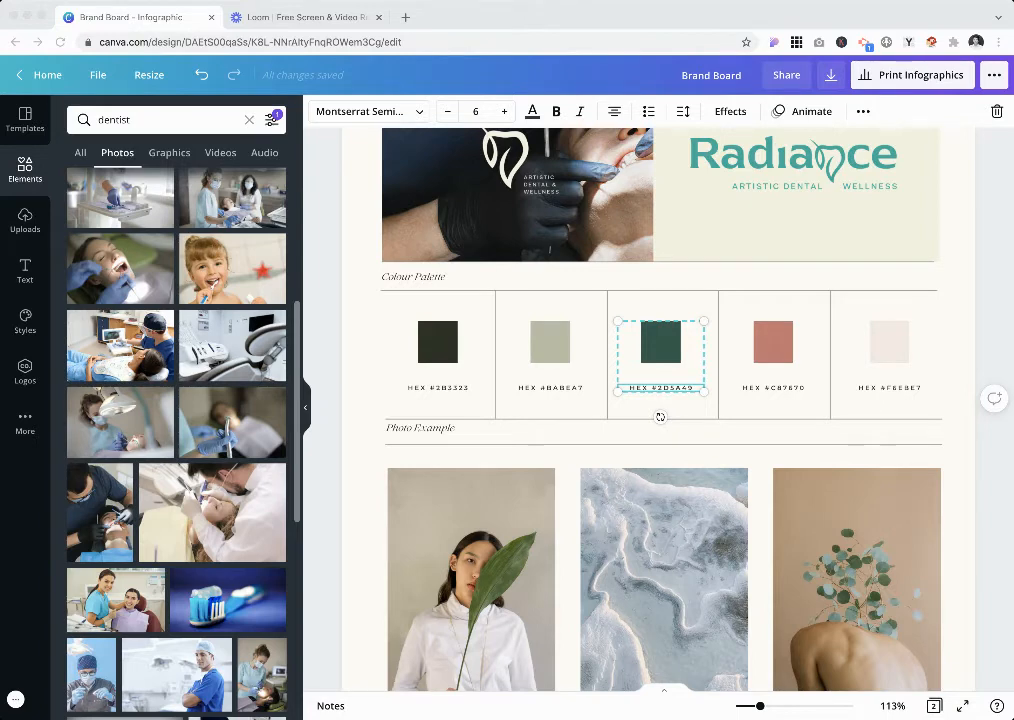
- Recolour the fourth Colour Palette swatch to #0DB19C and change its label to HEX #0DB19C
left_click(773, 340)
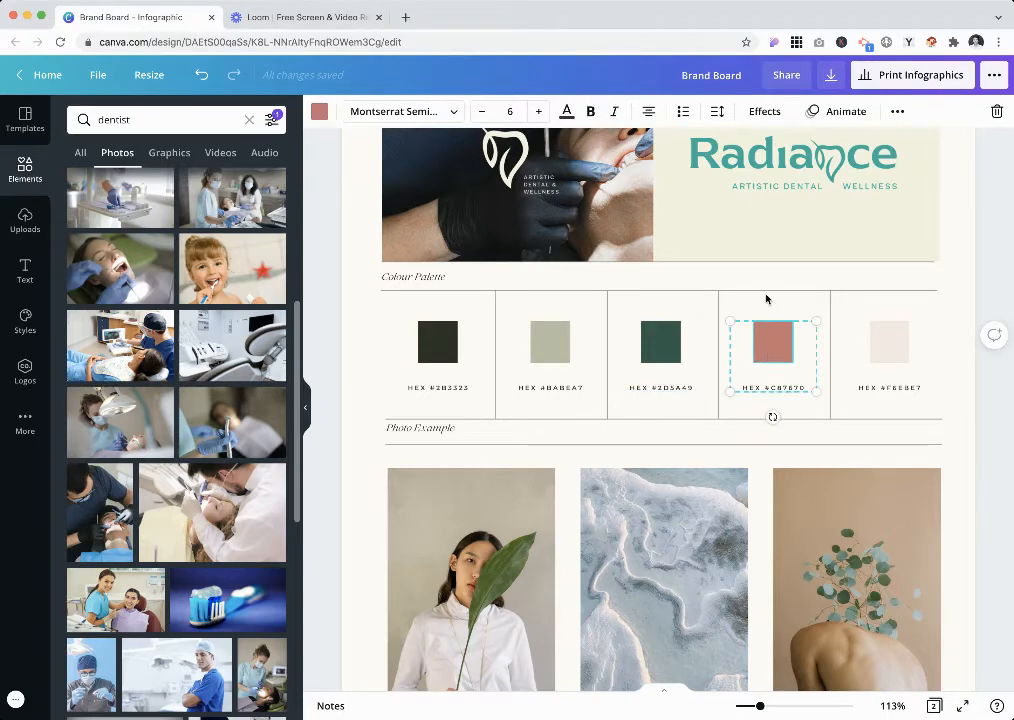
left_click(320, 111)
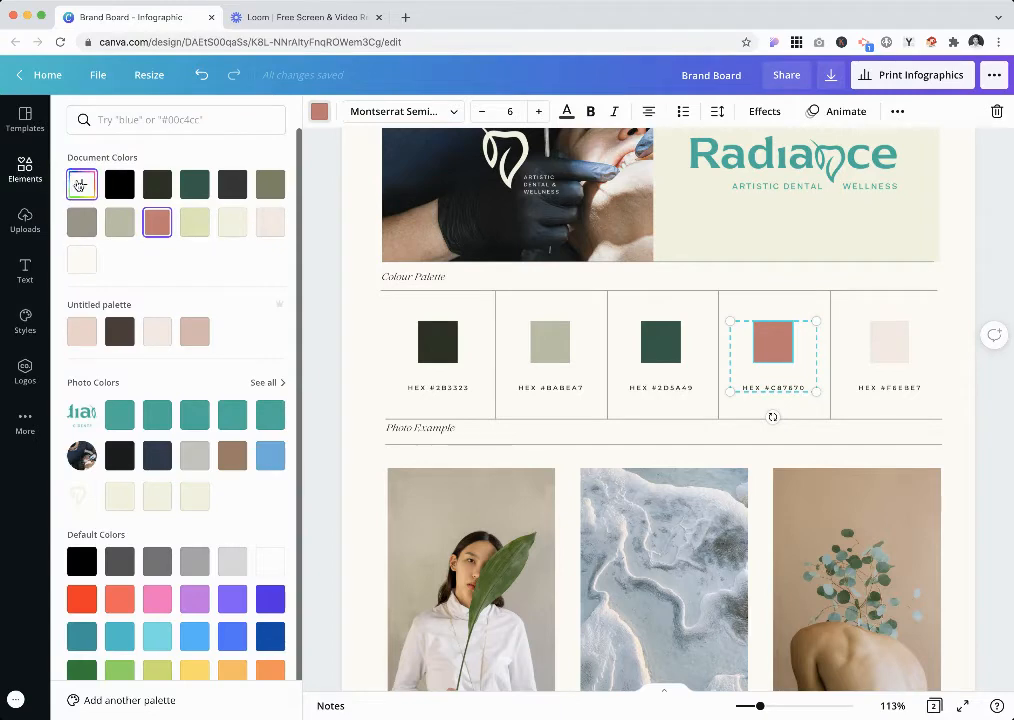
left_click(82, 183)
type("#0DB19C")
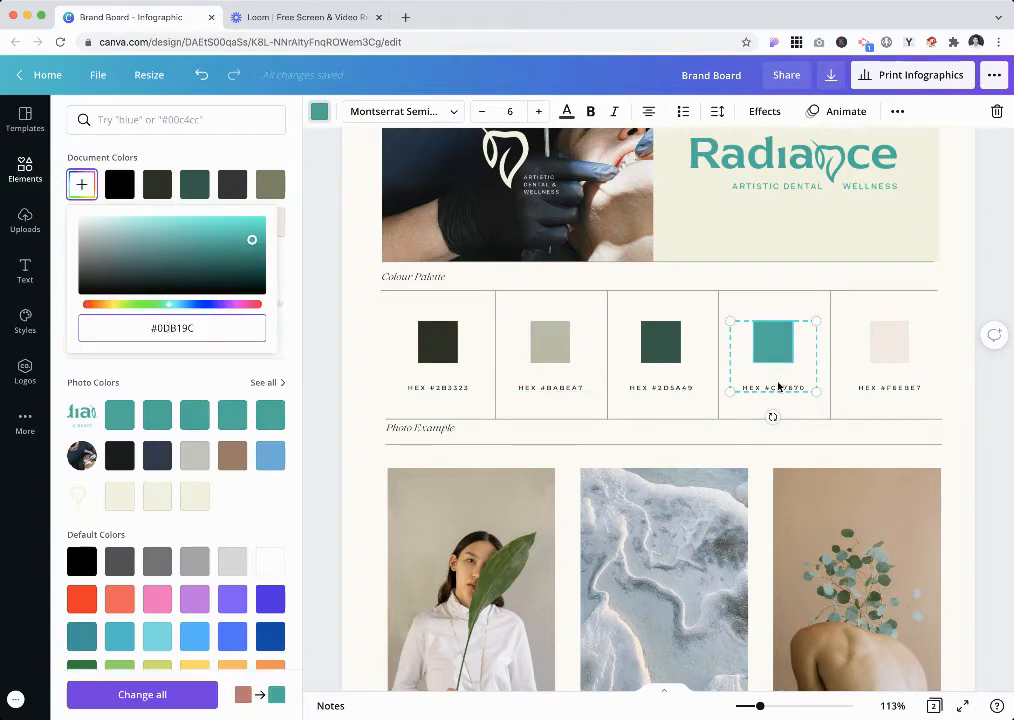
double_click(778, 386)
type("#0DB19C")
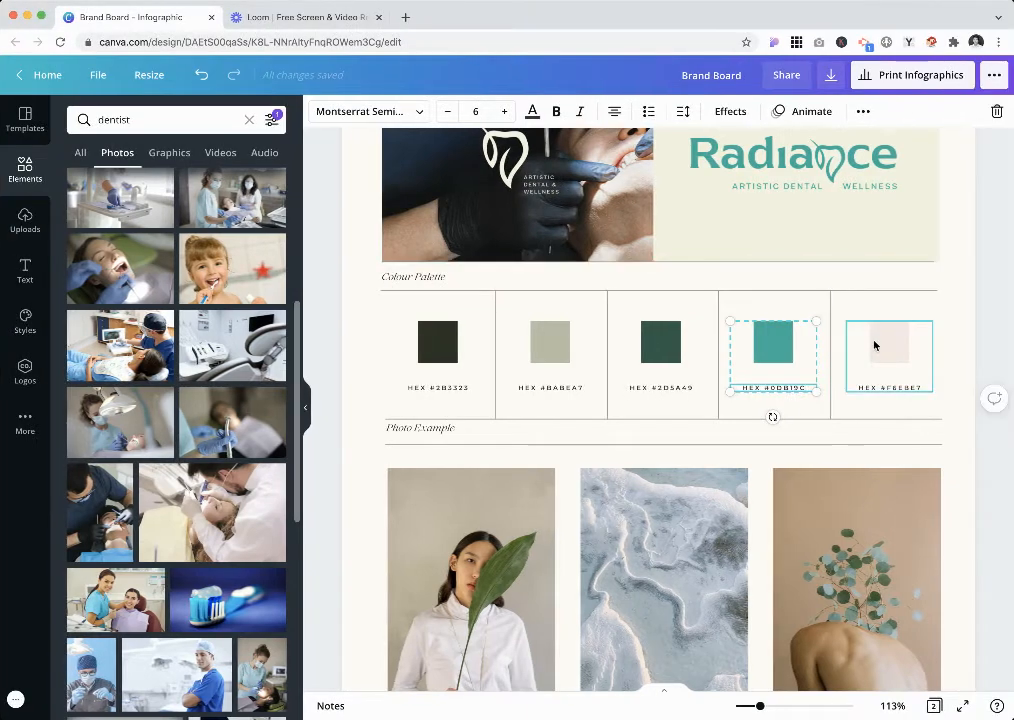
- Recolour the fifth Colour Palette swatch to #E7F4EF and change its label to HEX #E7F4EF
left_click(889, 348)
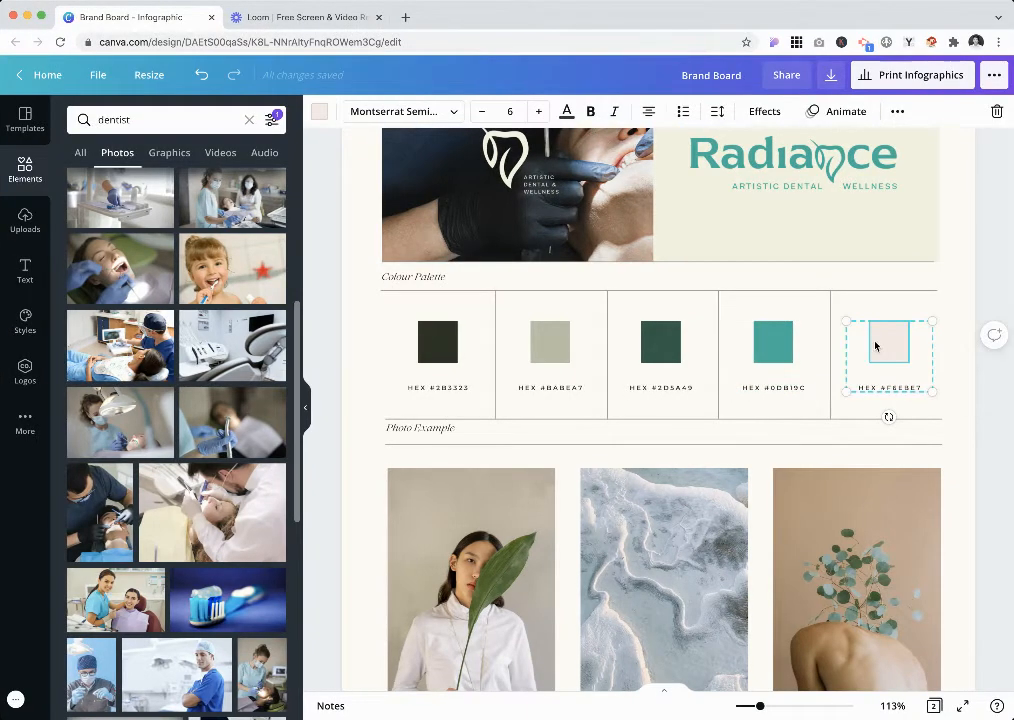
left_click(319, 111)
left_click(82, 183)
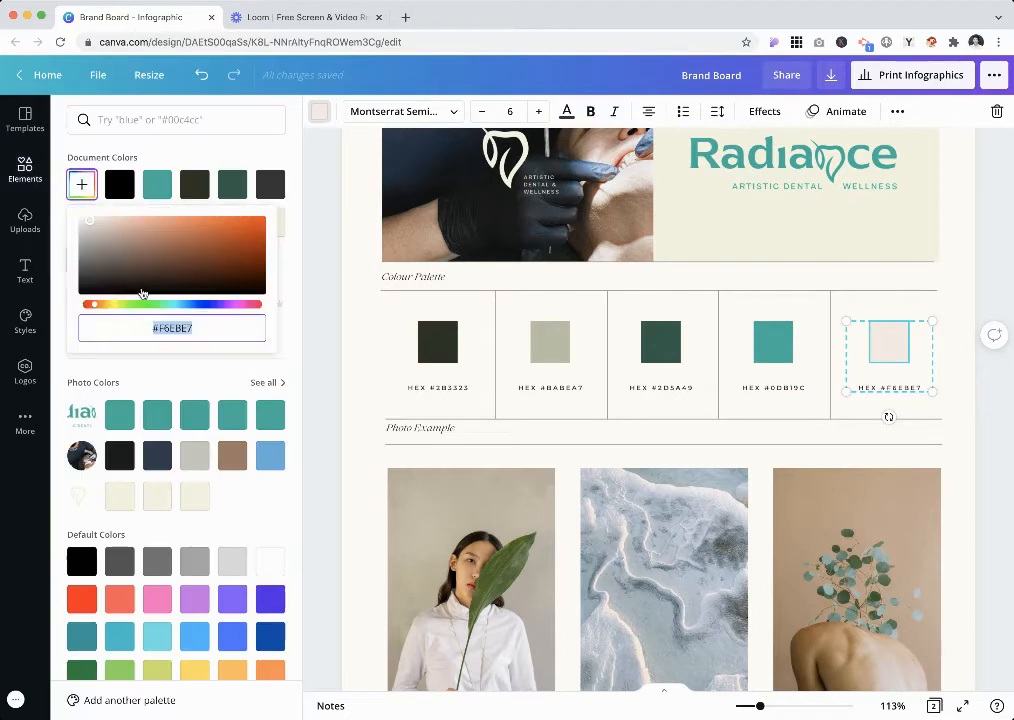
type("#E7F4EF")
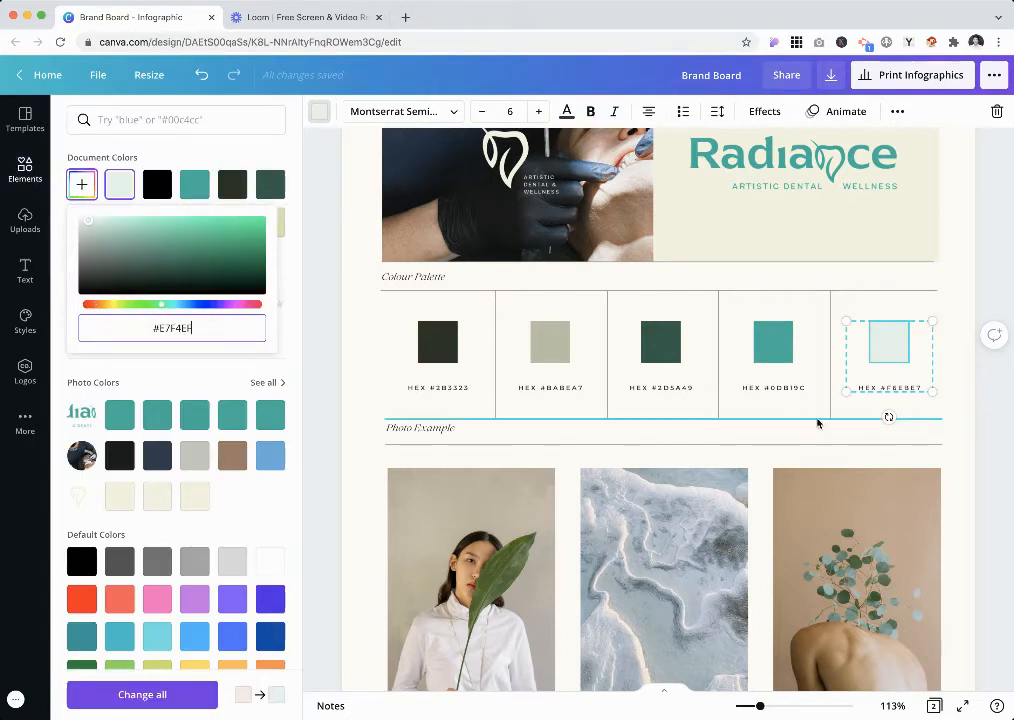
left_click(889, 388)
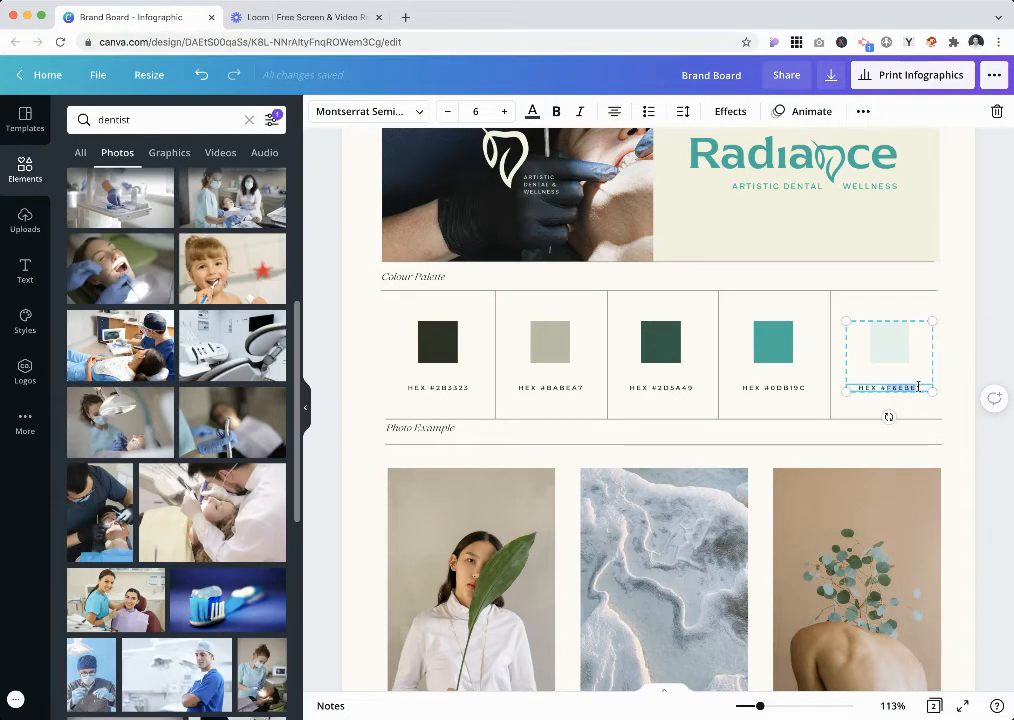
type("#E7F4EF")
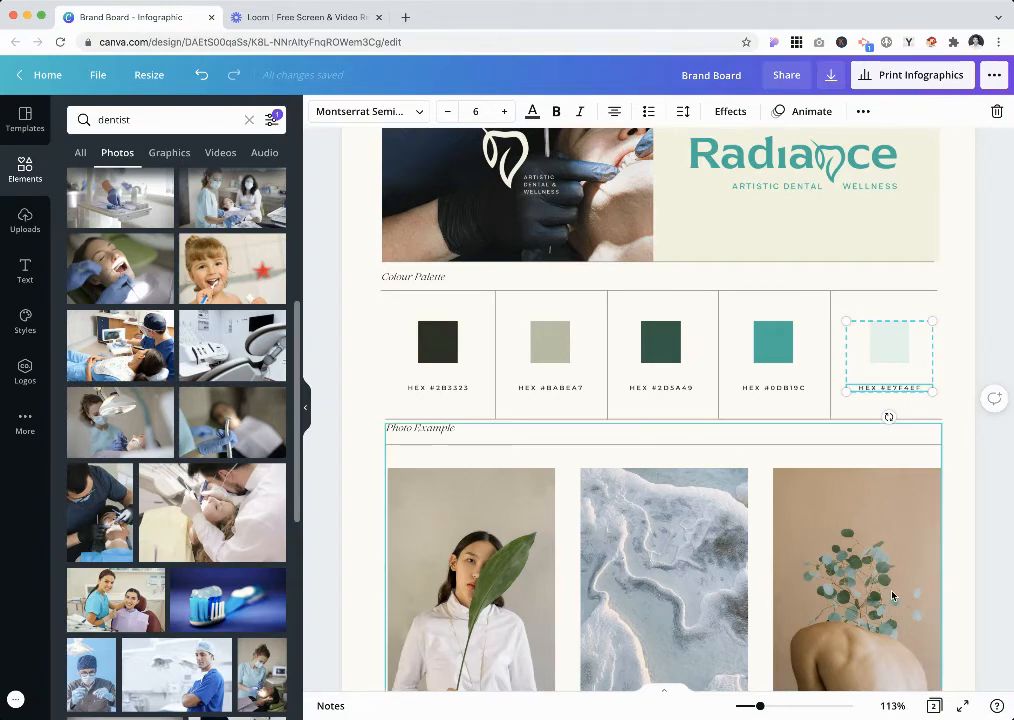
- Replace the HOLISTIC photo example with the free image of a white-coated dentist treating a reclining woman
left_click(803, 577)
scroll(573, 265, "down", 3)
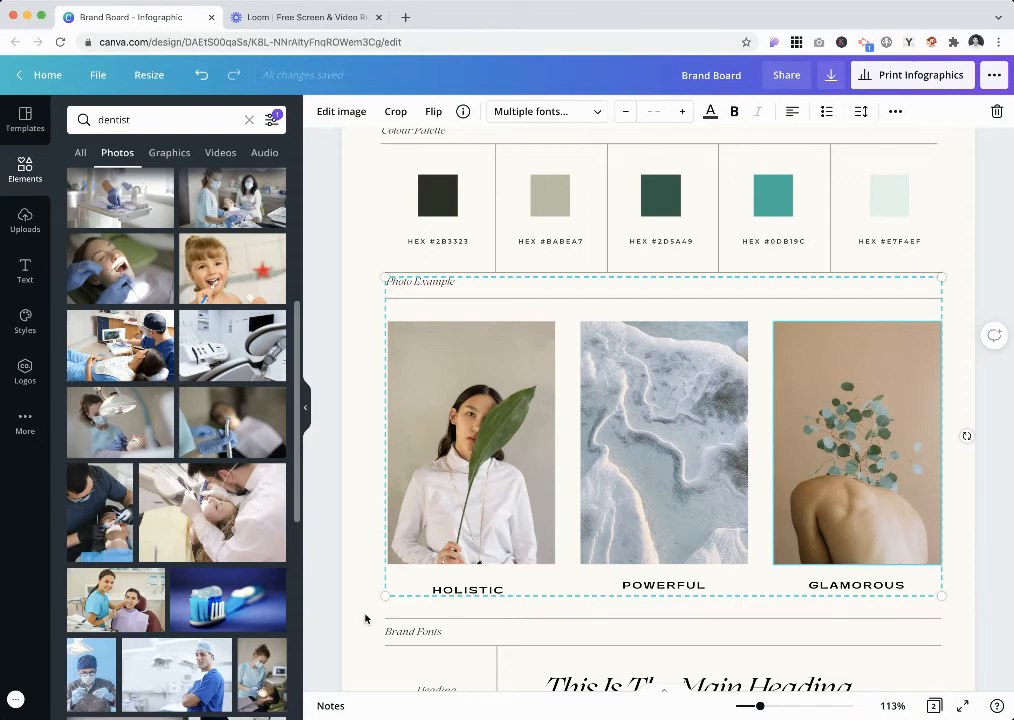
left_click_drag(198, 520, 400, 380)
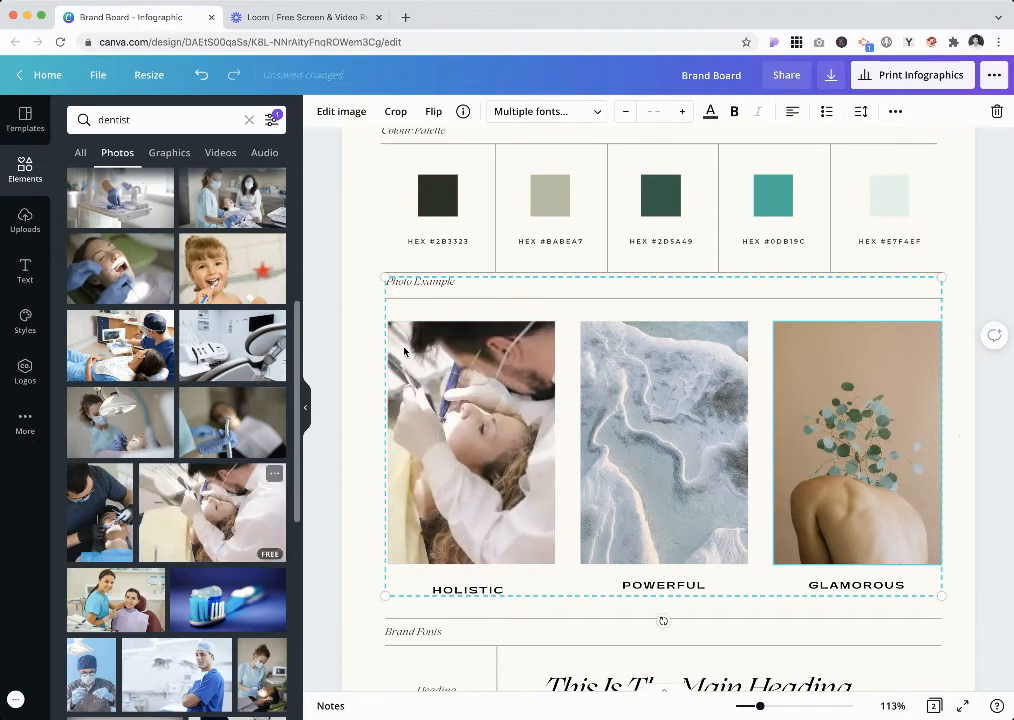
scroll(344, 451, "down", 1)
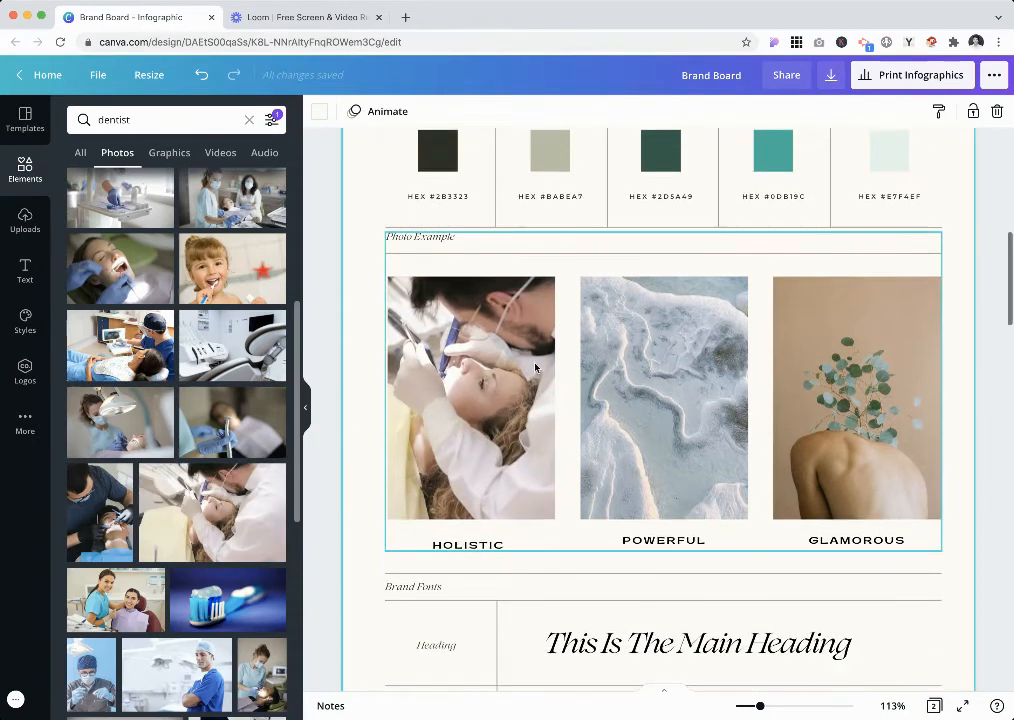
- Replace the POWERFUL photo example with the image of a grey and white dental chair on a wooden floor
scroll(131, 496, "down", 3)
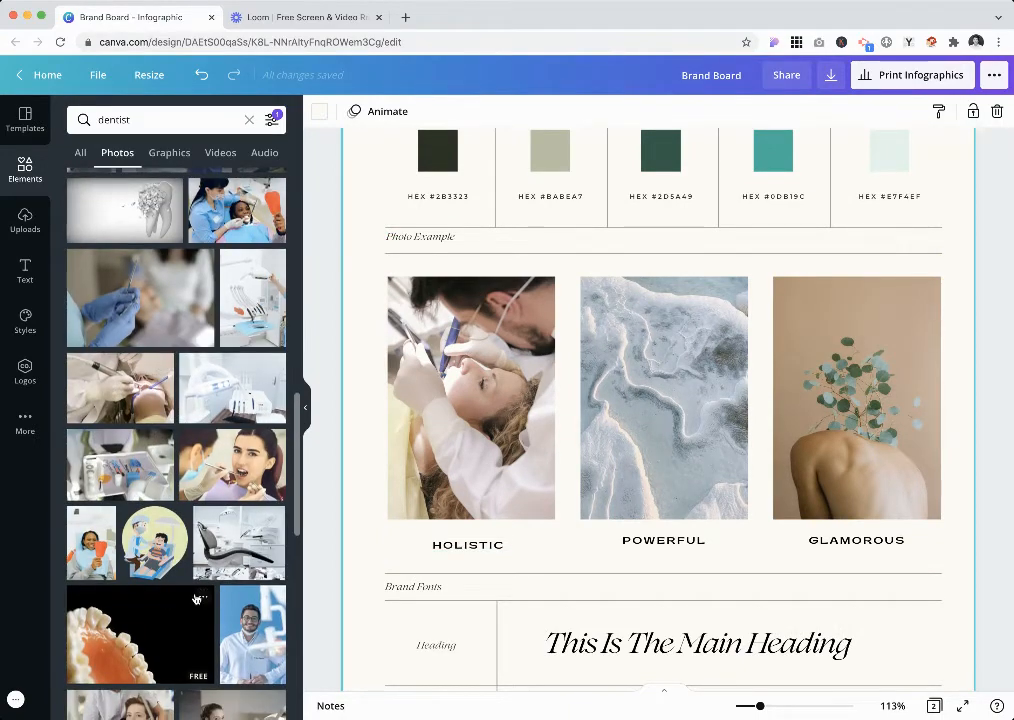
scroll(110, 390, "down", 3)
left_click_drag(222, 620, 664, 400)
- Search the photo library for "green" in place of the dentist search
scroll(82, 598, "up", 10)
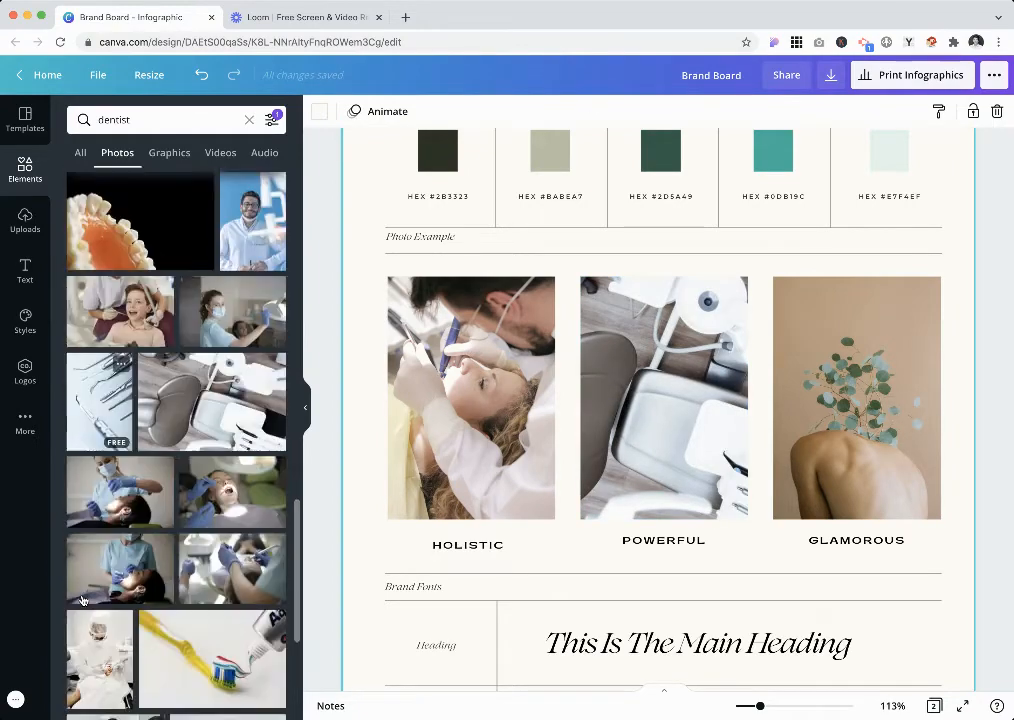
left_click(84, 120)
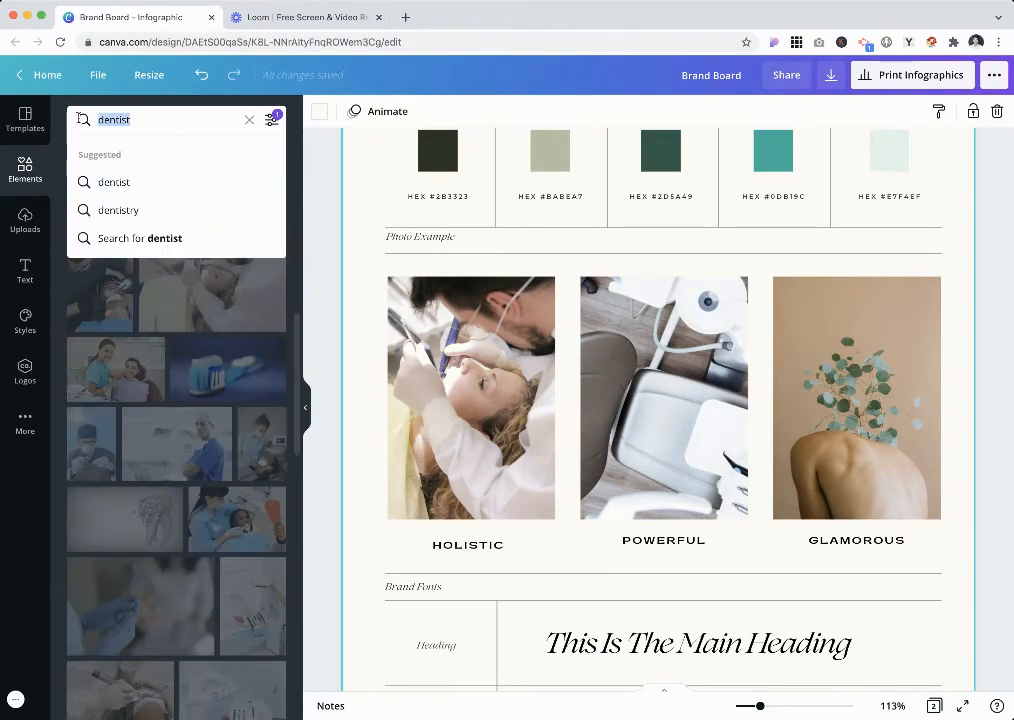
type("green")
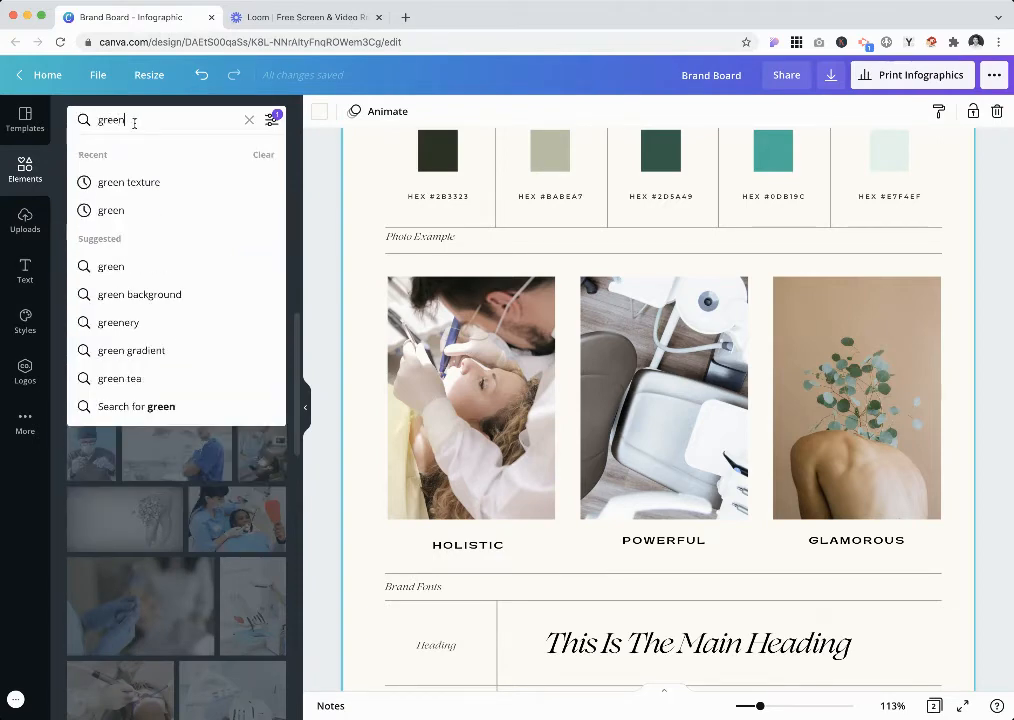
key("Return")
- Search the photo library for "sustainable" to find an image for the third photo example
left_click(130, 119)
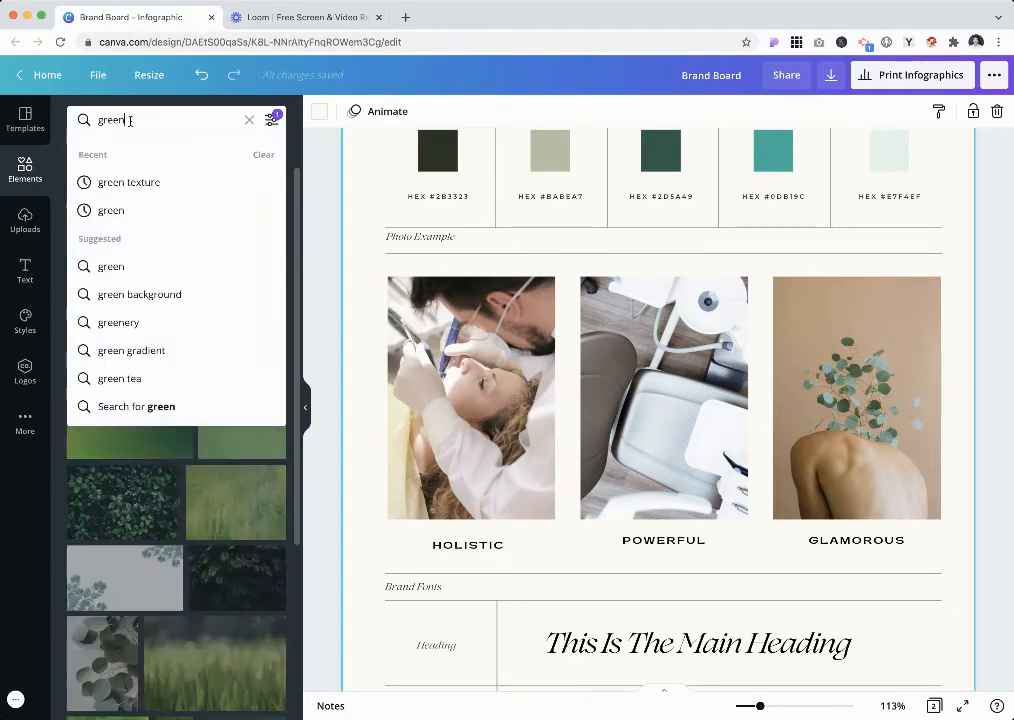
left_click_drag(129, 119, 83, 117)
type("s")
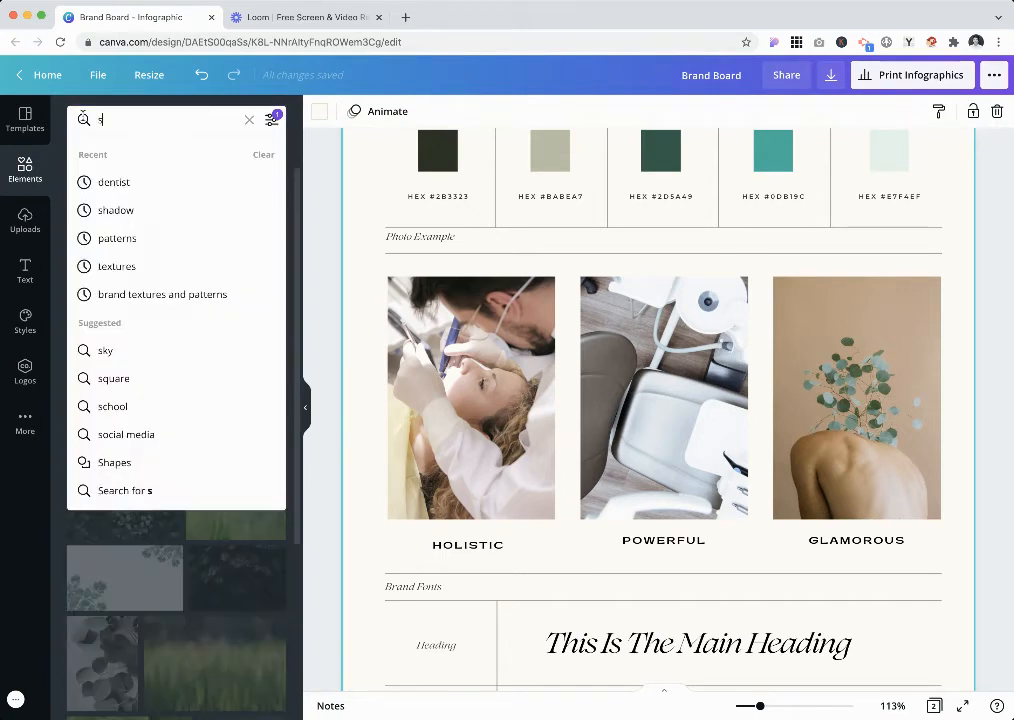
type("ustai")
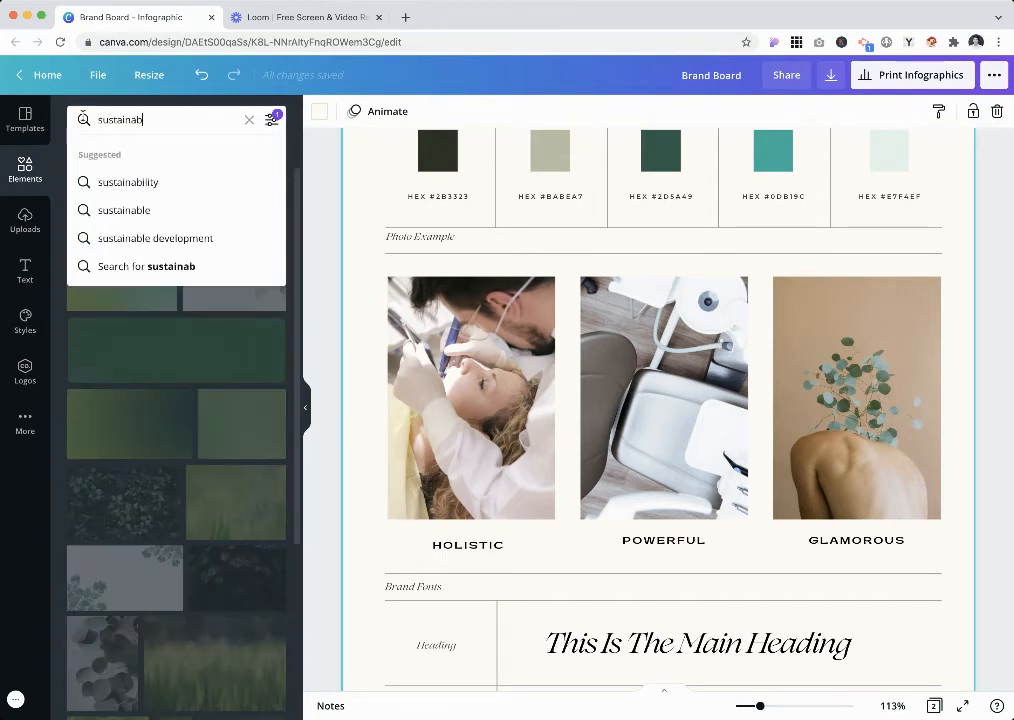
type("nab")
left_click(118, 210)
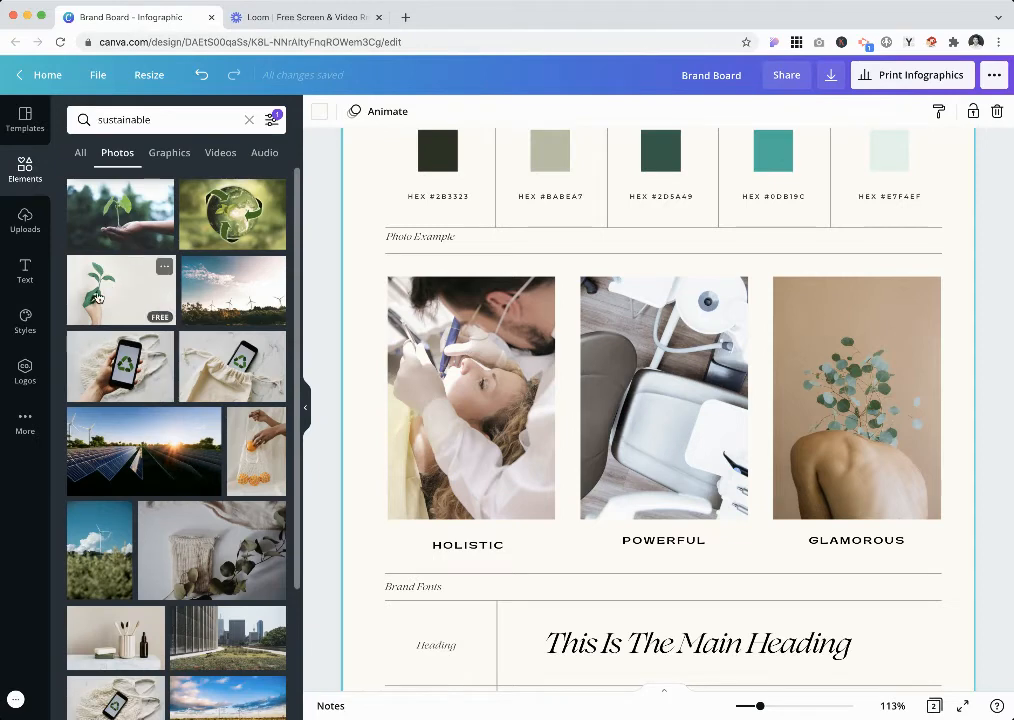
- Replace the GLAMOROUS photo example with the free image of a green-painted hand holding a leafy sprig, and reposition it within the frame
left_click_drag(129, 295, 898, 393)
double_click(814, 394)
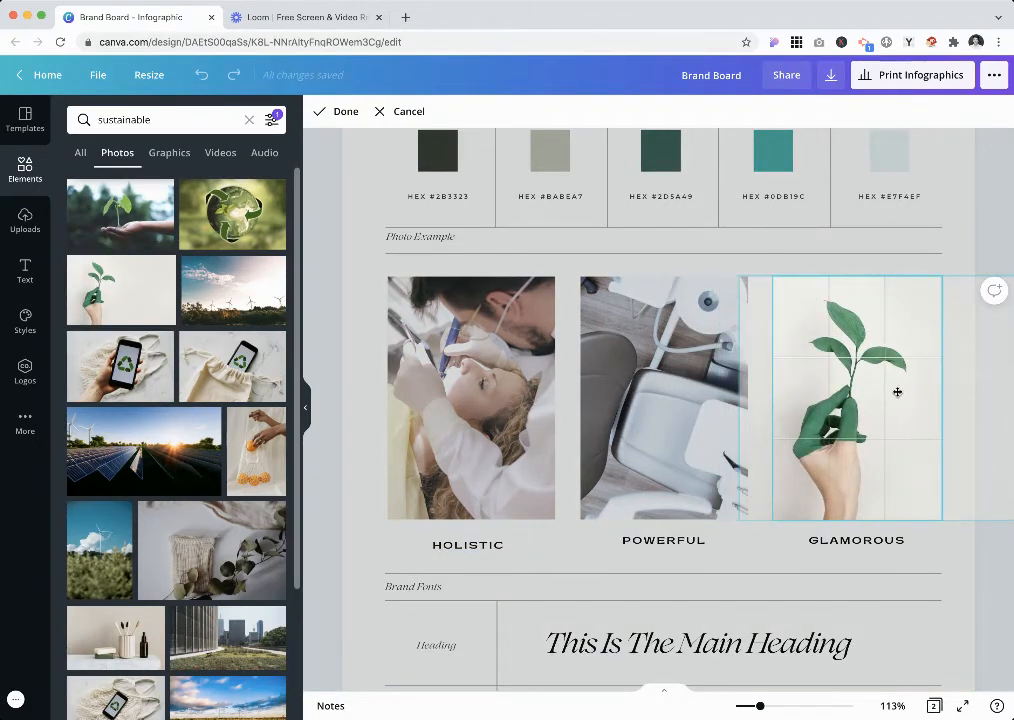
left_click(951, 564)
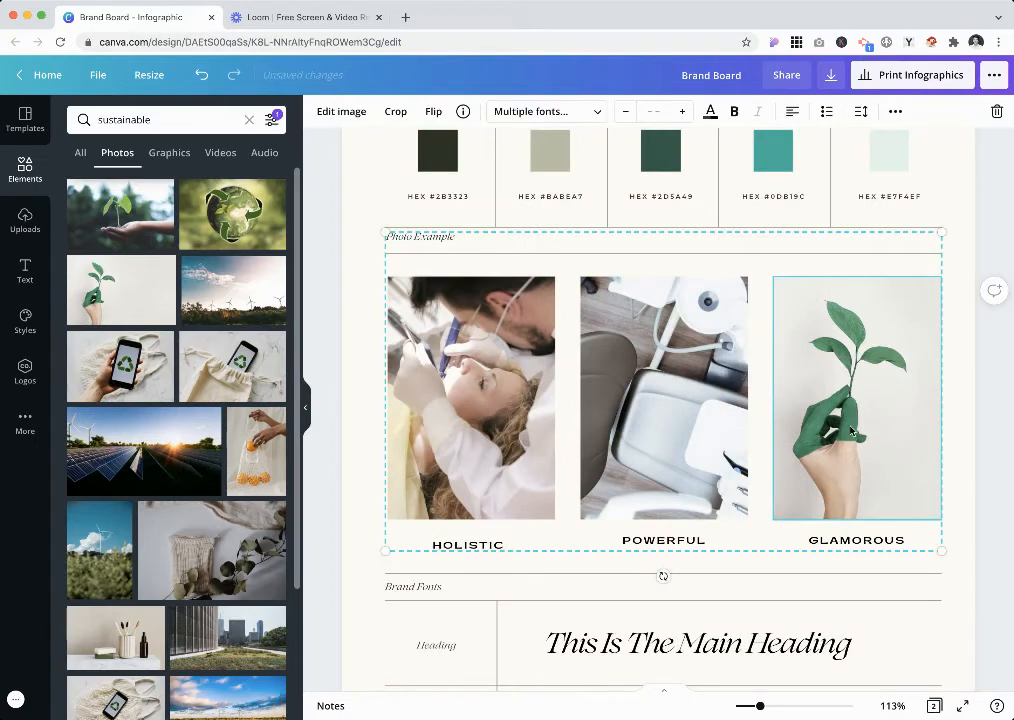
double_click(851, 430)
- Change the GLAMOROUS caption under the third photo to SUSTAINABLE
left_click(138, 120)
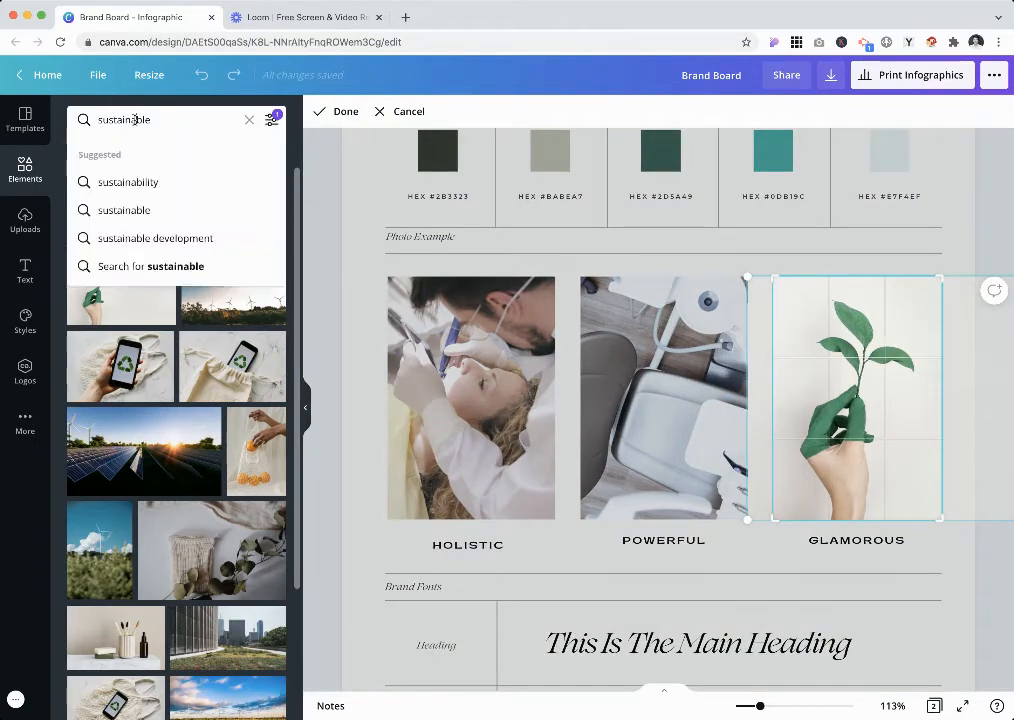
double_click(135, 120)
left_click(860, 544)
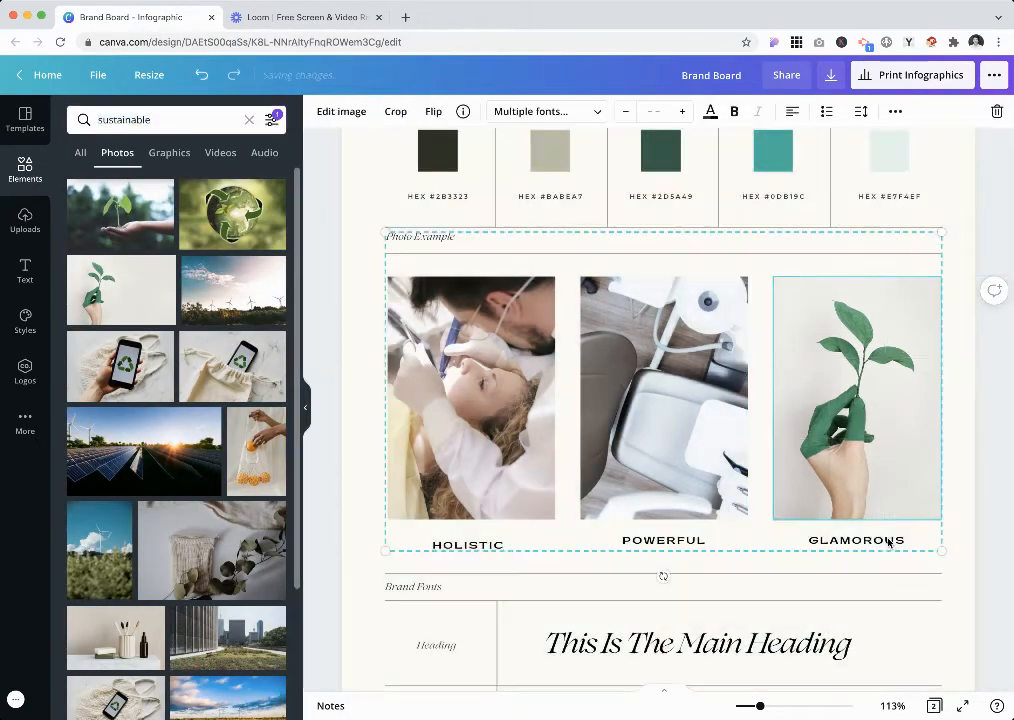
double_click(874, 538)
type("SUSTAINABLE")
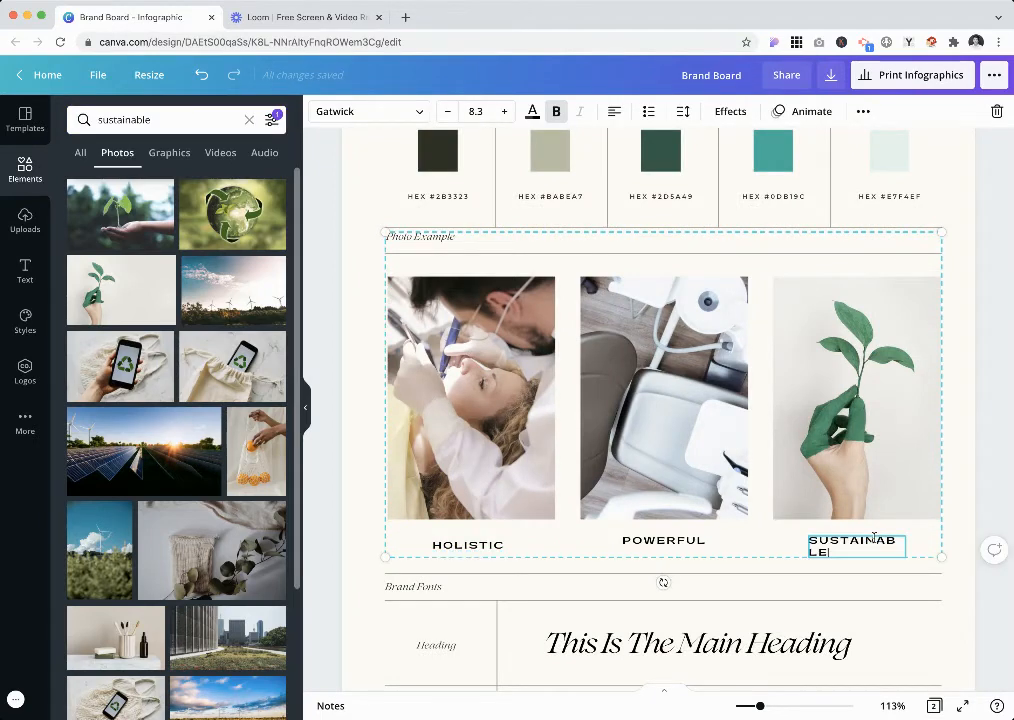
- Ungroup the Photo Example section, and widen the SUSTAINABLE caption to fit one line with centred text
left_click(863, 111)
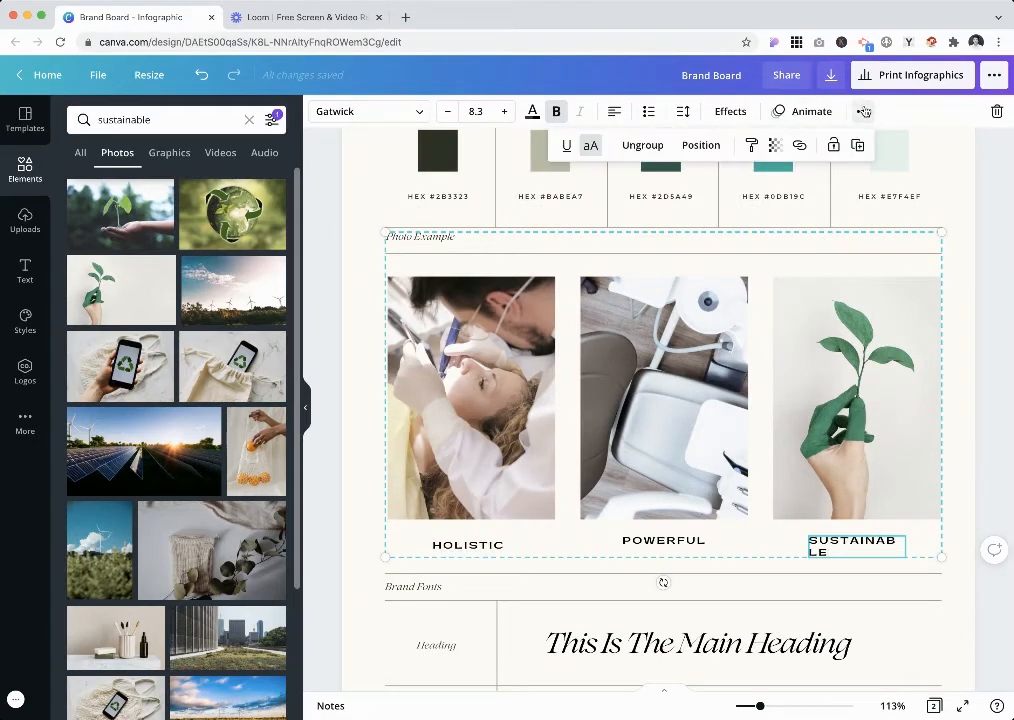
left_click(643, 145)
left_click(967, 654)
left_click(843, 538)
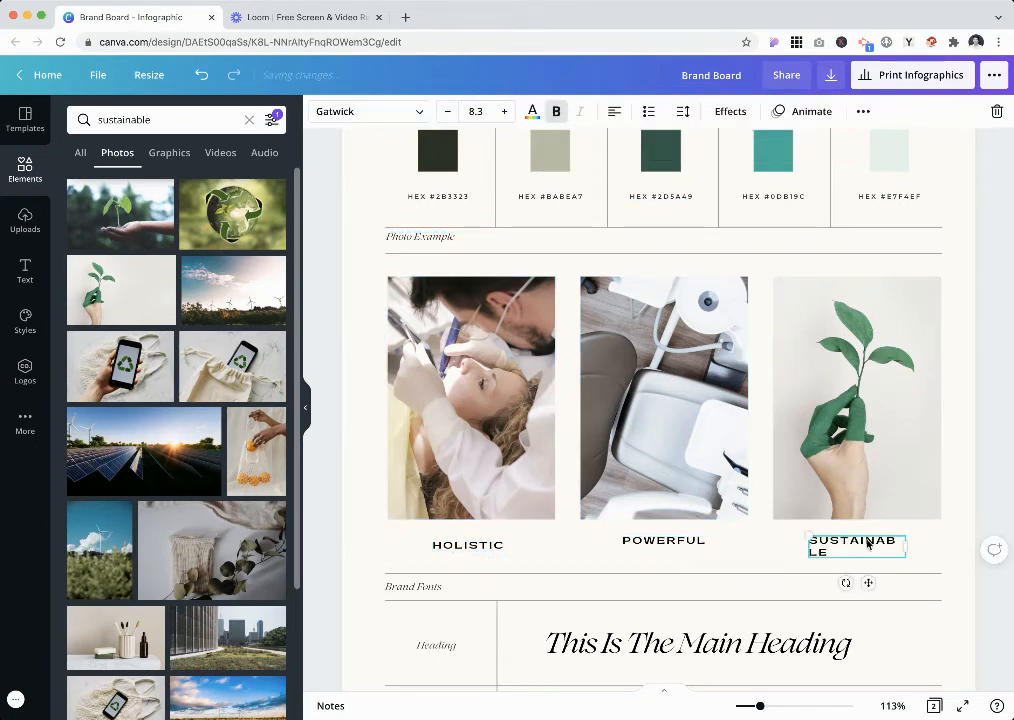
left_click_drag(916, 543, 920, 545)
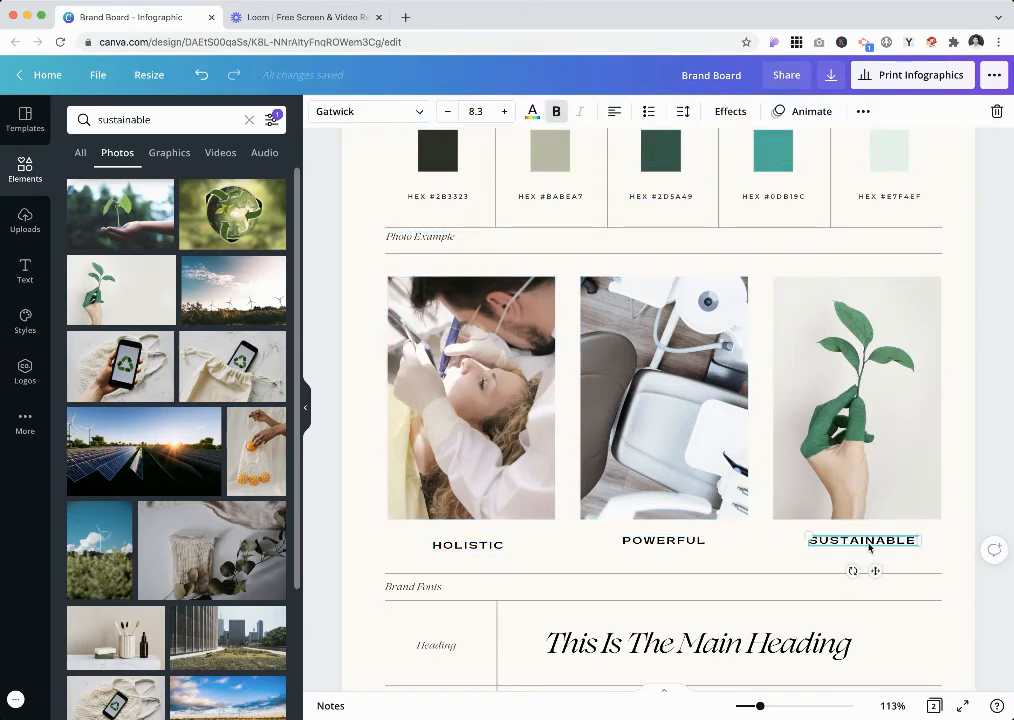
left_click(614, 111)
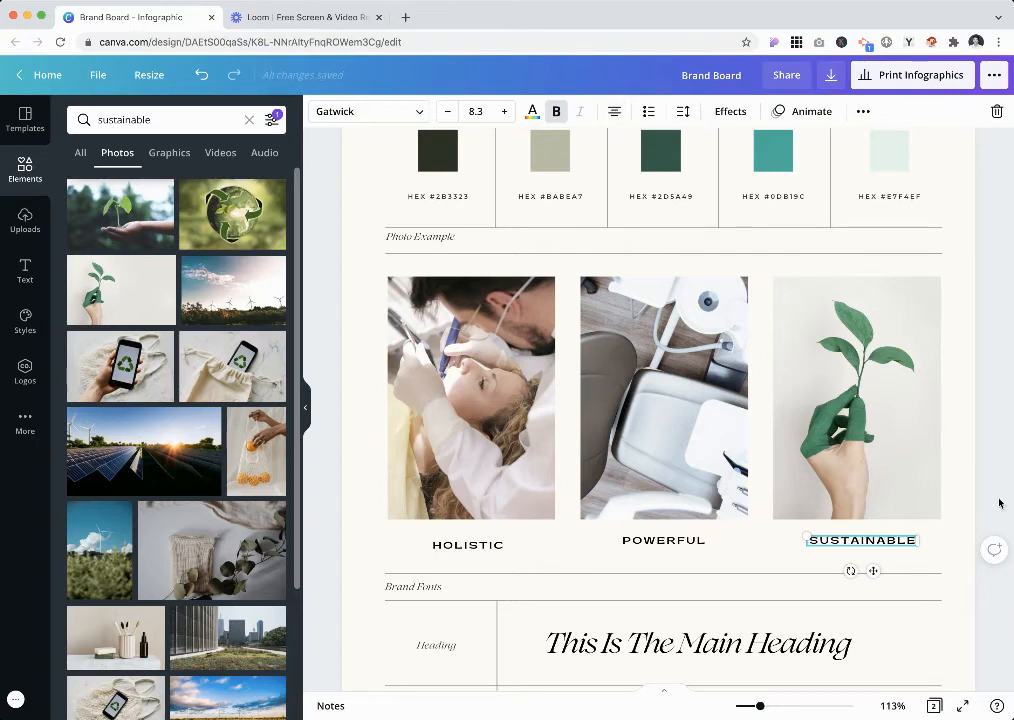
left_click(528, 559)
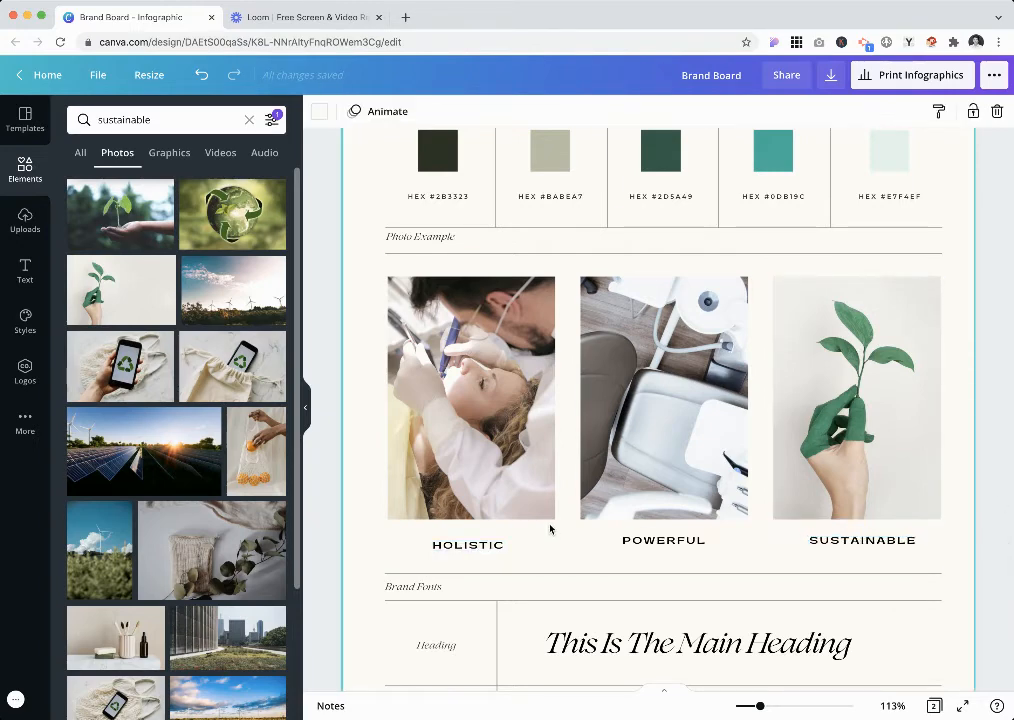
- Replace the POWERFUL photo with the image of wooden toothbrushes and soap bars, and enlarge it slightly within the frame
left_click_drag(115, 637, 683, 384)
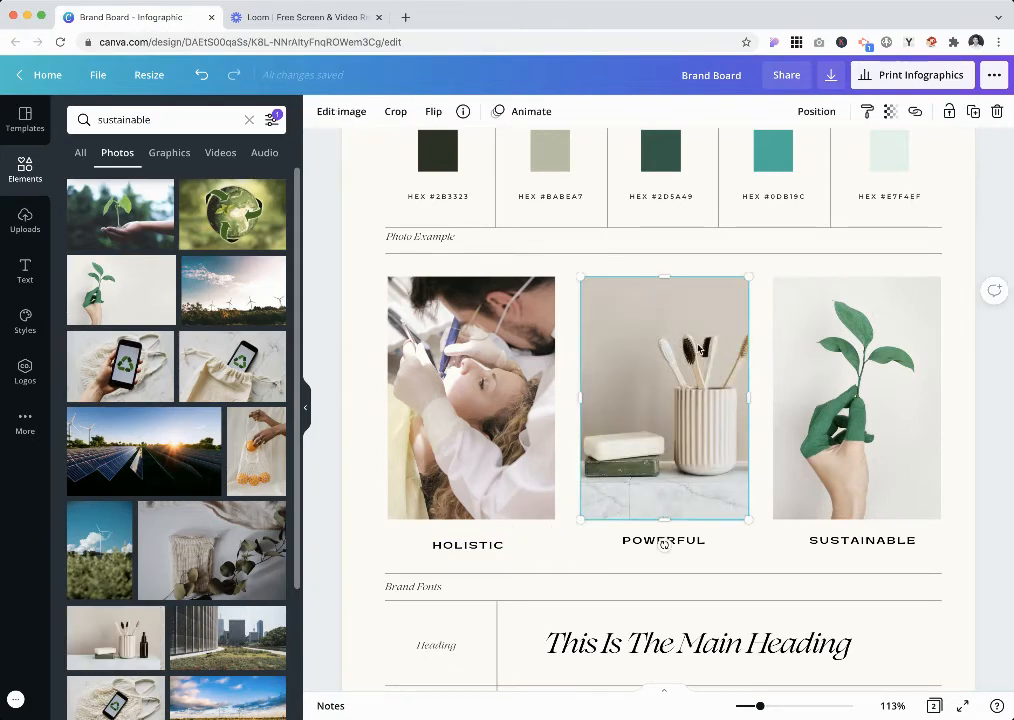
double_click(734, 304)
left_click_drag(843, 282, 869, 263)
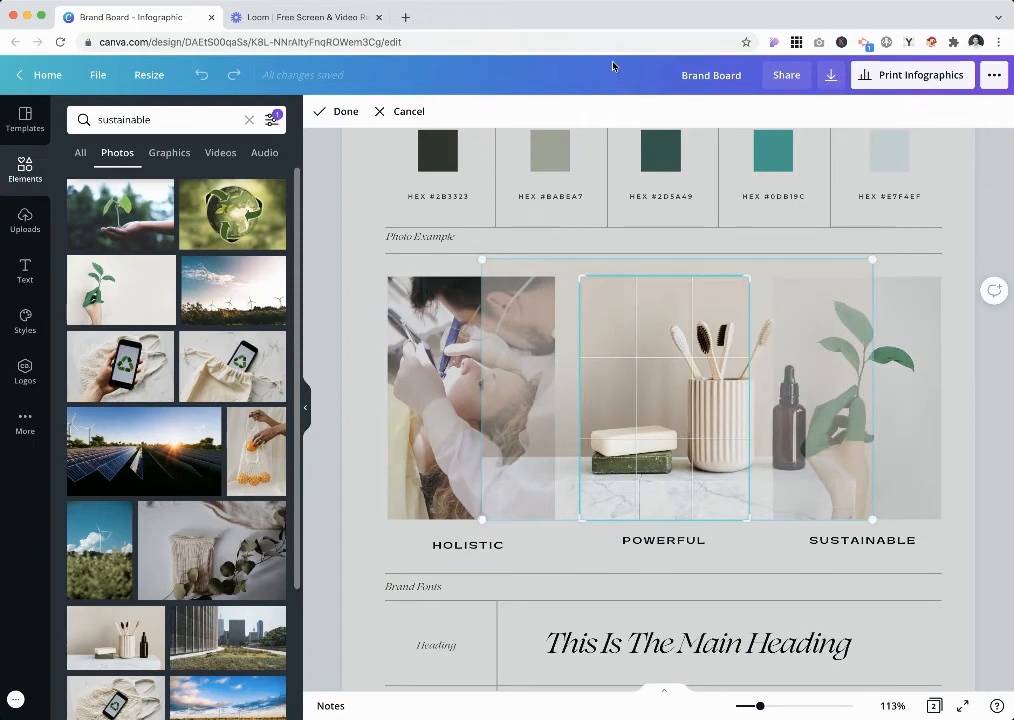
- Change the POWERFUL caption under the middle photo to ORGANIC and centre its text
left_click(663, 541)
double_click(668, 541)
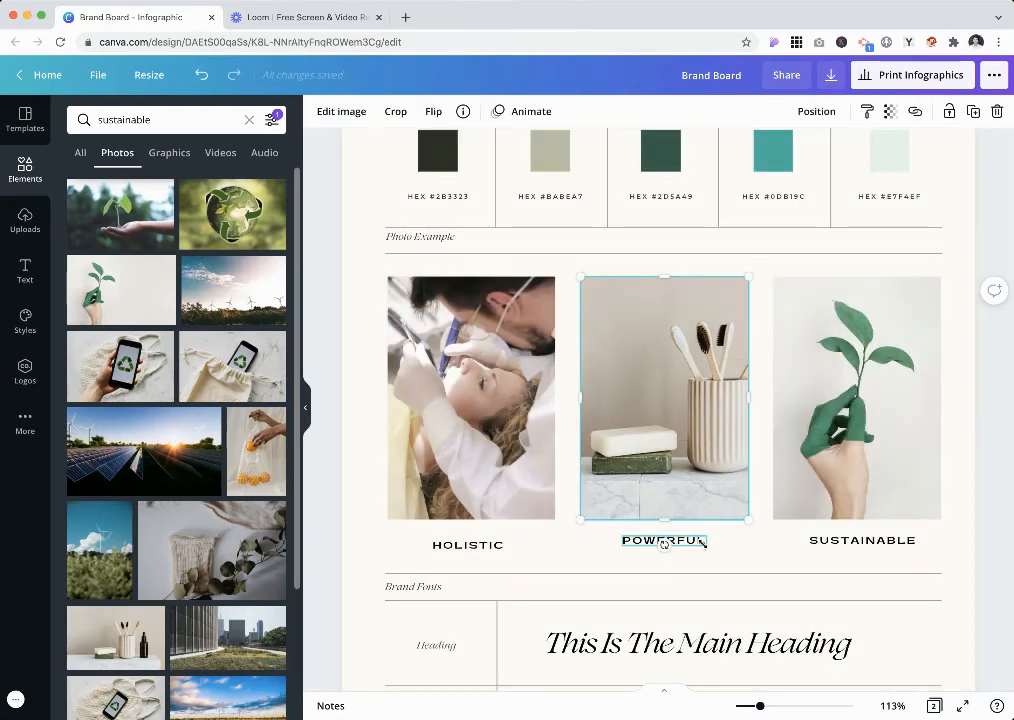
type("ORGANIC")
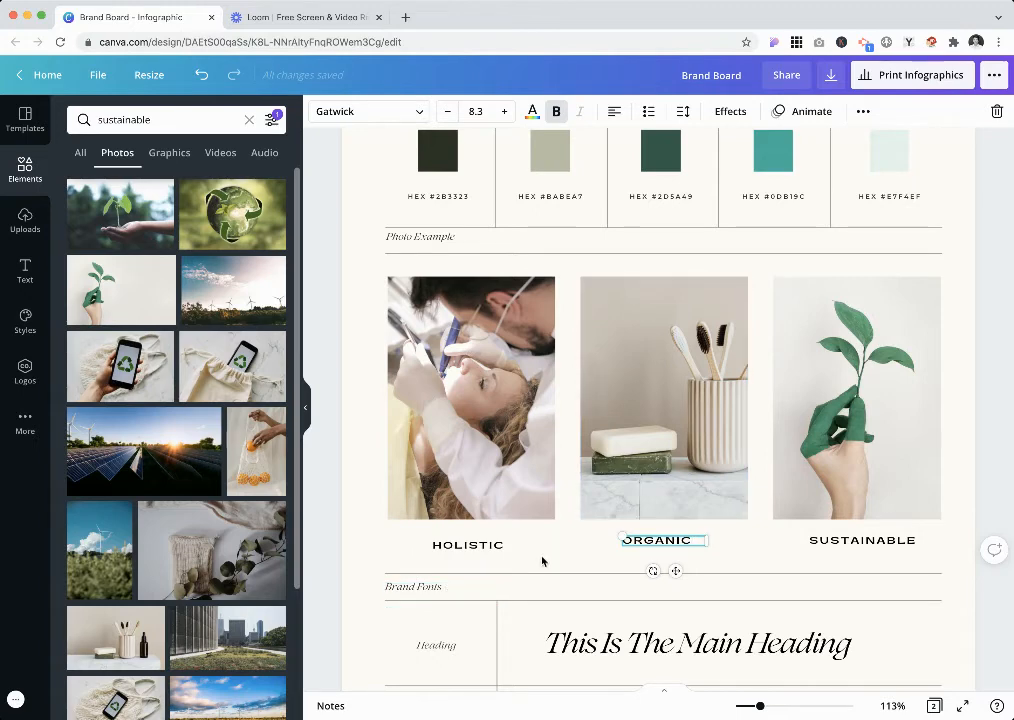
left_click(671, 551)
left_click(669, 544)
- Nudge the Photo Example section title slightly down between its dividing lines
left_click(470, 545)
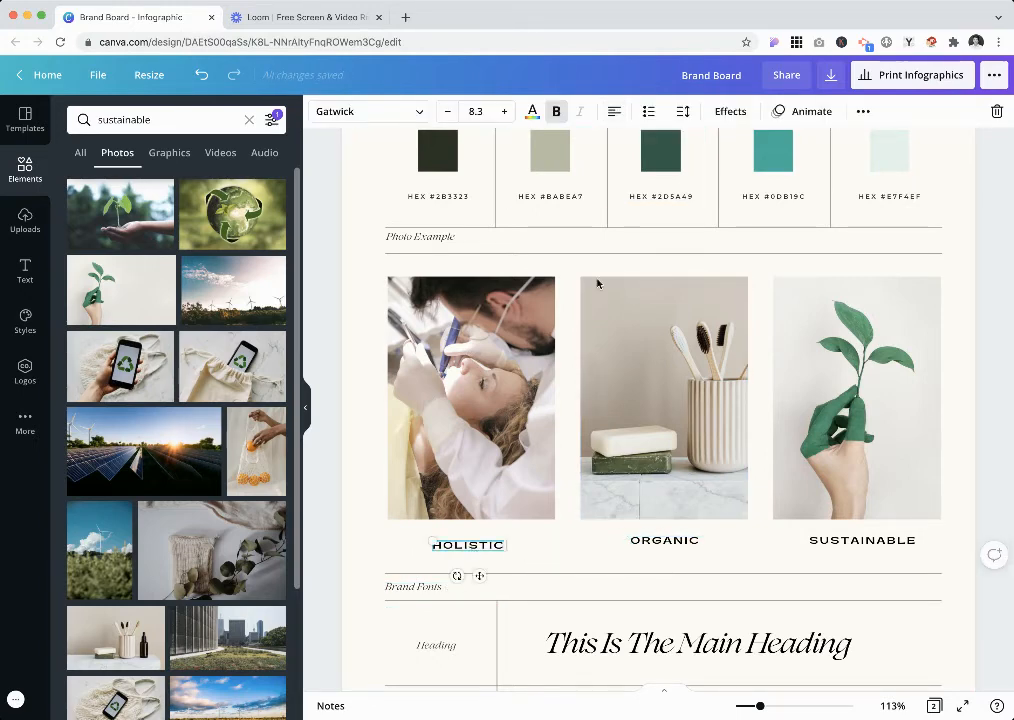
left_click(541, 572)
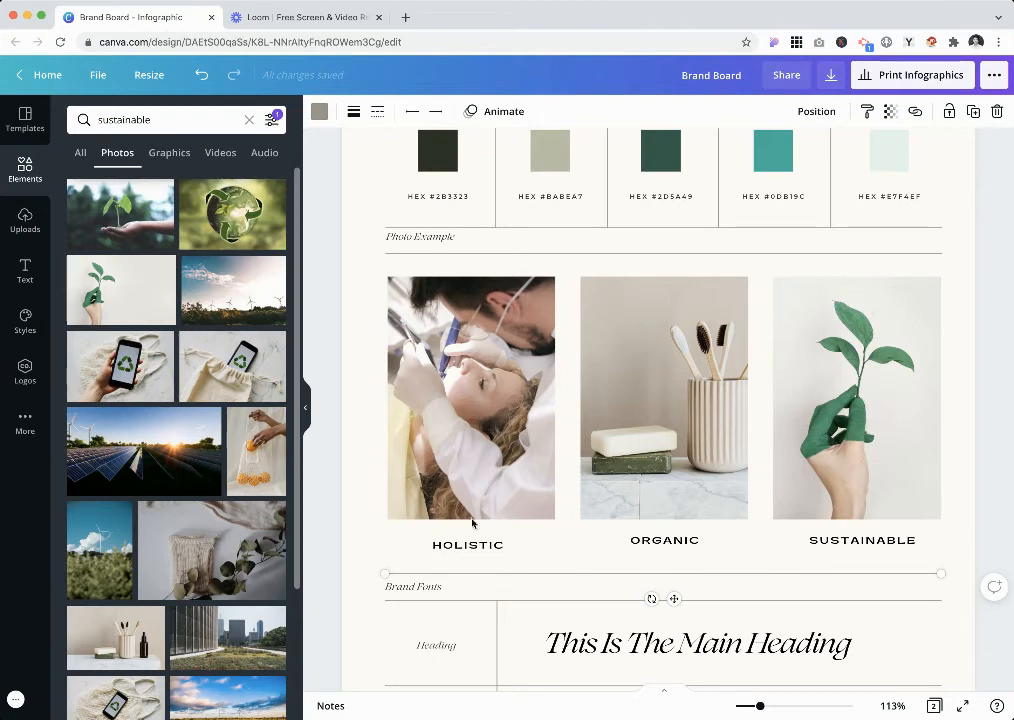
left_click(453, 238)
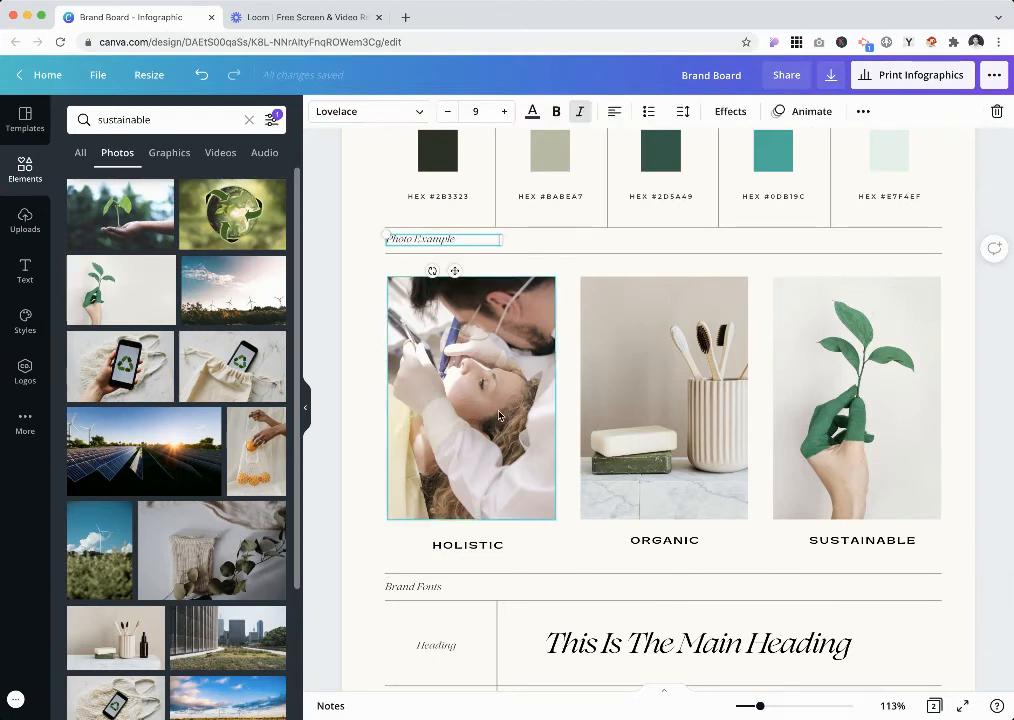
- Set the font of the paragraph sample in the Brand Fonts section to Raleway
scroll(470, 300, "down", 3)
left_click(389, 322)
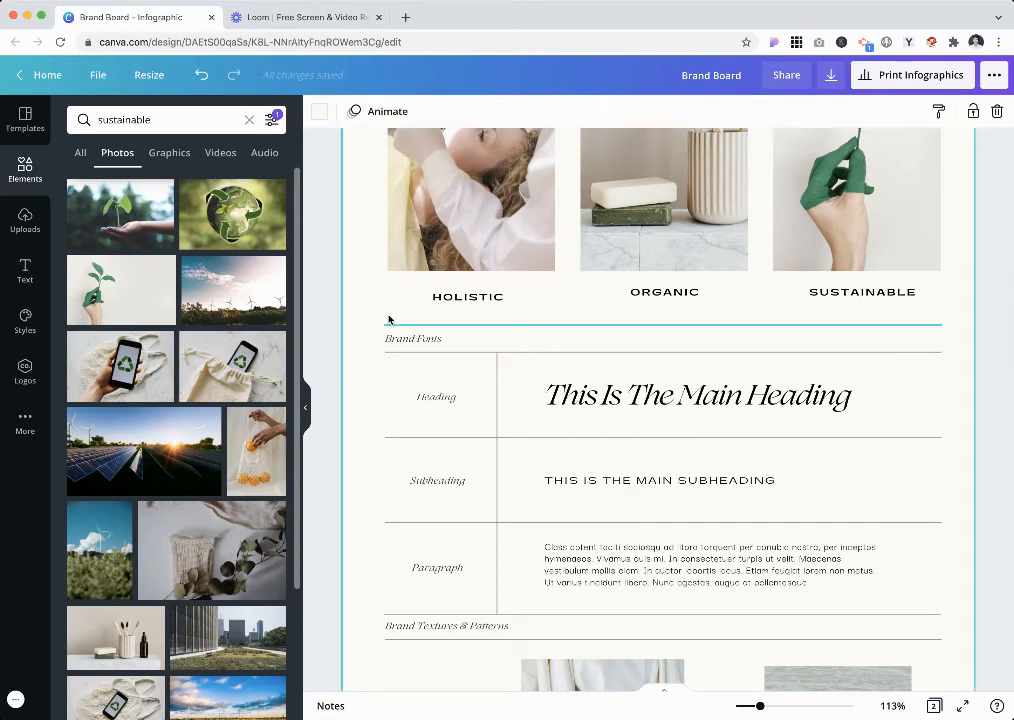
left_click(625, 392)
left_click(389, 106)
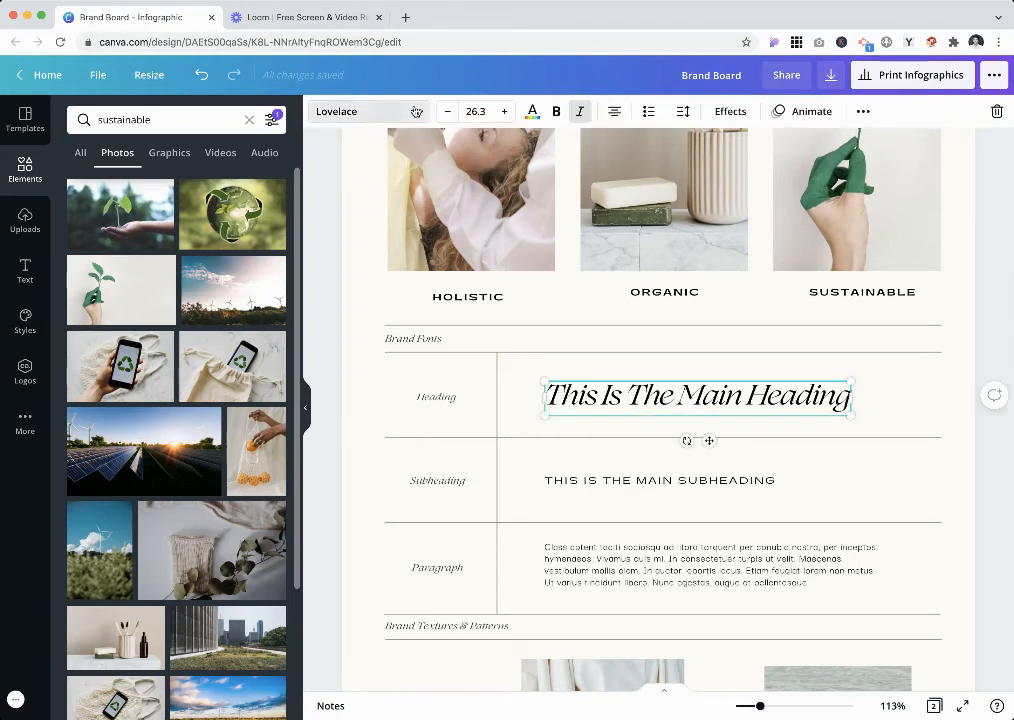
type("ral")
left_click(700, 565)
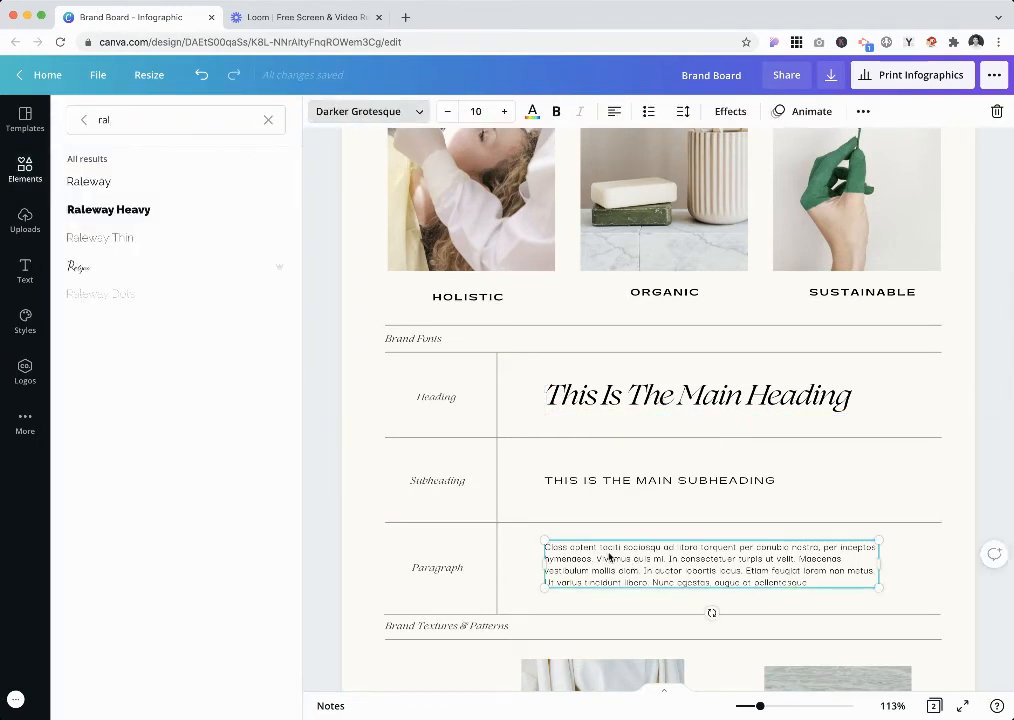
left_click(110, 181)
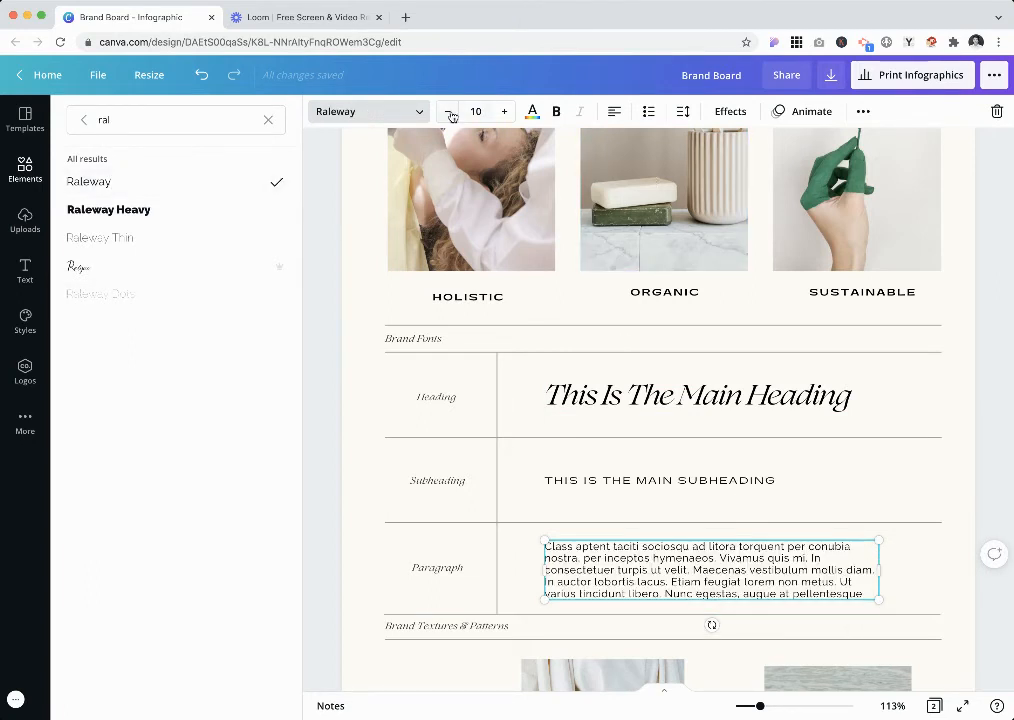
- Set the paragraph sample to size 9, letter spacing 20 and line spacing 1.38, with a slightly narrower text box
left_click(681, 112)
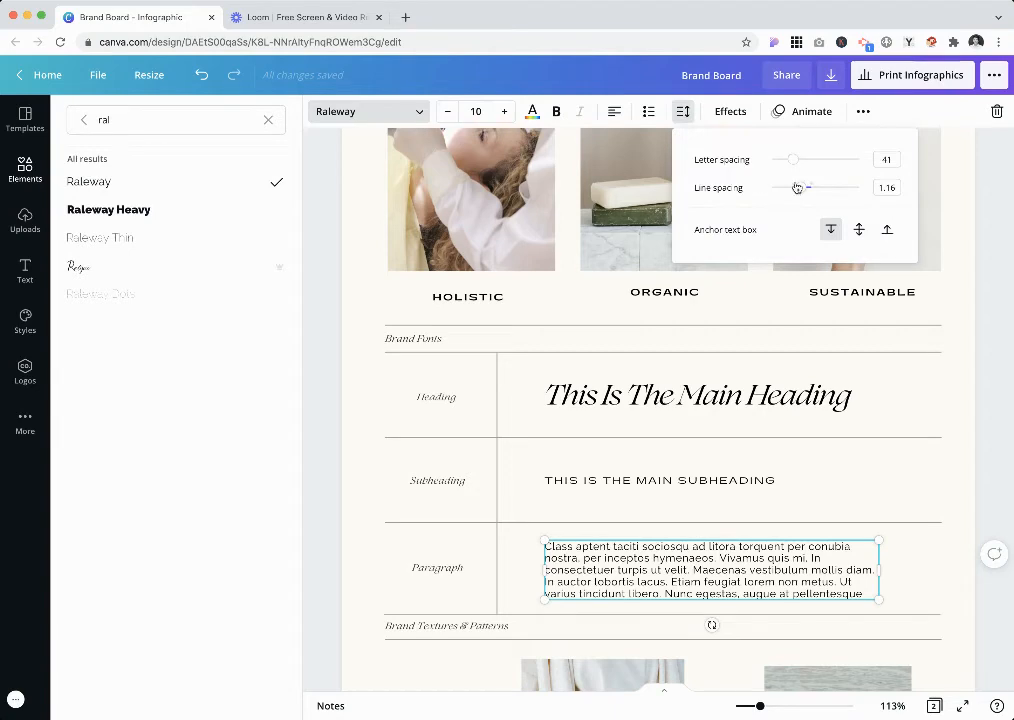
mouse_move(795, 184)
left_mouse_down()
mouse_move(803, 188)
mouse_move(791, 159)
left_mouse_up()
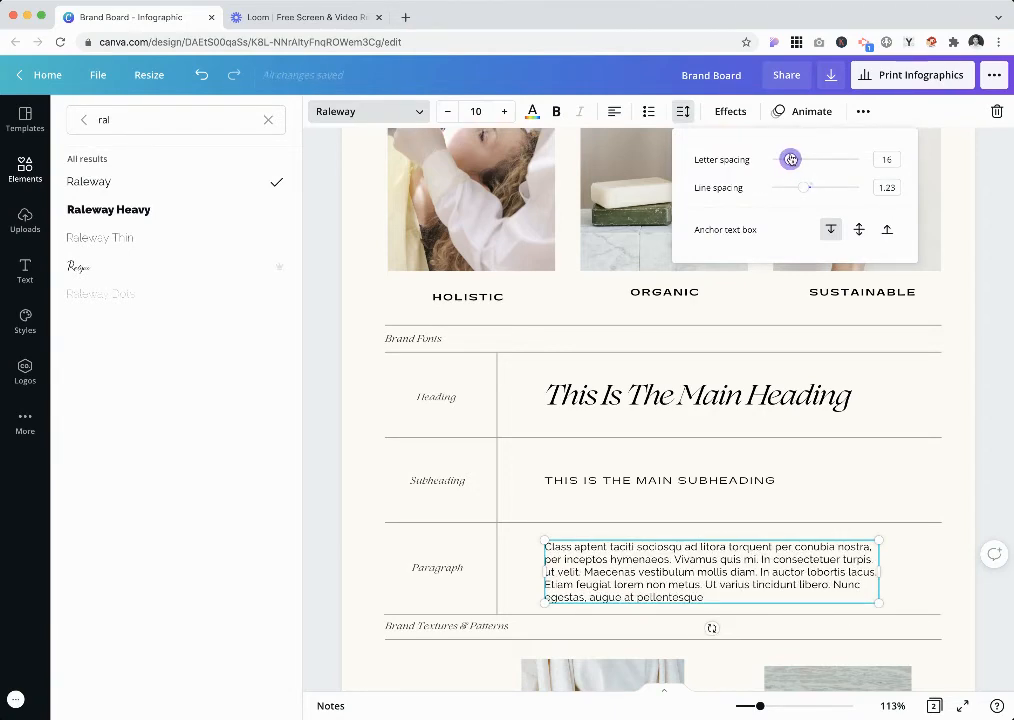
left_click(447, 112)
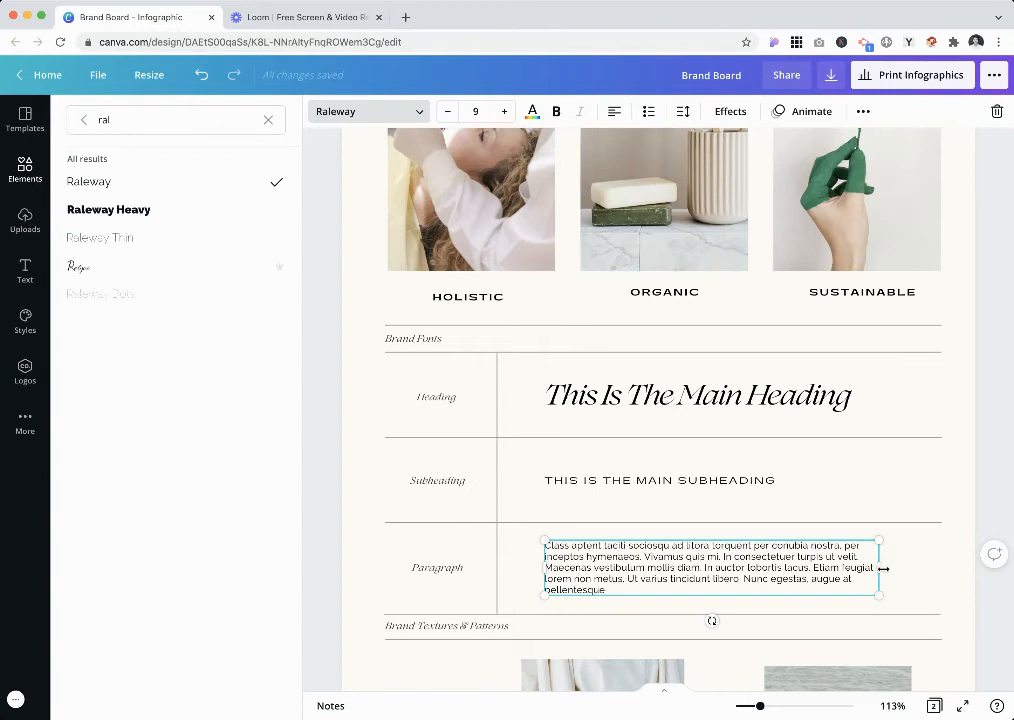
left_click_drag(883, 568, 862, 568)
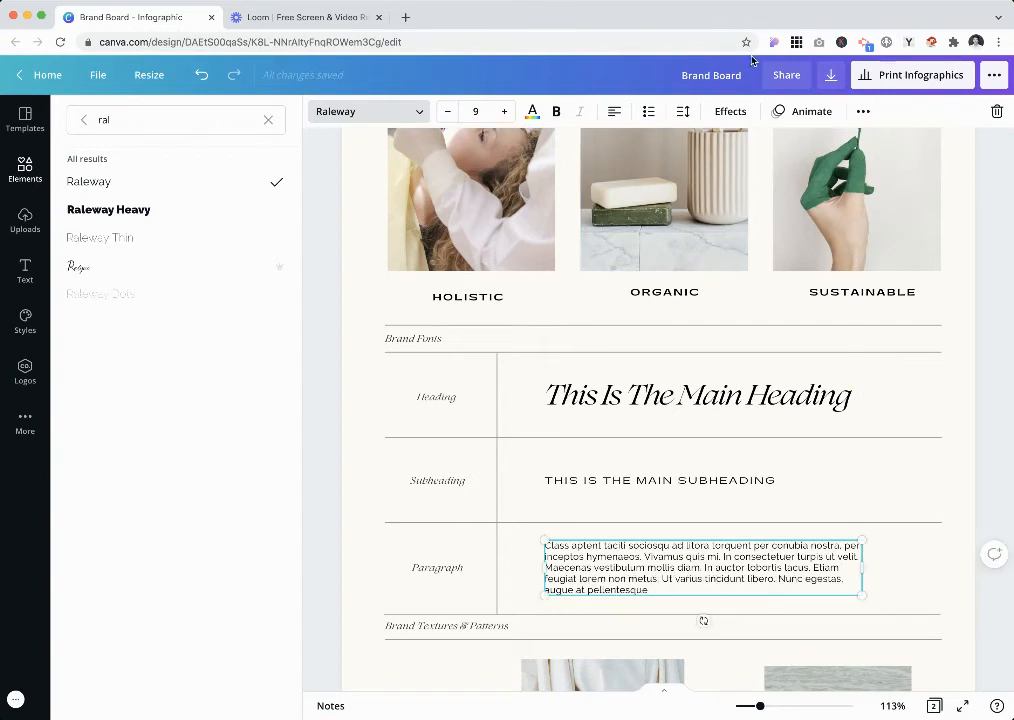
left_click(683, 111)
left_click_drag(801, 188, 810, 190)
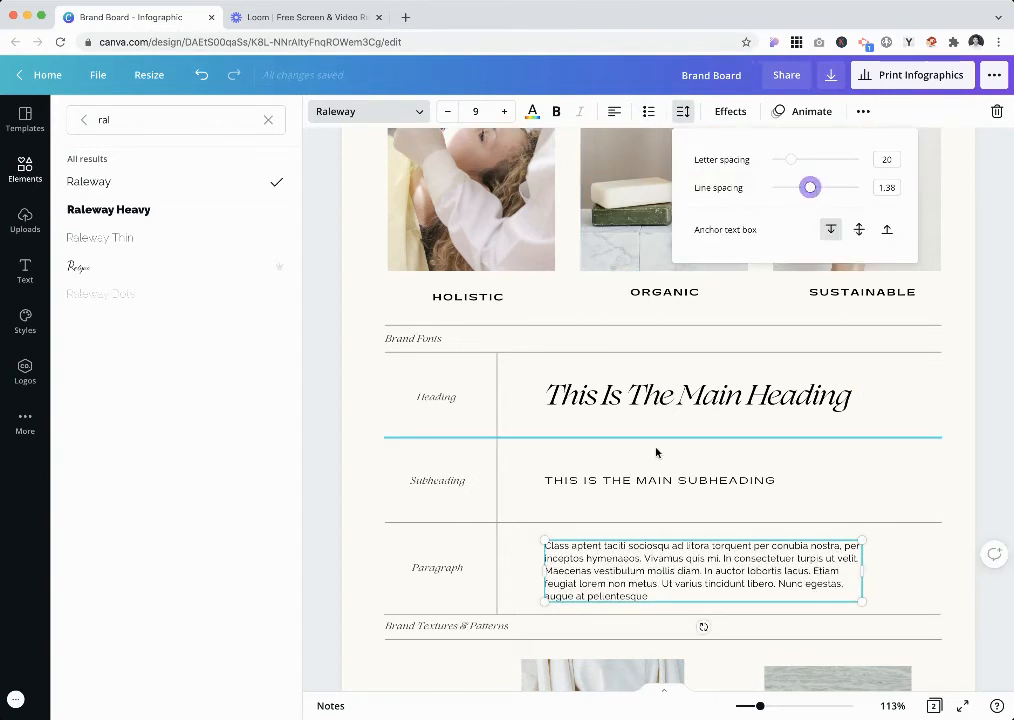
- Set the font of the subheading sample in the Brand Fonts section to Raleway Heavy
double_click(613, 480)
left_click(90, 182)
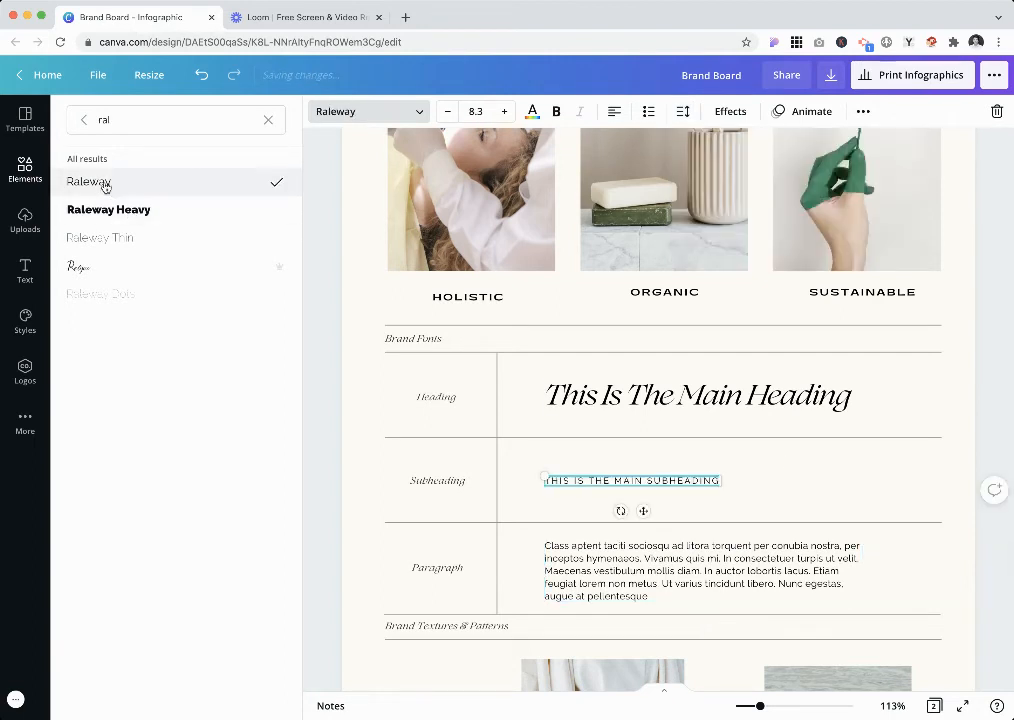
left_click(163, 212)
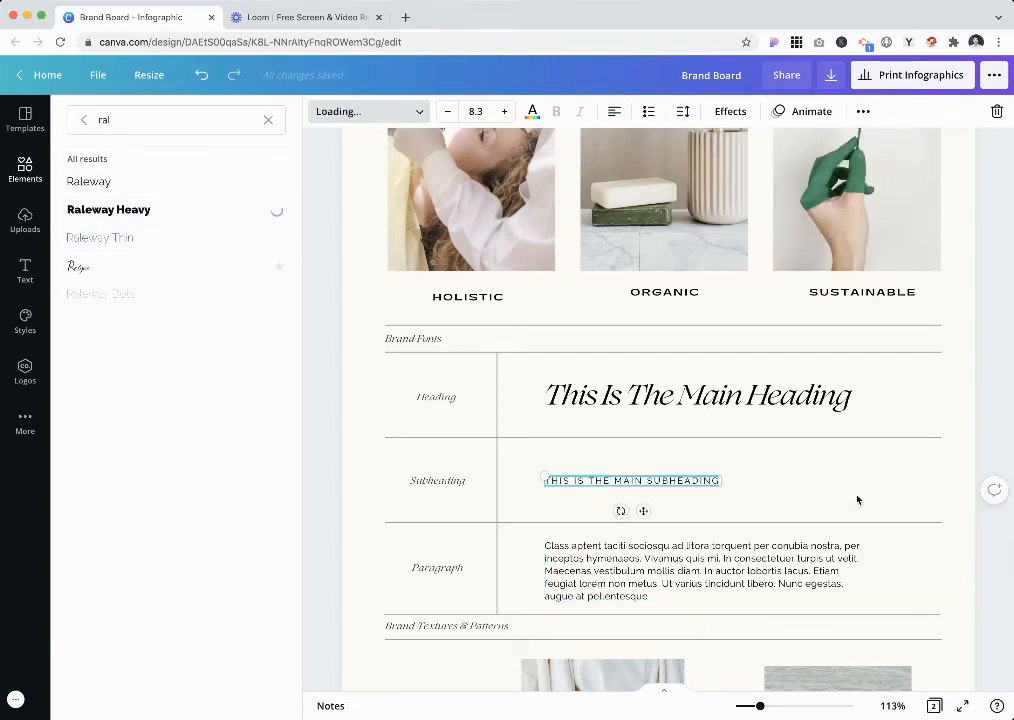
- Change the subheading sample's font to regular Raleway in bold and enlarge it to size 10.3
left_click(152, 178)
left_click(560, 117)
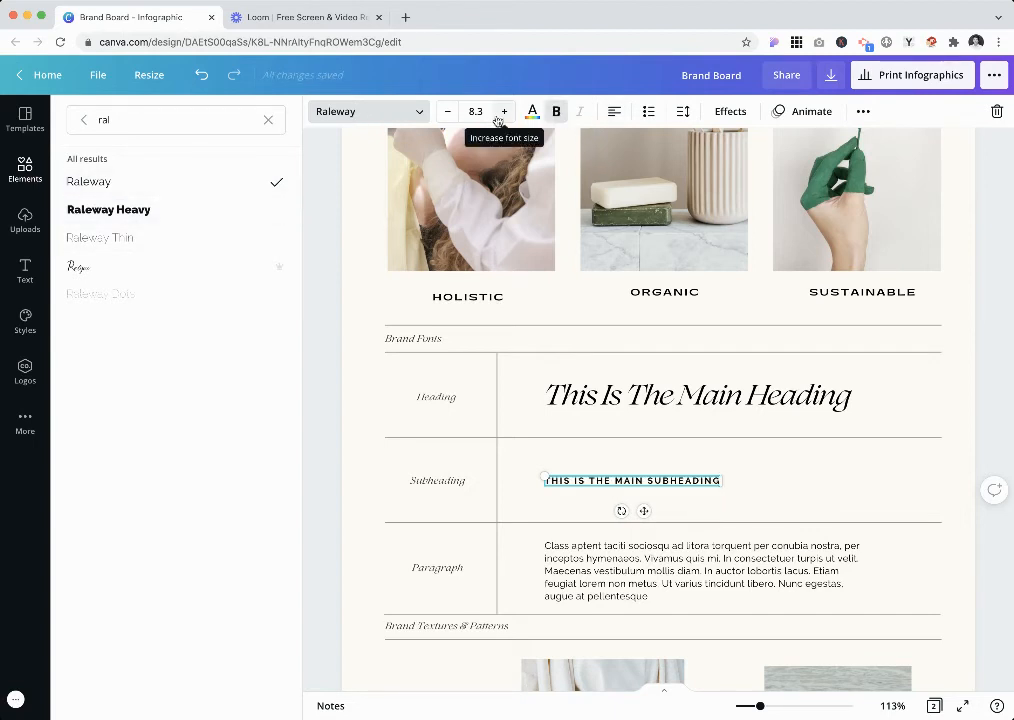
left_click(504, 112)
left_click(505, 113)
- Set the font of the main heading sample in the Brand Fonts section to Playfair Display
left_click(785, 420)
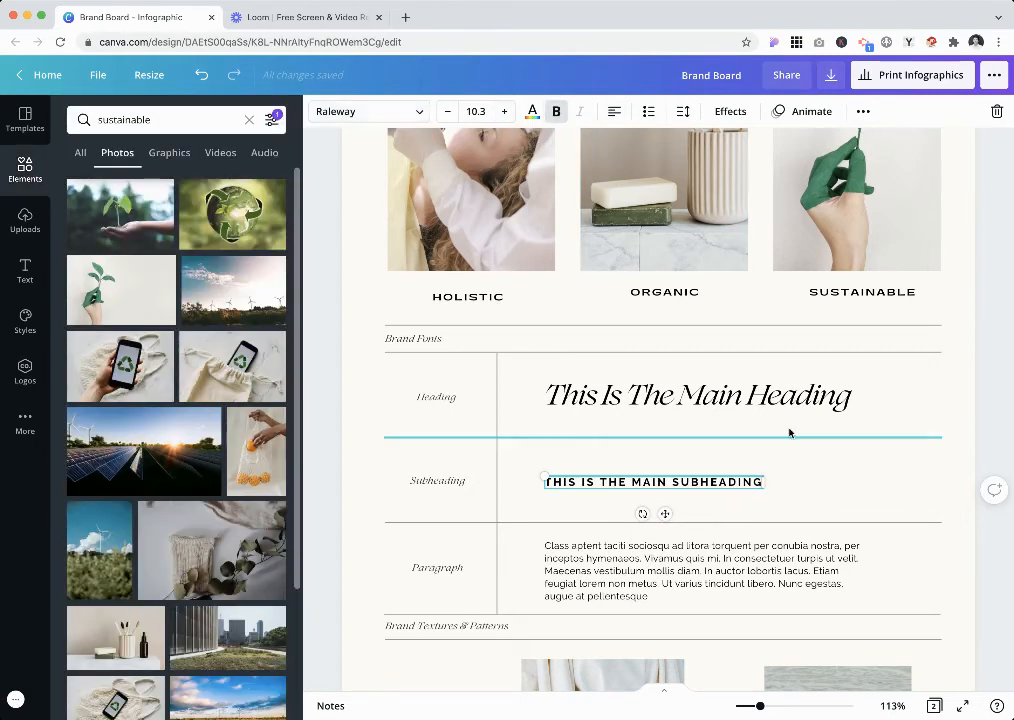
left_click(408, 112)
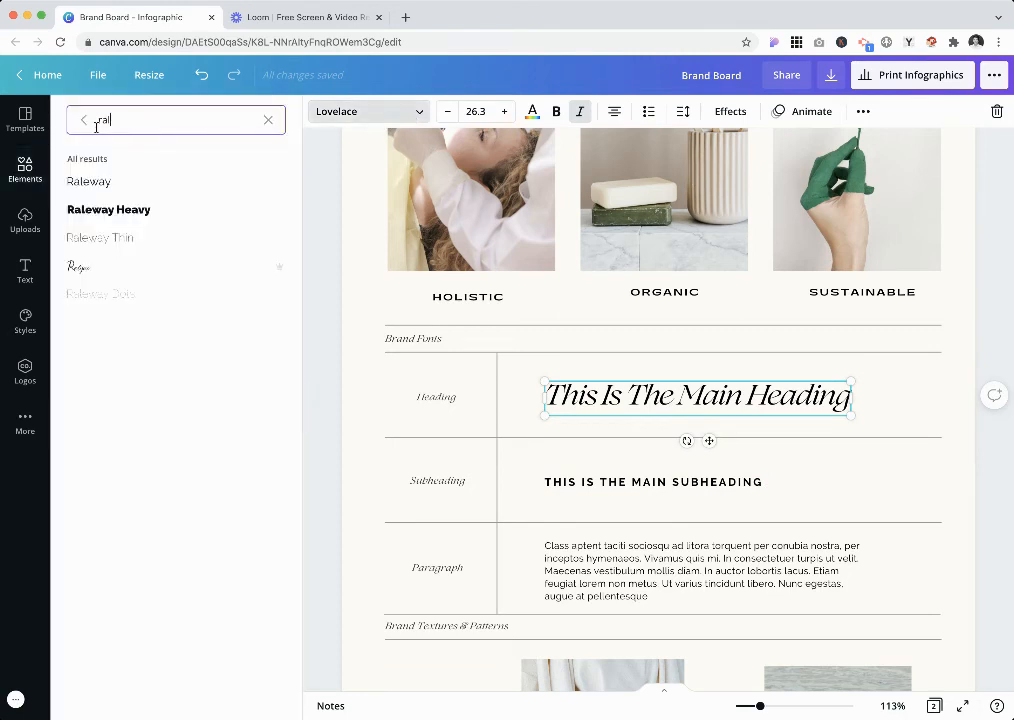
type("g")
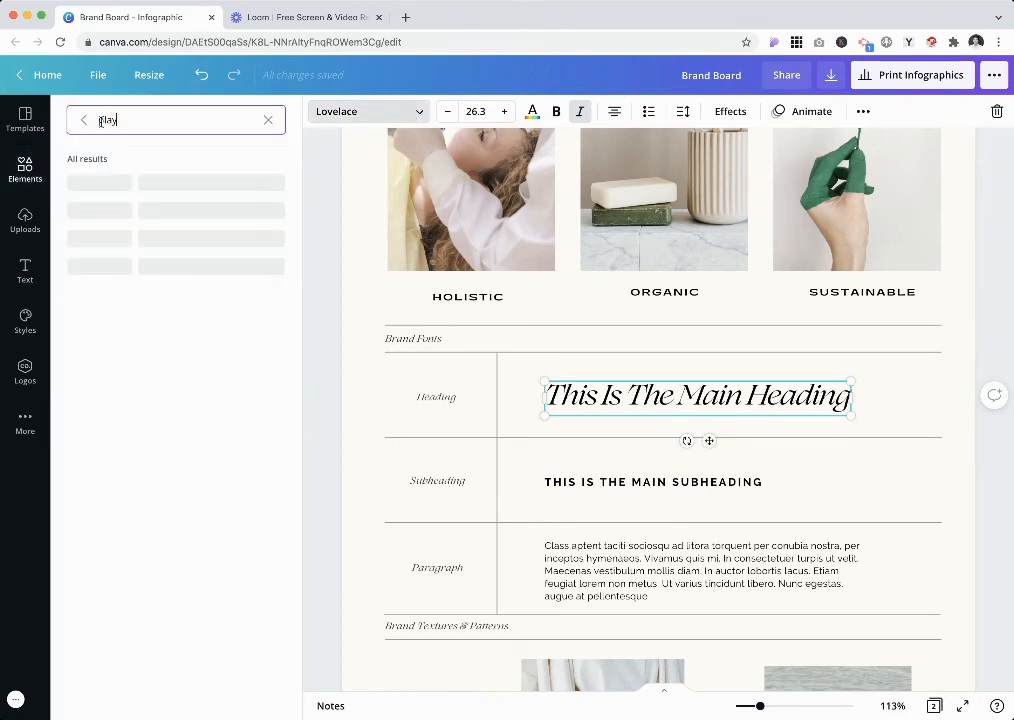
left_click(149, 181)
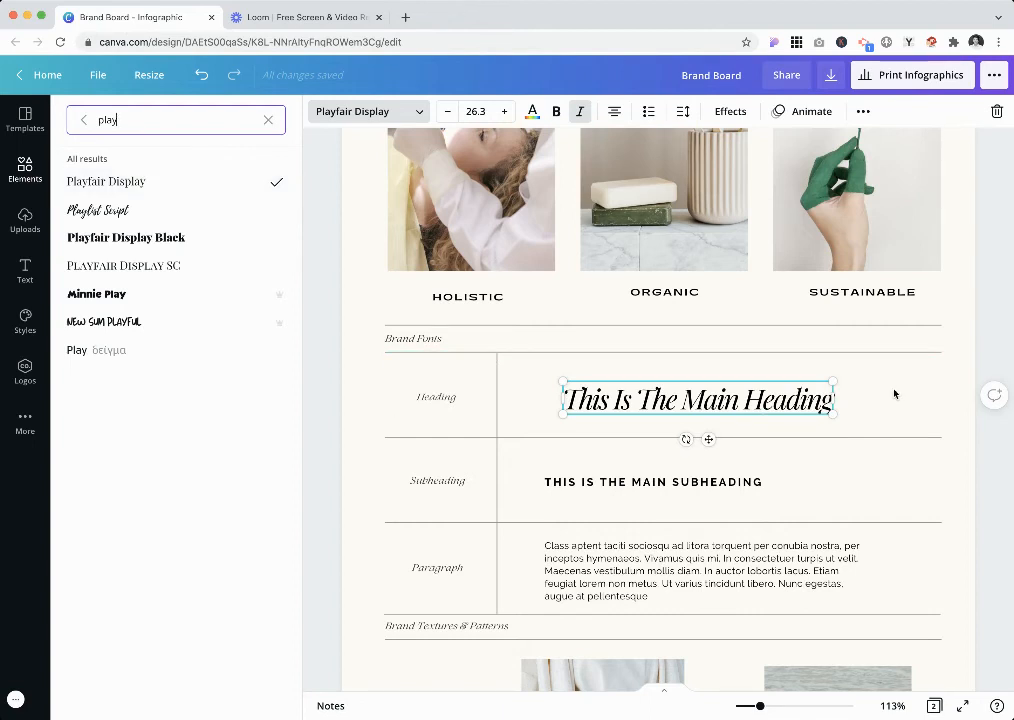
- Remove the italic style from the main heading sample and align its left edge with the subheading and paragraph samples
left_click_drag(709, 400, 688, 400)
left_click(579, 112)
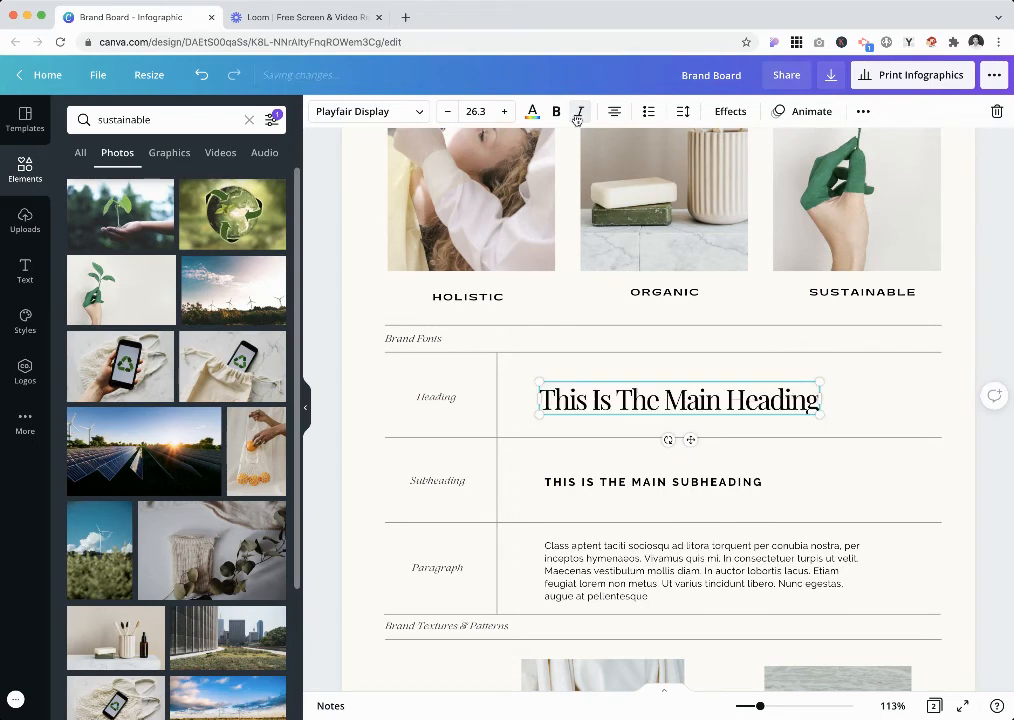
left_click(869, 407)
left_click_drag(741, 400, 747, 401)
left_click(889, 493)
- Replace the pink texture image in the Brand Textures & Patterns section with the photo of the woven bag and leaves
scroll(889, 493, "down", 1)
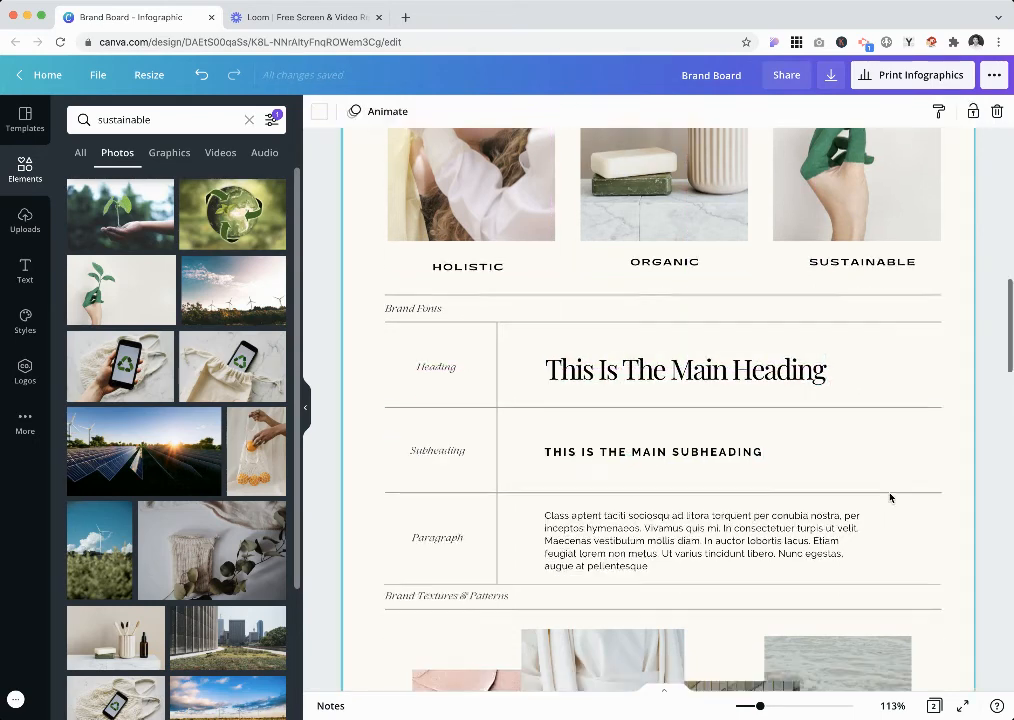
scroll(889, 495, "down", 5)
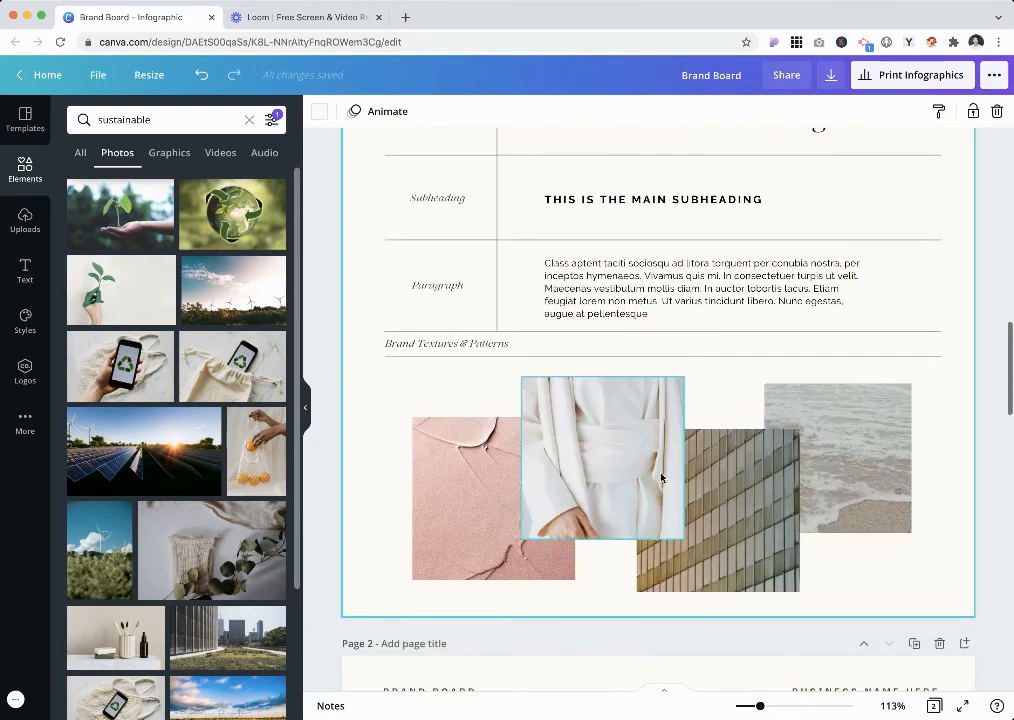
scroll(660, 478, "up", 2)
scroll(355, 523, "up", 1)
scroll(355, 523, "down", 2)
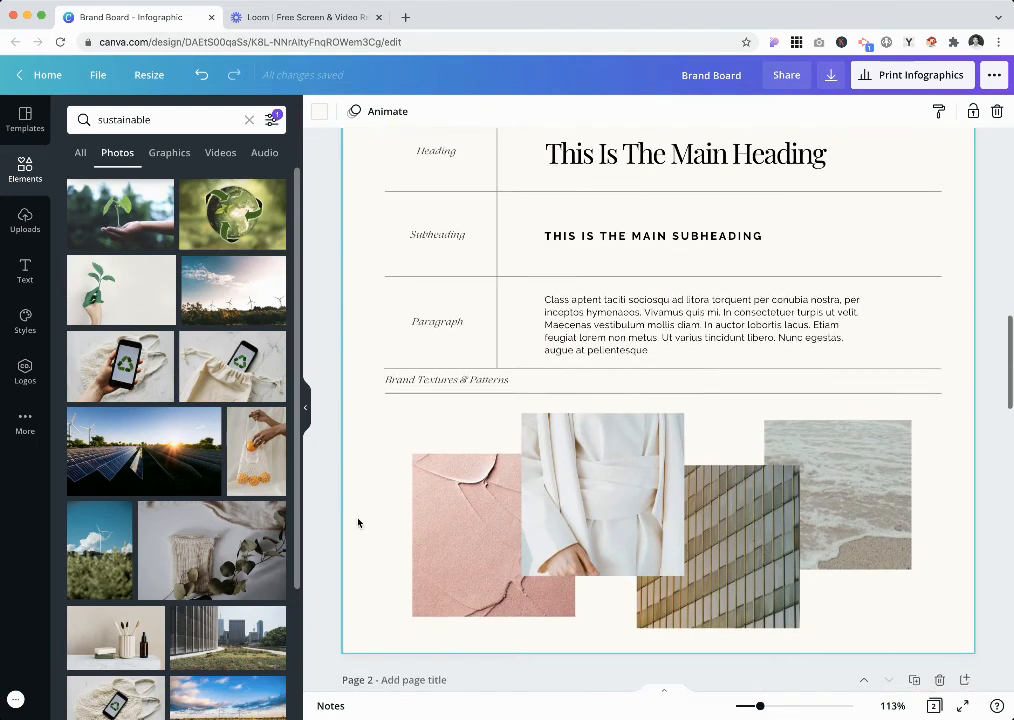
scroll(403, 459, "up", 1)
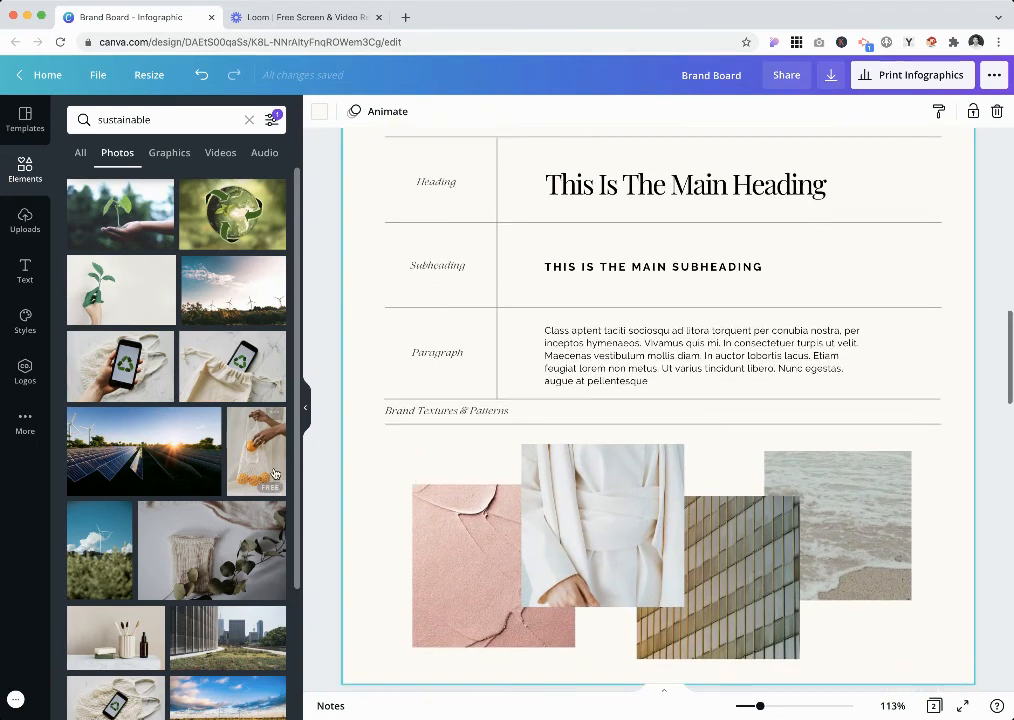
left_click_drag(256, 456, 234, 455)
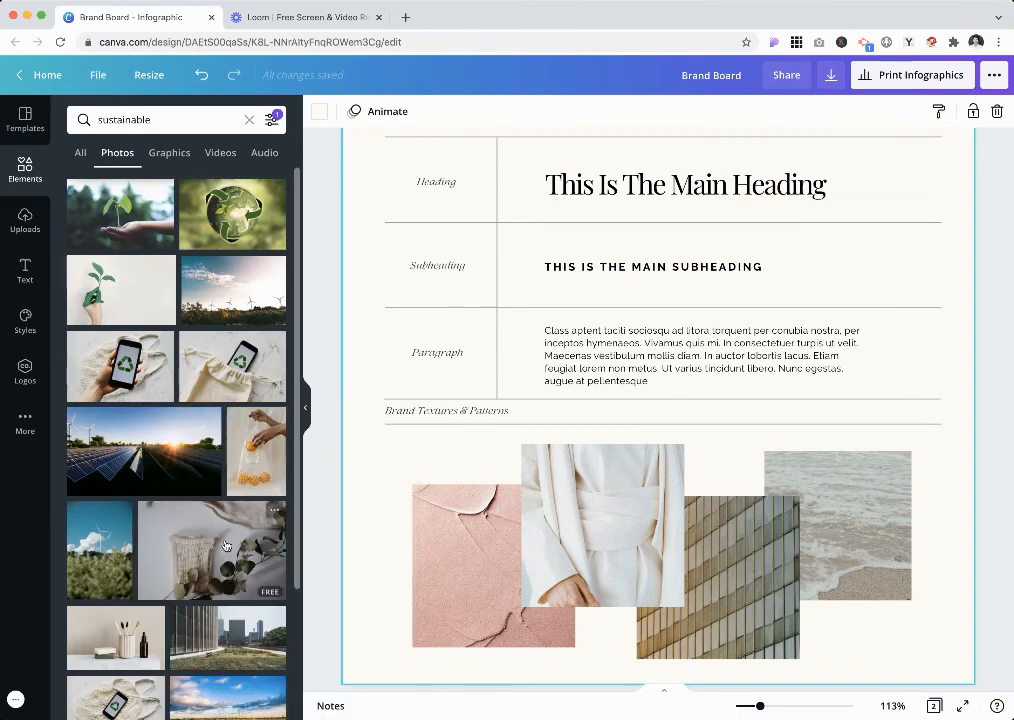
left_click_drag(198, 547, 439, 515)
scroll(170, 540, "down", 4)
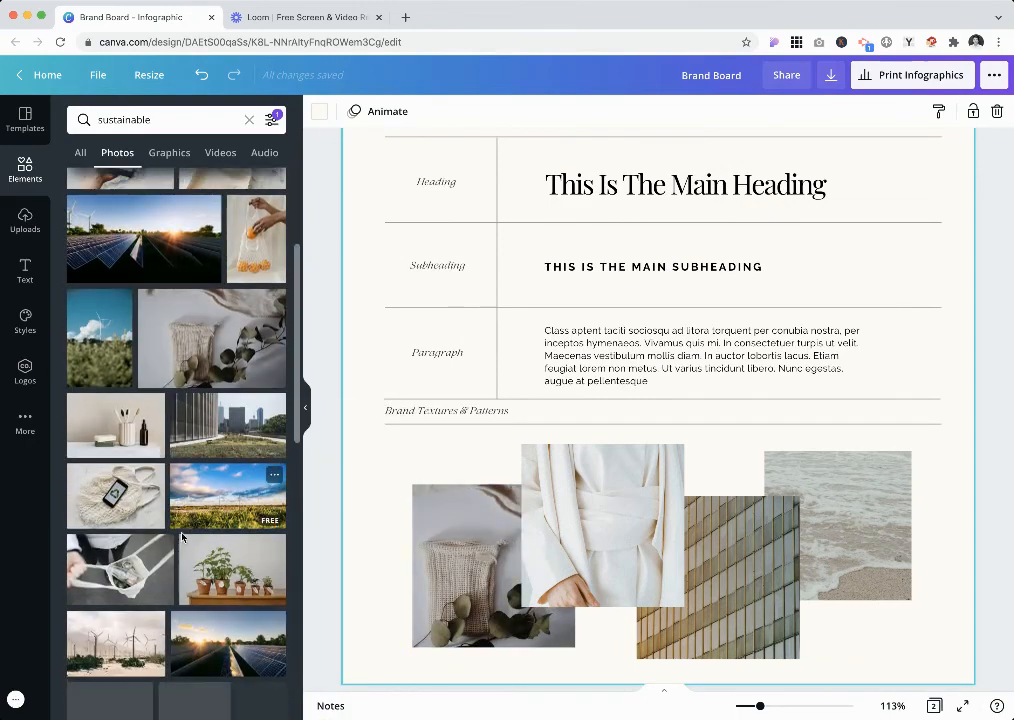
mouse_move(162, 549)
scroll(162, 548, "up", 3)
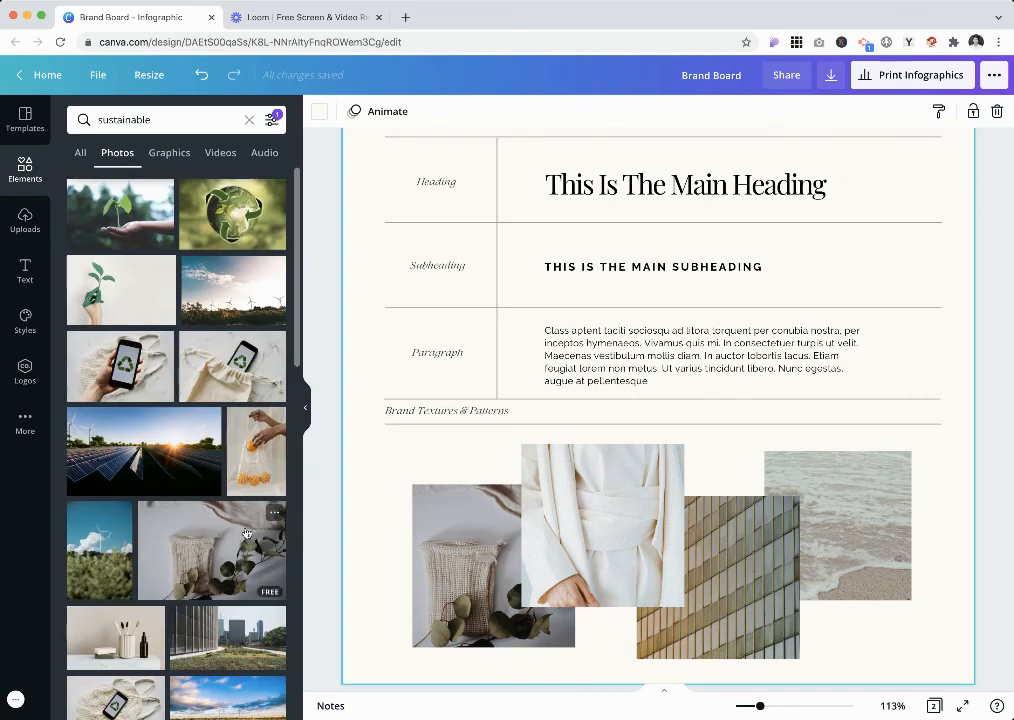
scroll(465, 416, "down", 2)
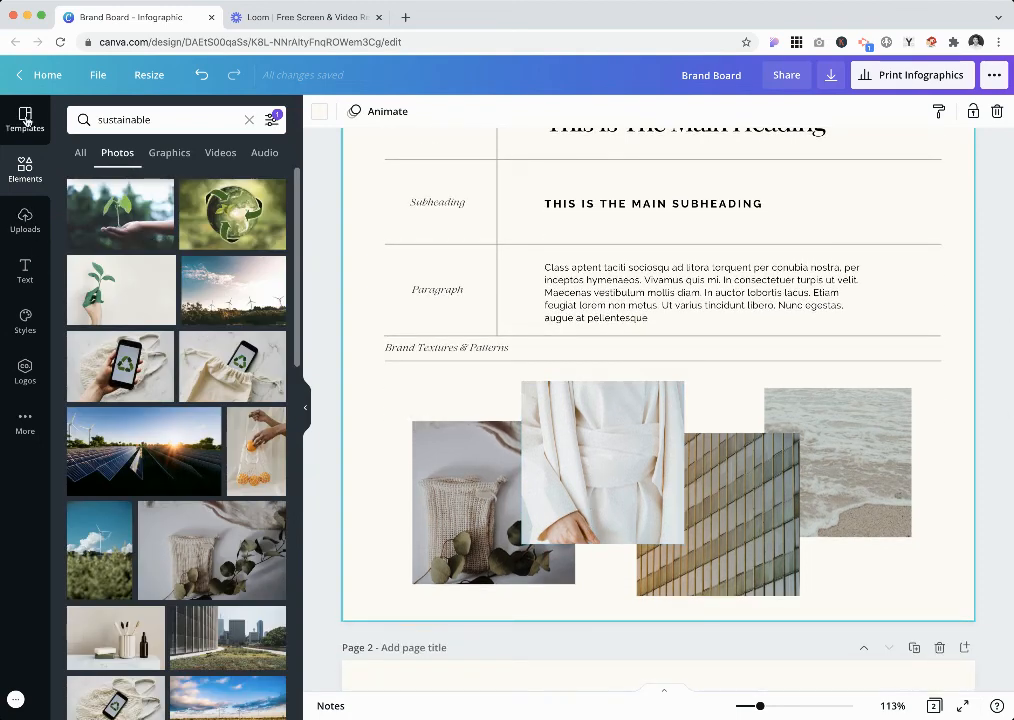
- Fill the four Brand Textures & Patterns frames with the uploaded dental clinic, patient, free smile assessment and before/after teeth images, in that order
left_click(25, 220)
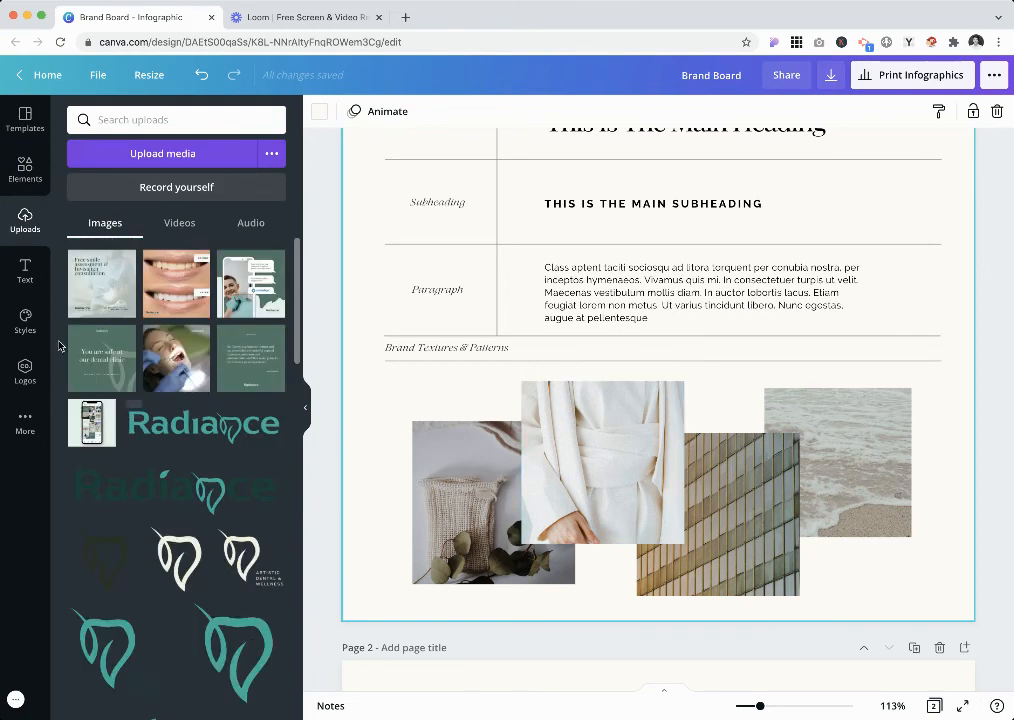
left_click_drag(95, 360, 468, 493)
left_click_drag(176, 357, 633, 453)
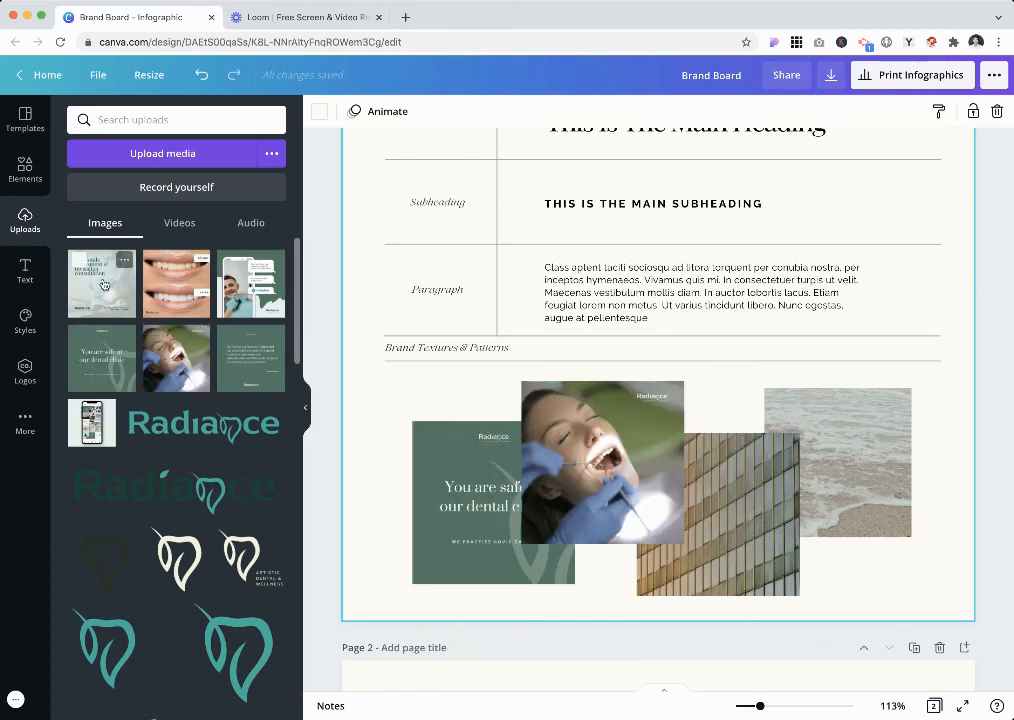
left_click_drag(100, 283, 724, 548)
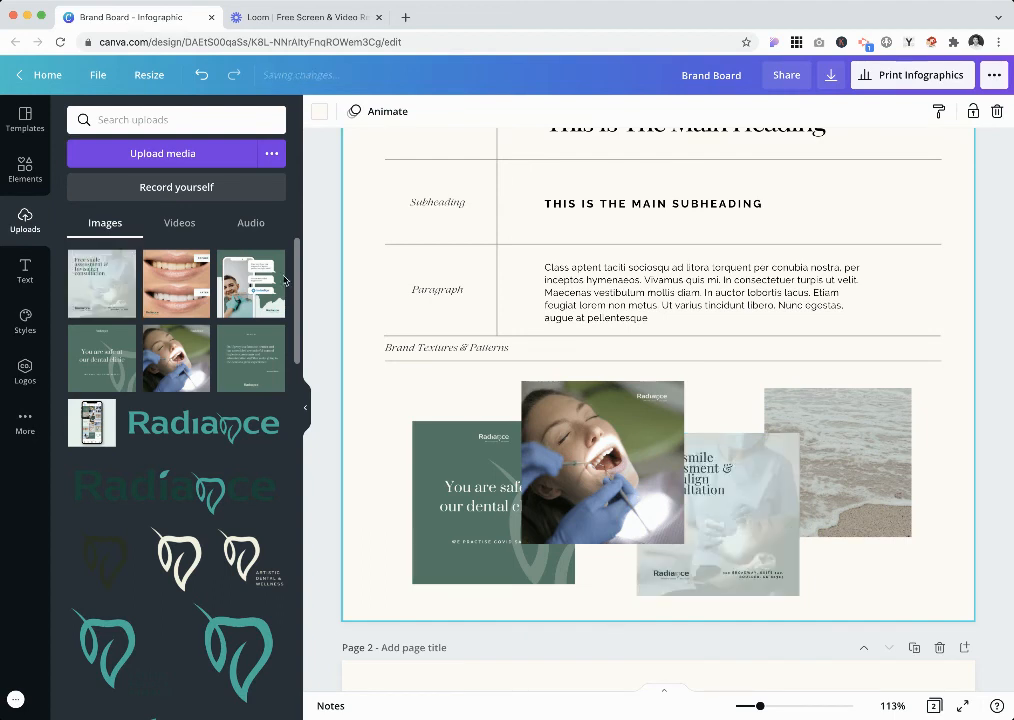
left_click_drag(881, 424, 880, 424)
- Retitle the Brand Textures & Patterns section as "Social Media"
left_click(459, 352)
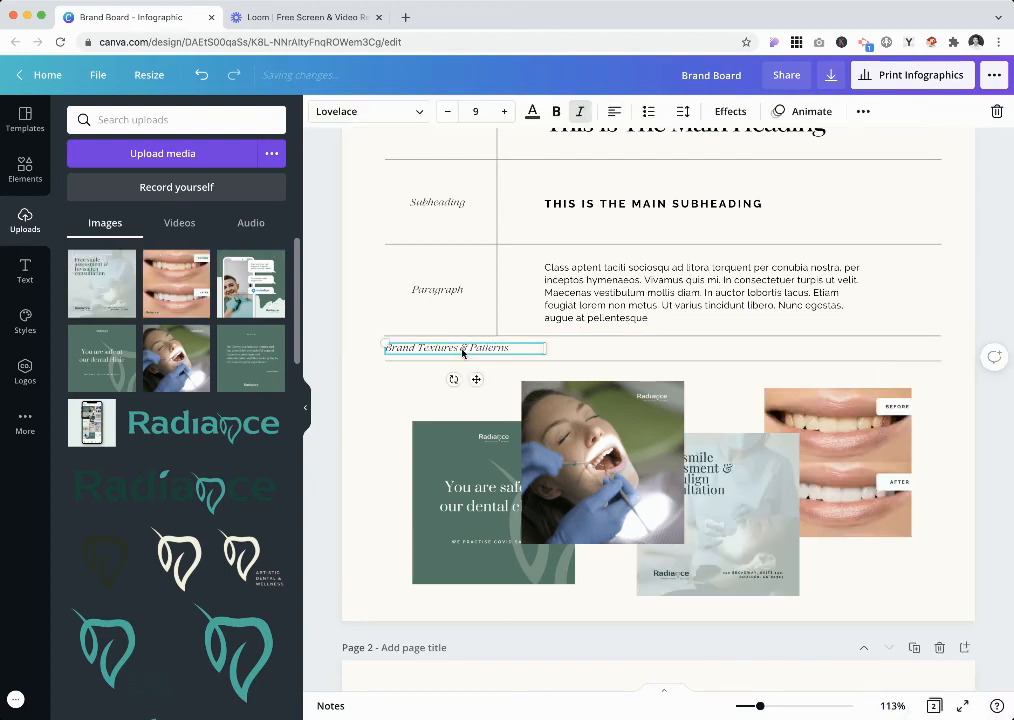
double_click(460, 349)
key("BackSpace")
type("Social Media")
left_click(384, 417)
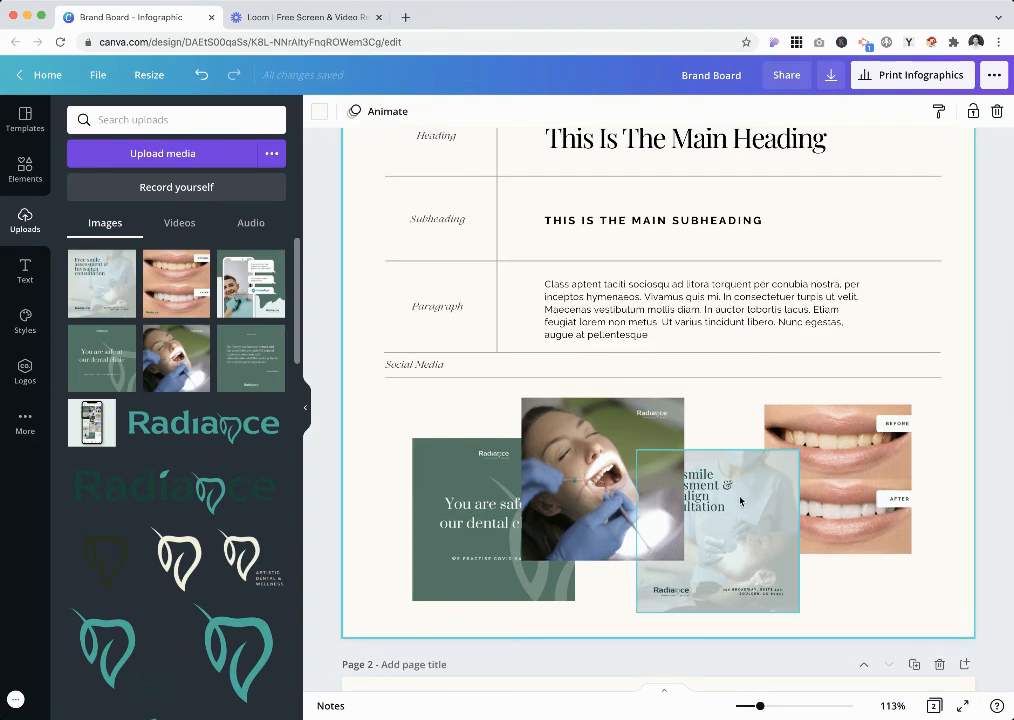
- Bring the free smile assessment image forward so that it overlaps the patient photo
left_click(740, 500)
left_click(816, 111)
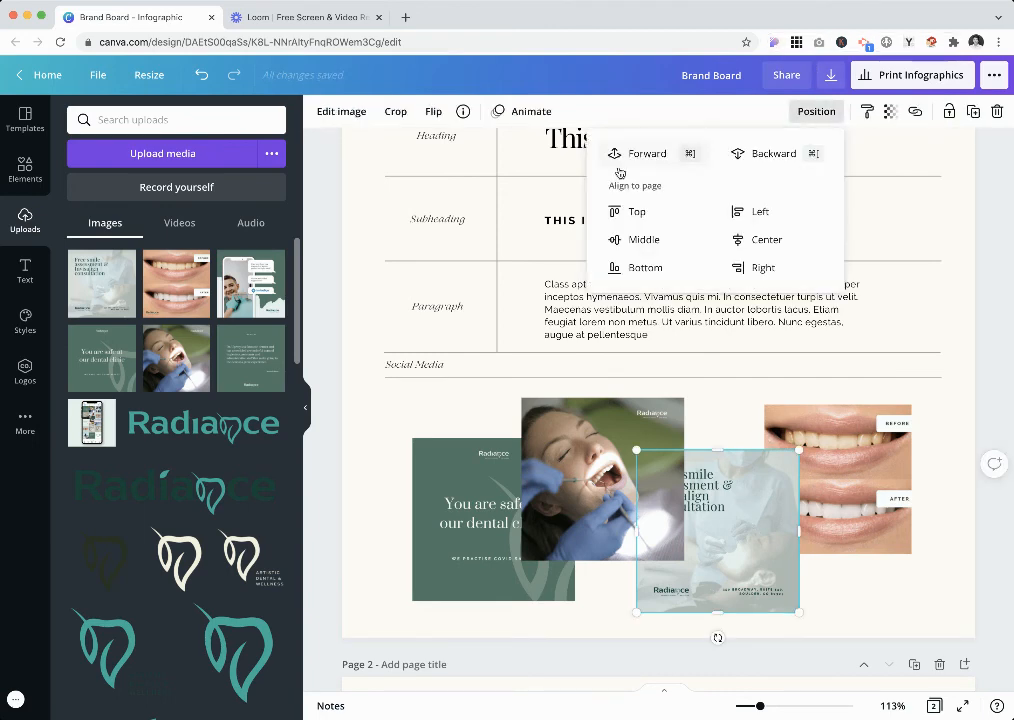
left_click(638, 154)
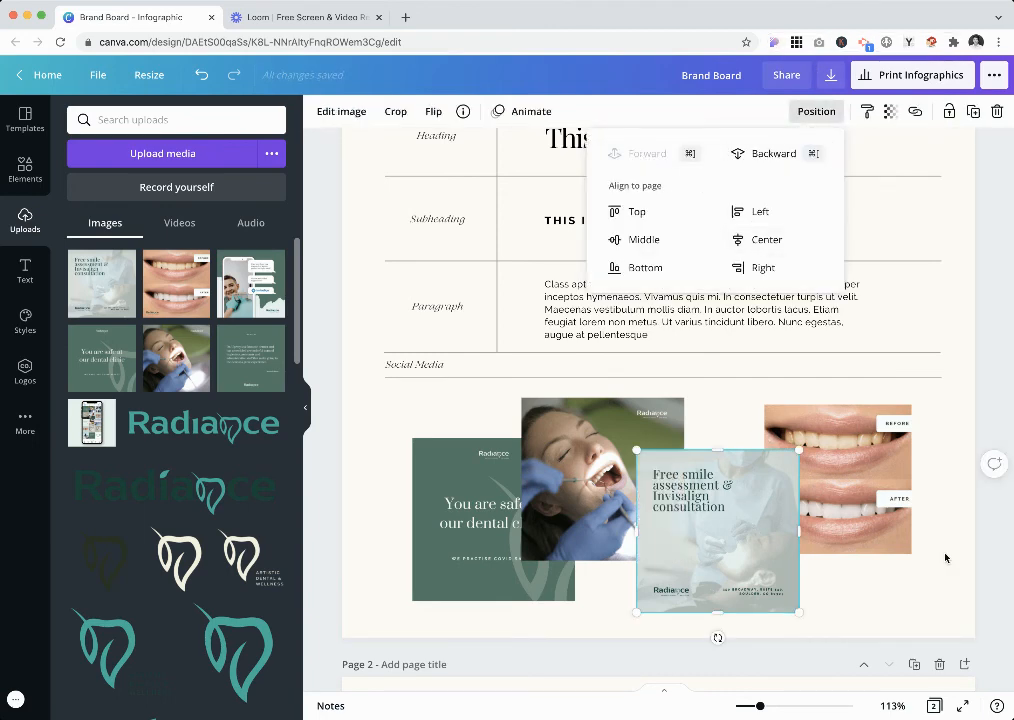
left_click(930, 595)
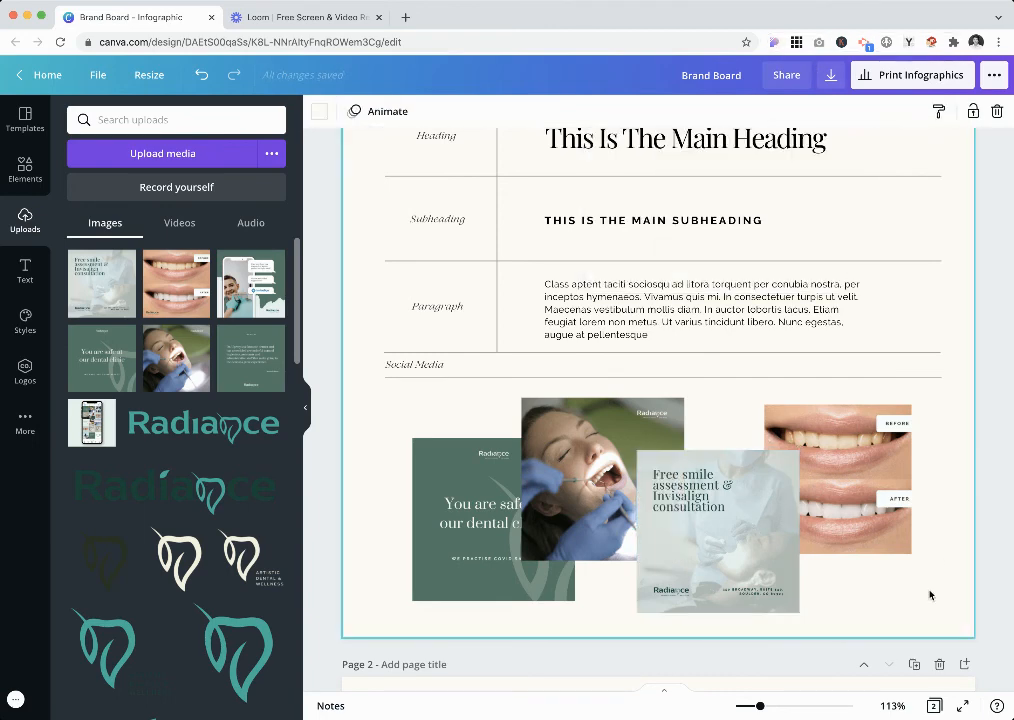
- Change the background colour of the first brand board page to white, #FFFFFF
left_click(304, 411)
scroll(657, 399, "down", 1)
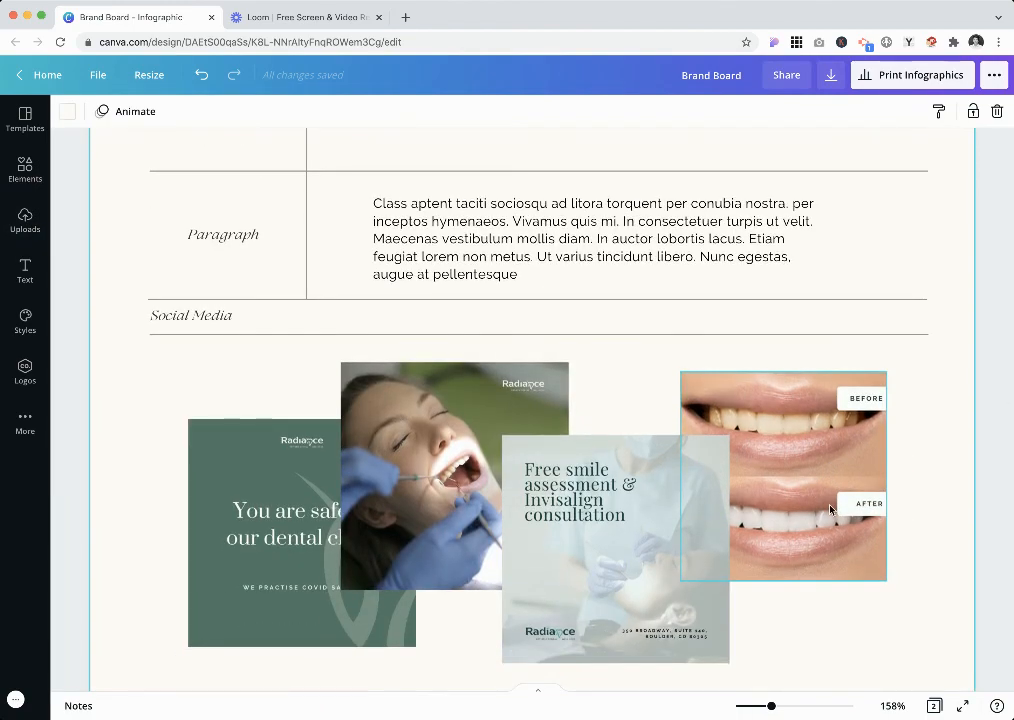
scroll(830, 510, "down", 5)
scroll(806, 333, "up", 3)
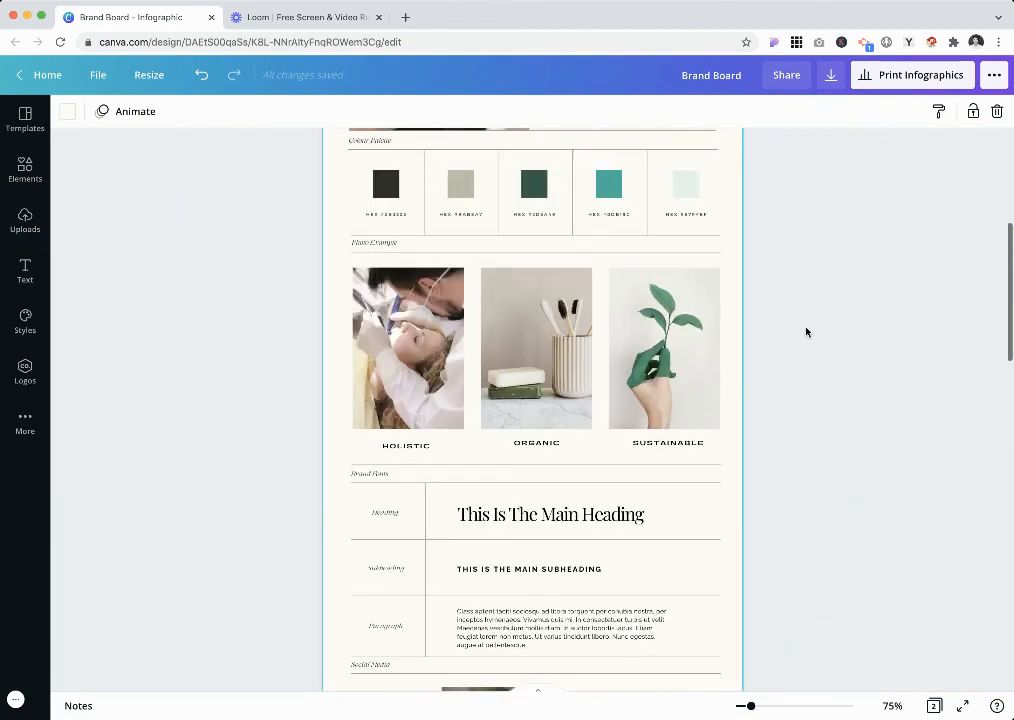
scroll(806, 333, "up", 3)
scroll(806, 333, "down", 2)
scroll(806, 333, "up", 1)
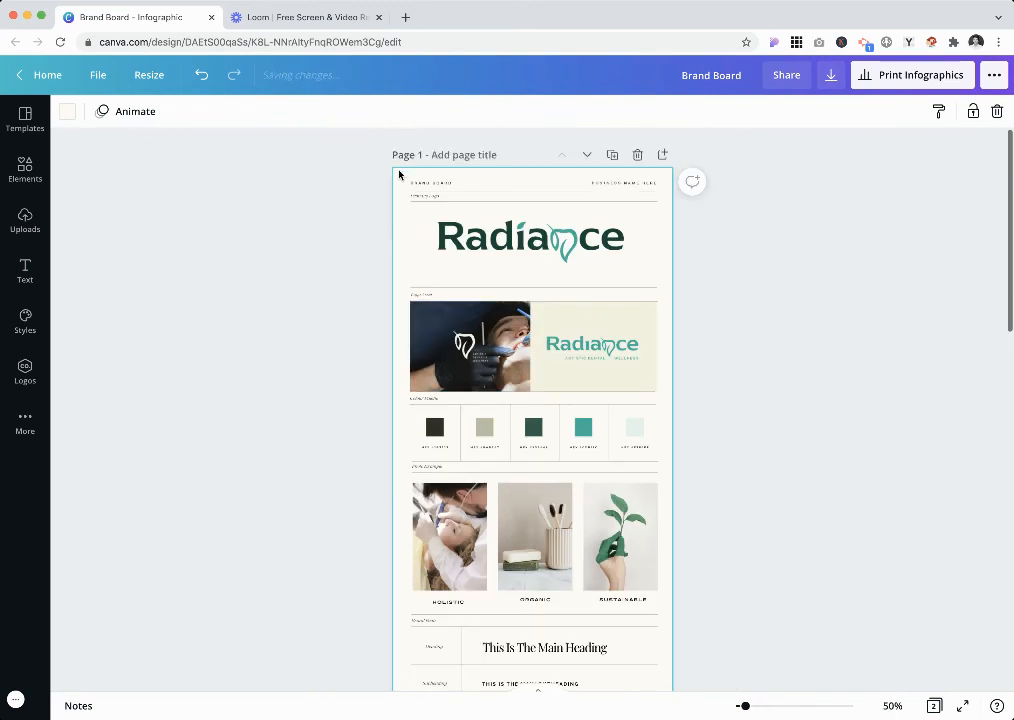
left_click(68, 111)
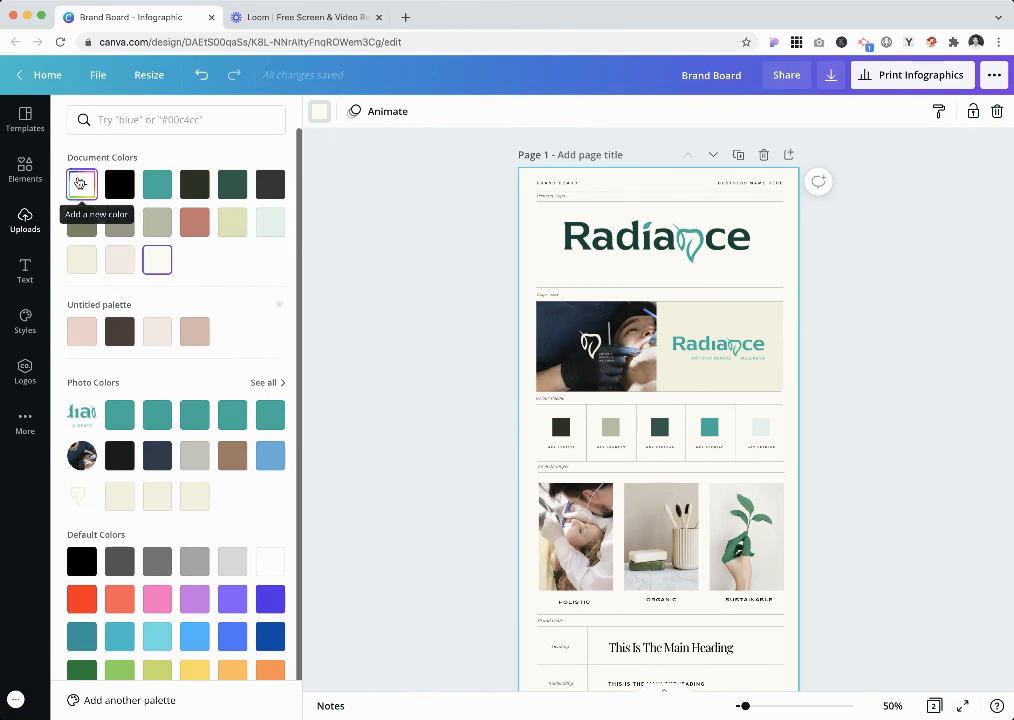
left_click(81, 183)
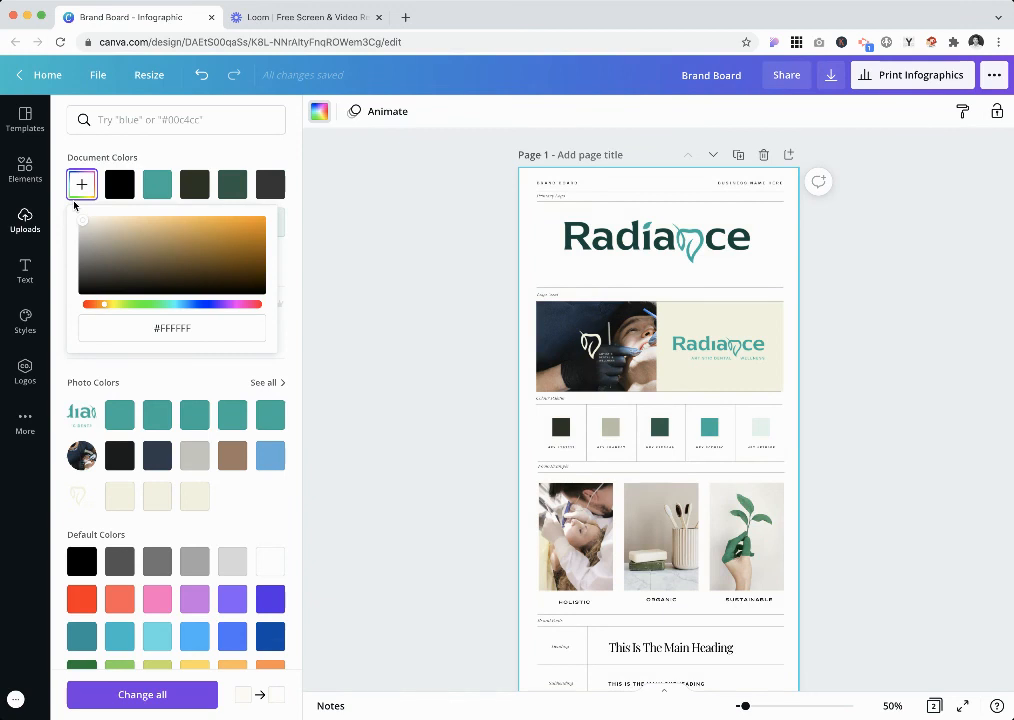
left_click(855, 308)
- Review the whole brand board page from the primary logo down to the social media images
scroll(855, 308, "down", 2)
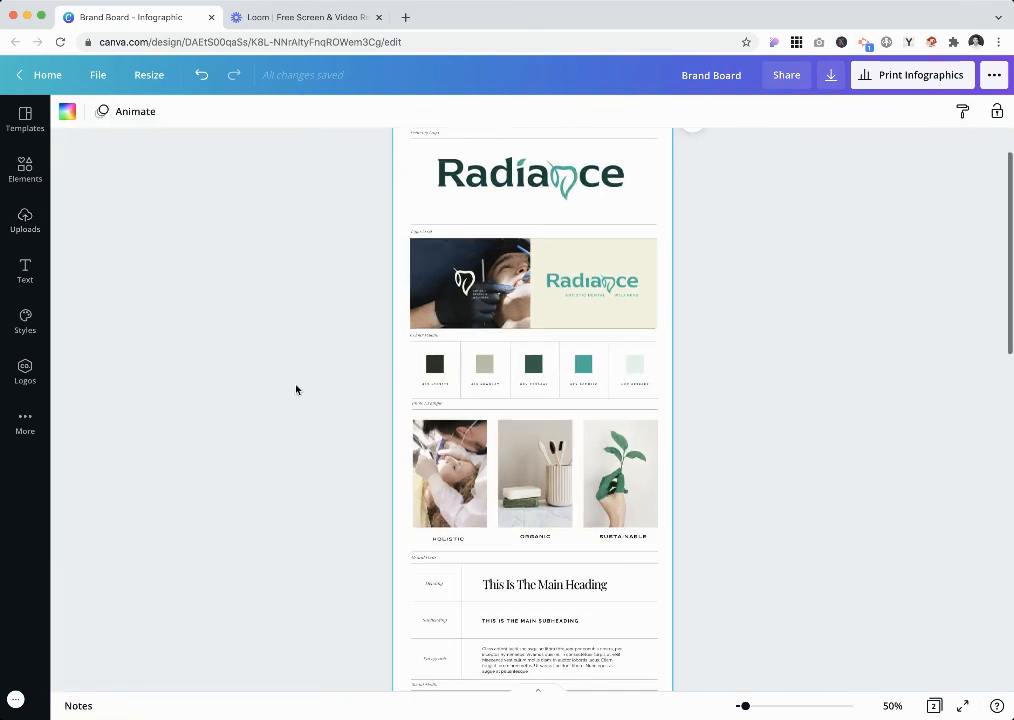
scroll(297, 390, "down", 1)
scroll(297, 390, "up", 1)
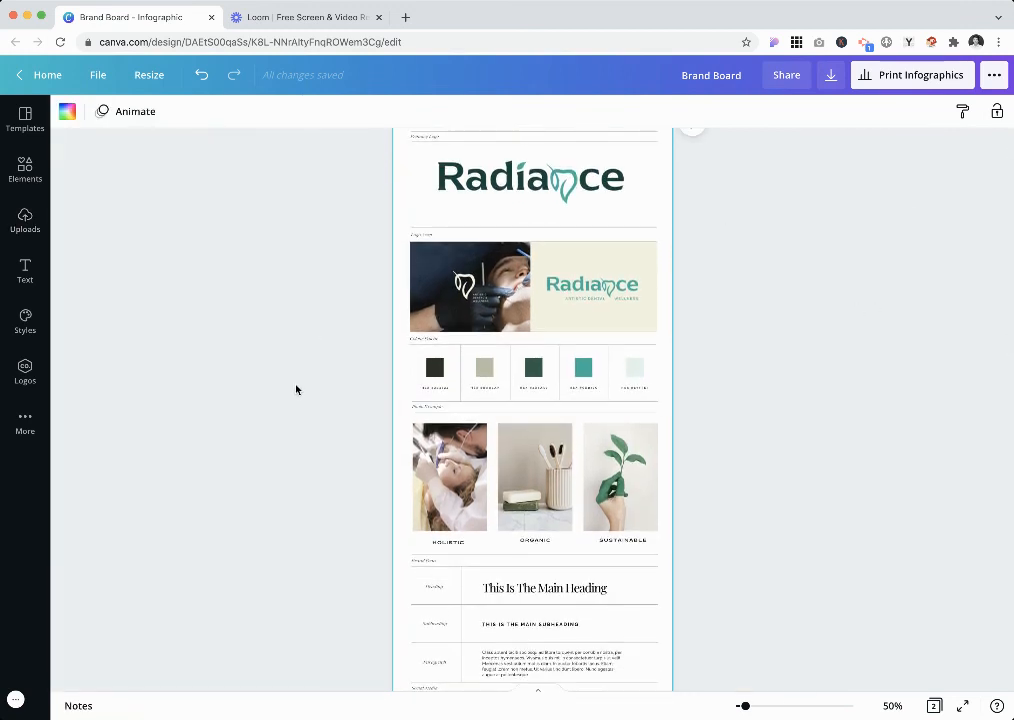
scroll(640, 425, "up", 2)
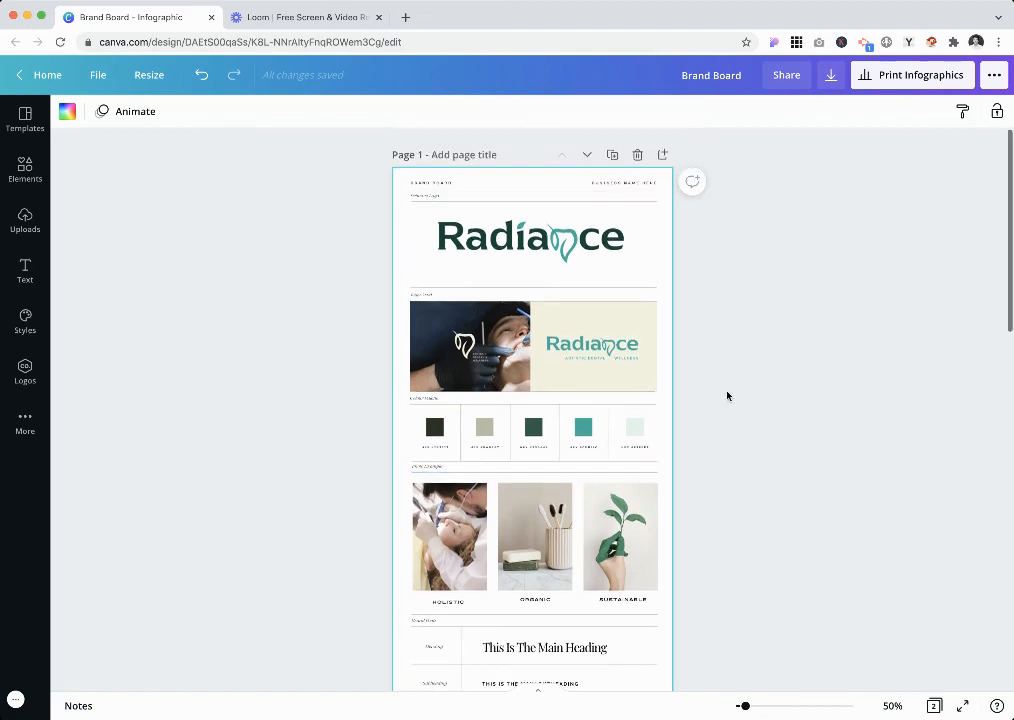
scroll(659, 516, "down", 10)
scroll(659, 516, "up", 10)
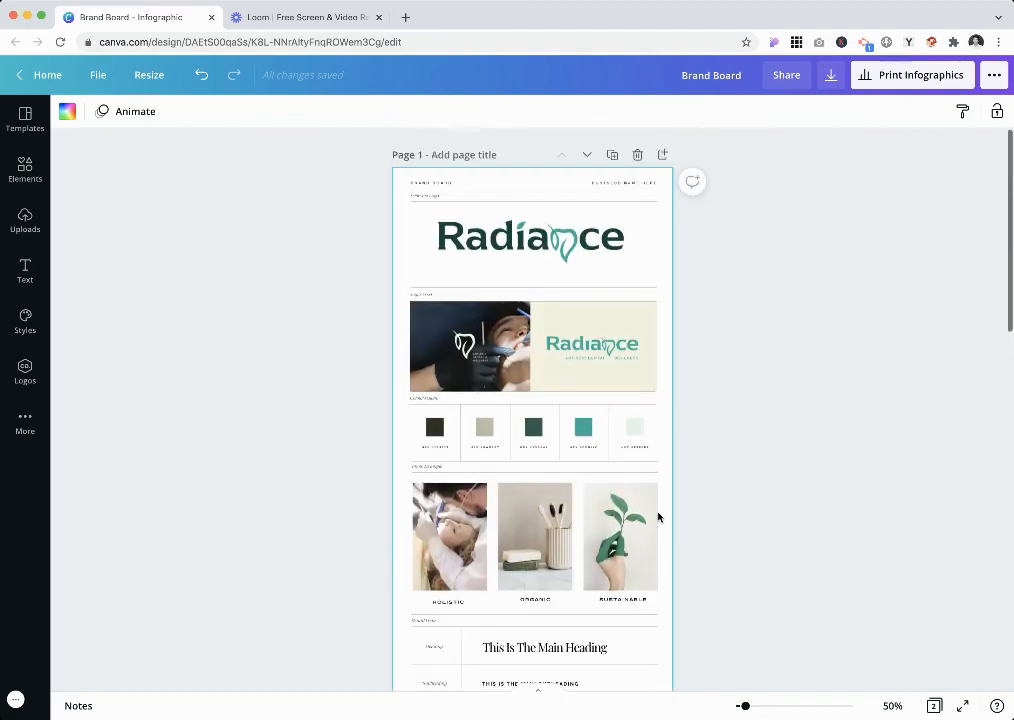